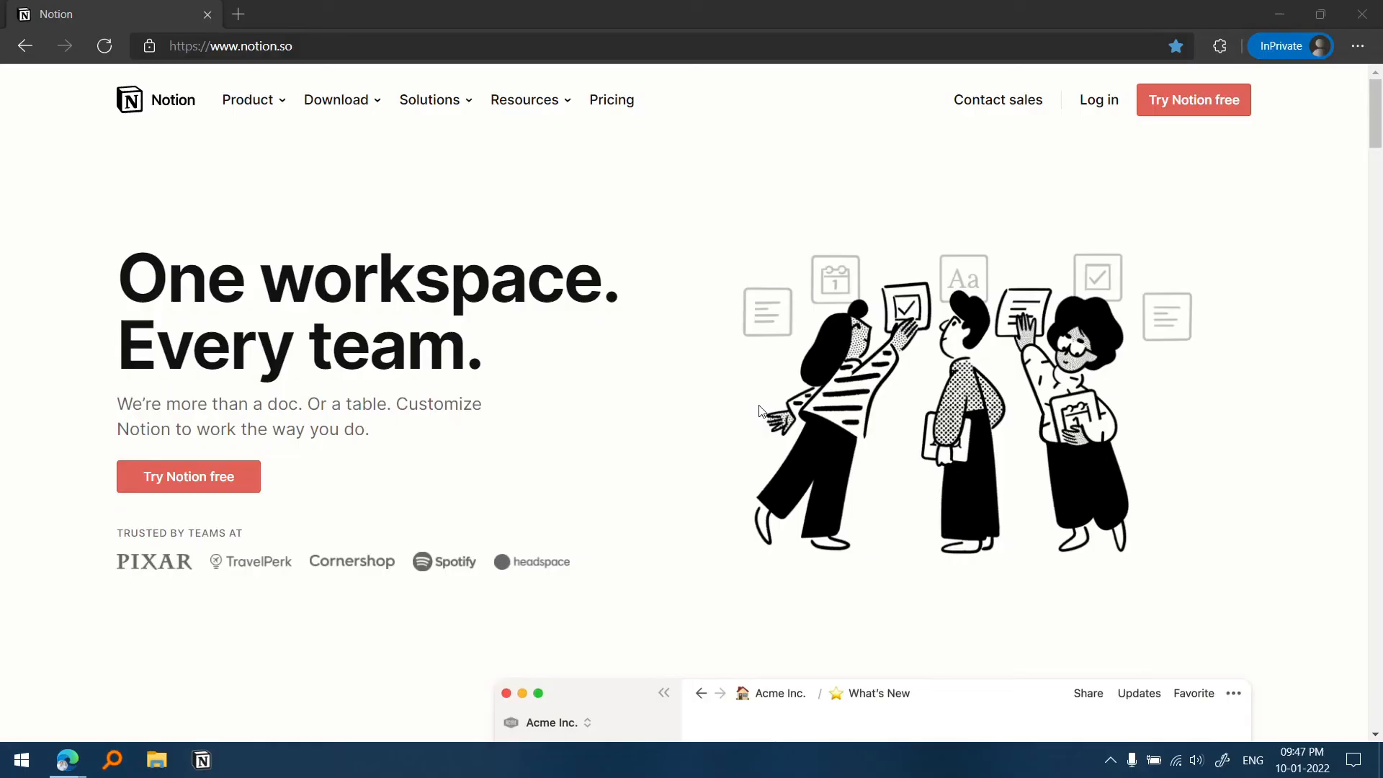
# Close the private window showing the Notion homepage and look through the Getting Started page's basics checklist and tutorial videos.
pyautogui.moveTo(292, 46); pyautogui.dragTo(167, 43)
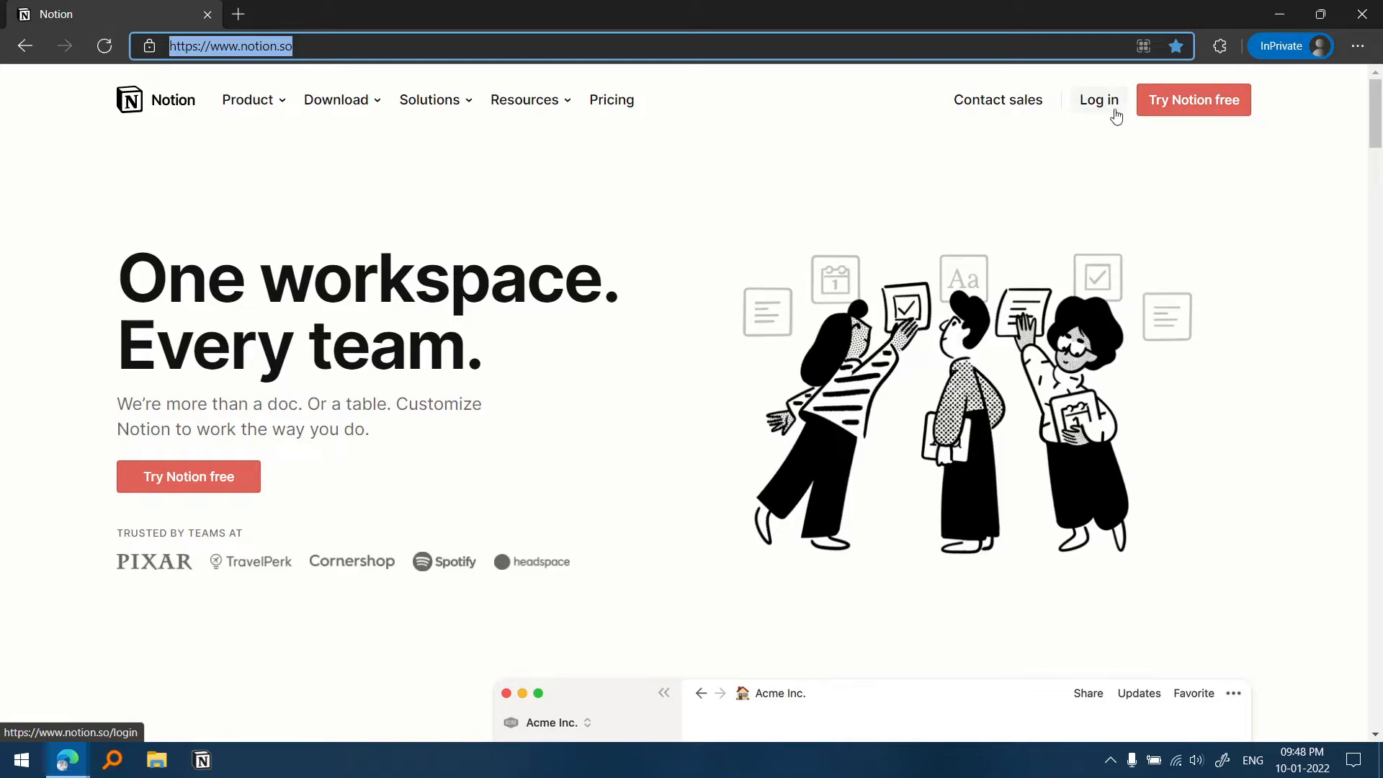
pyautogui.click(1359, 16)
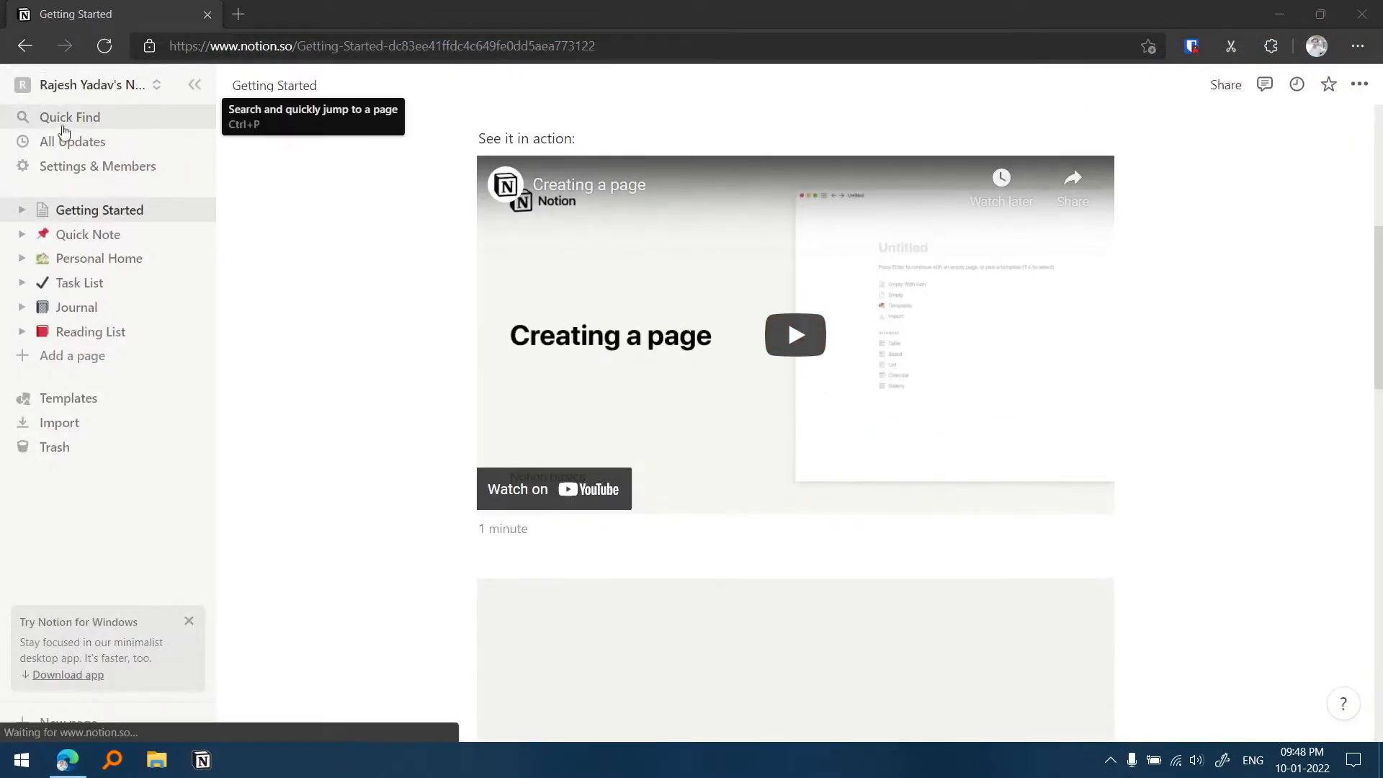
pyautogui.scroll(-10, 547, 310)
pyautogui.scroll(-5, 553, 309)
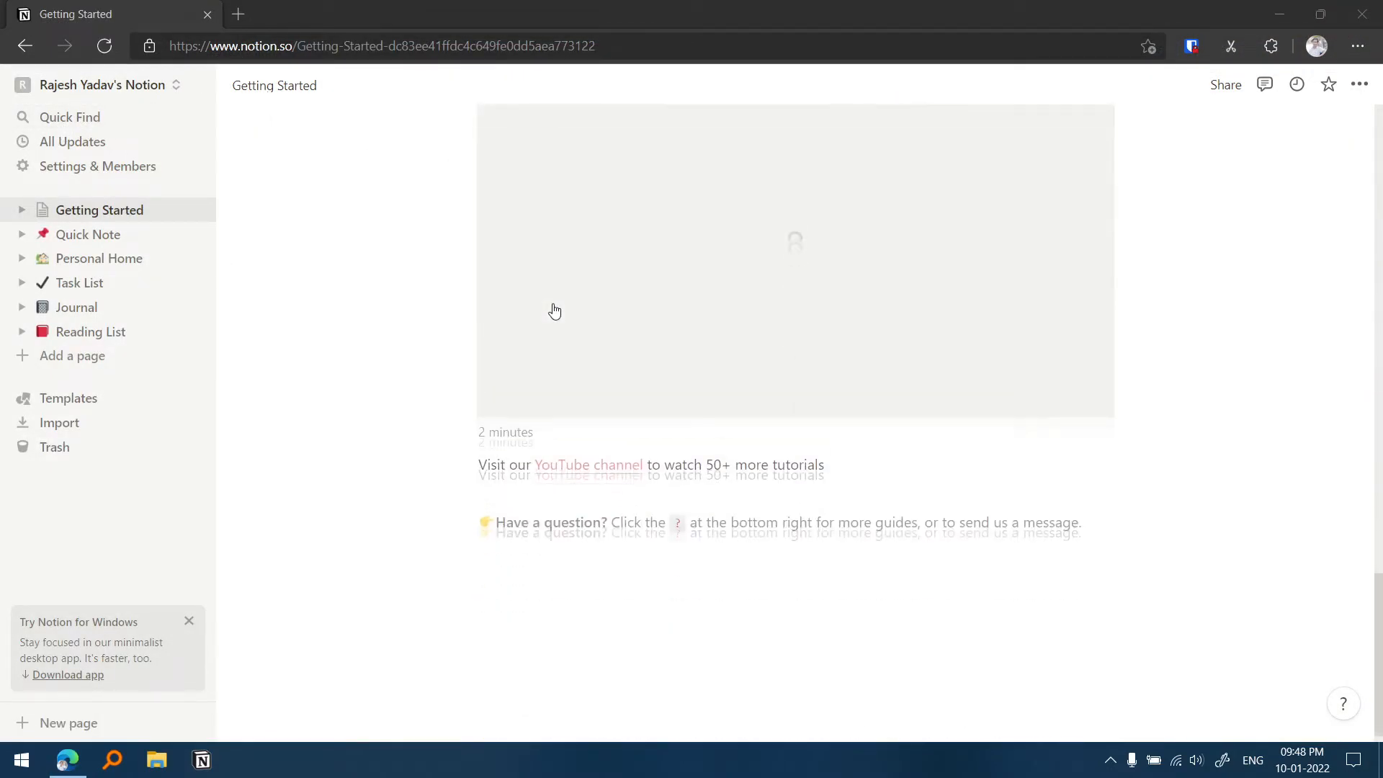
pyautogui.scroll(20, 552, 308)
pyautogui.scroll(-15, 511, 311)
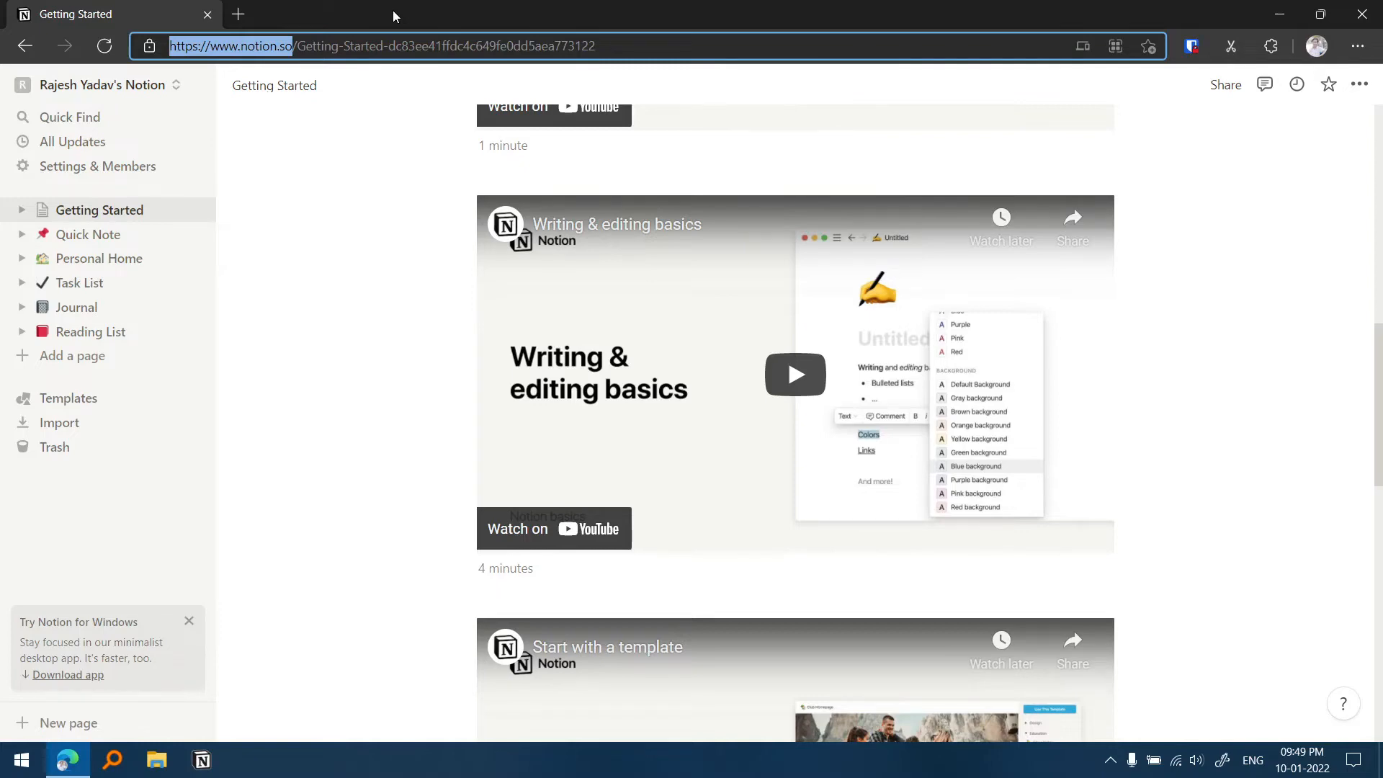
pyautogui.scroll(9, 407, 190)
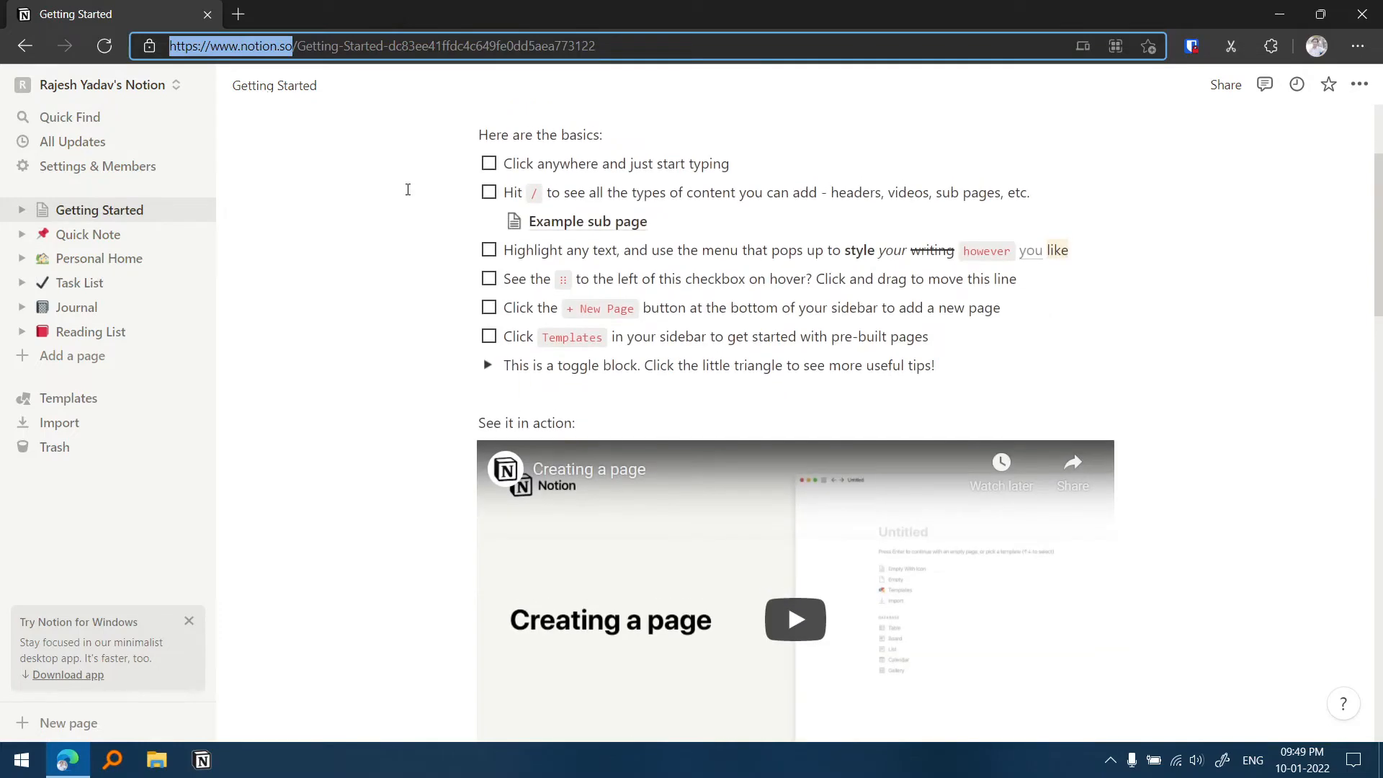
pyautogui.scroll(3, 407, 190)
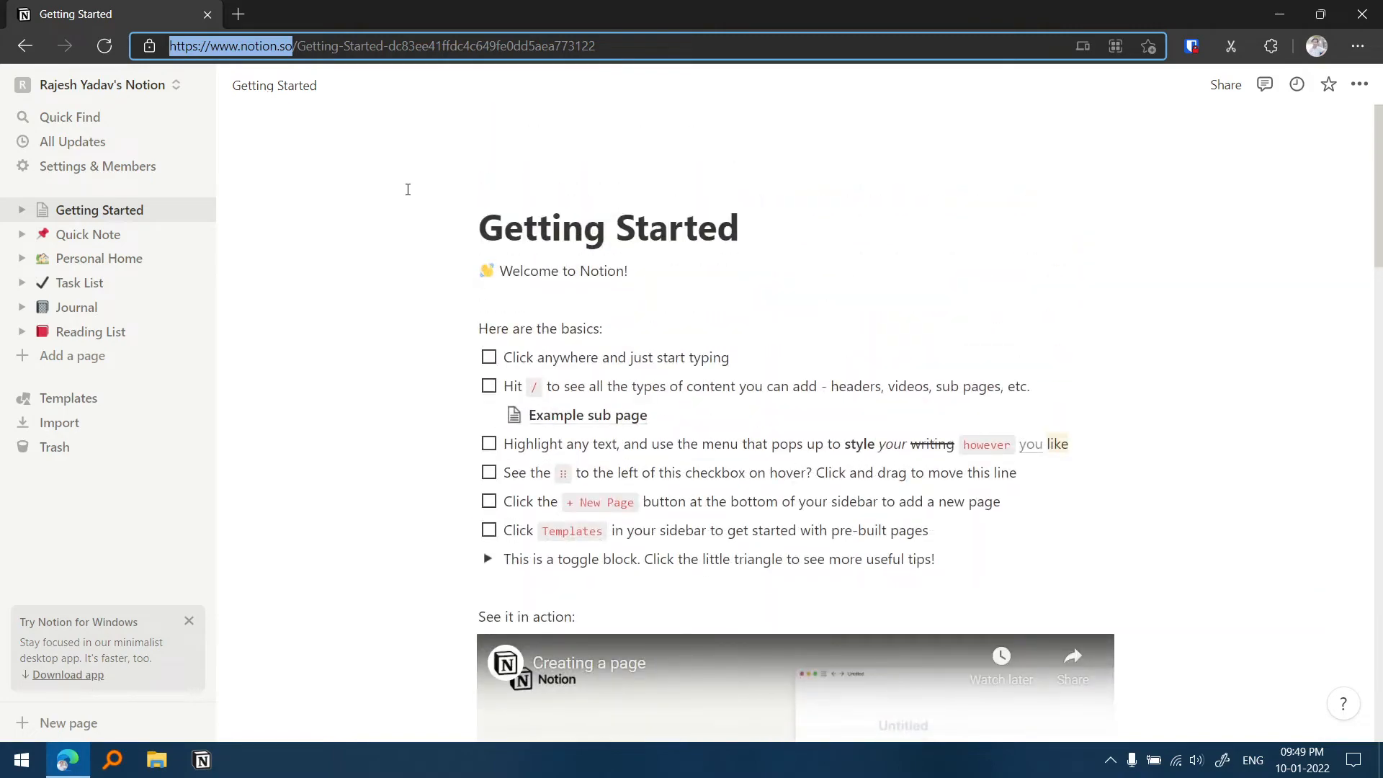
pyautogui.scroll(-7, 408, 189)
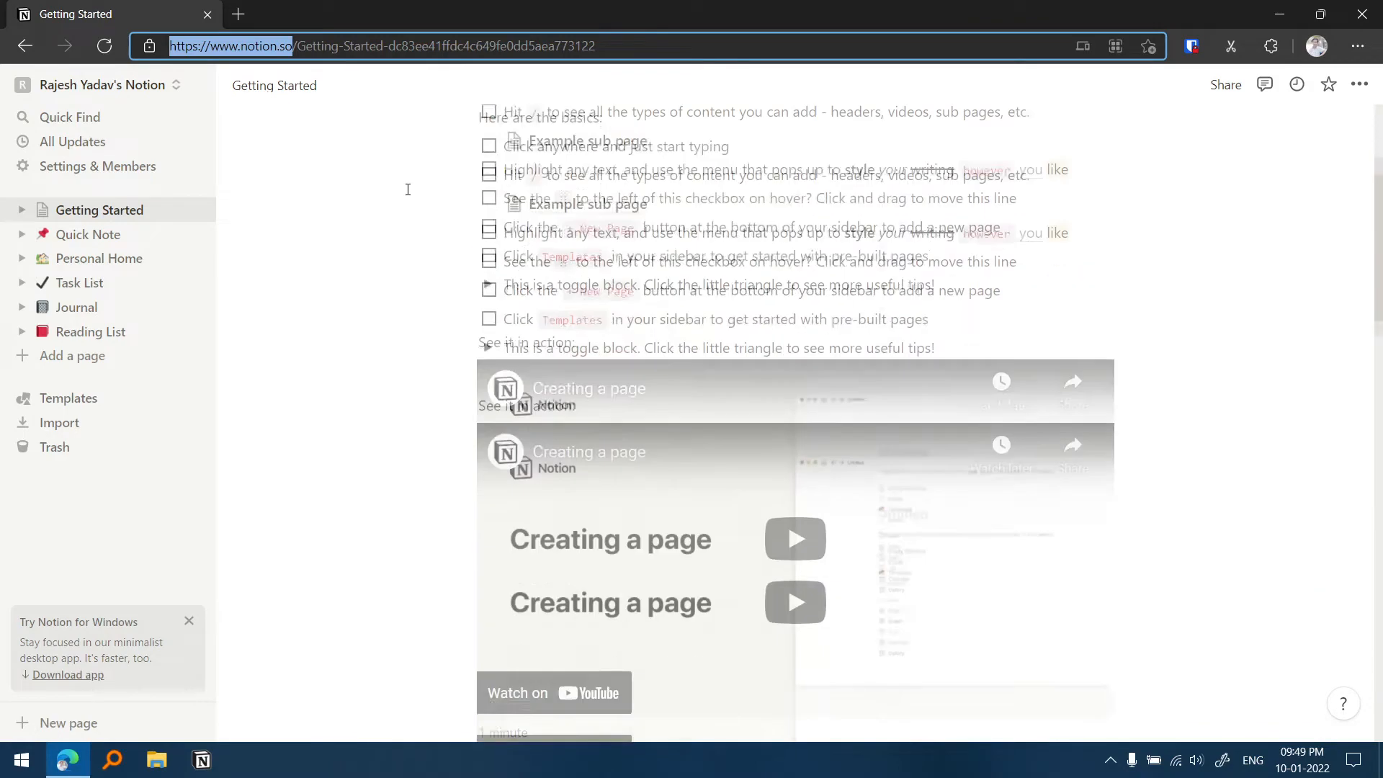
pyautogui.scroll(7, 408, 190)
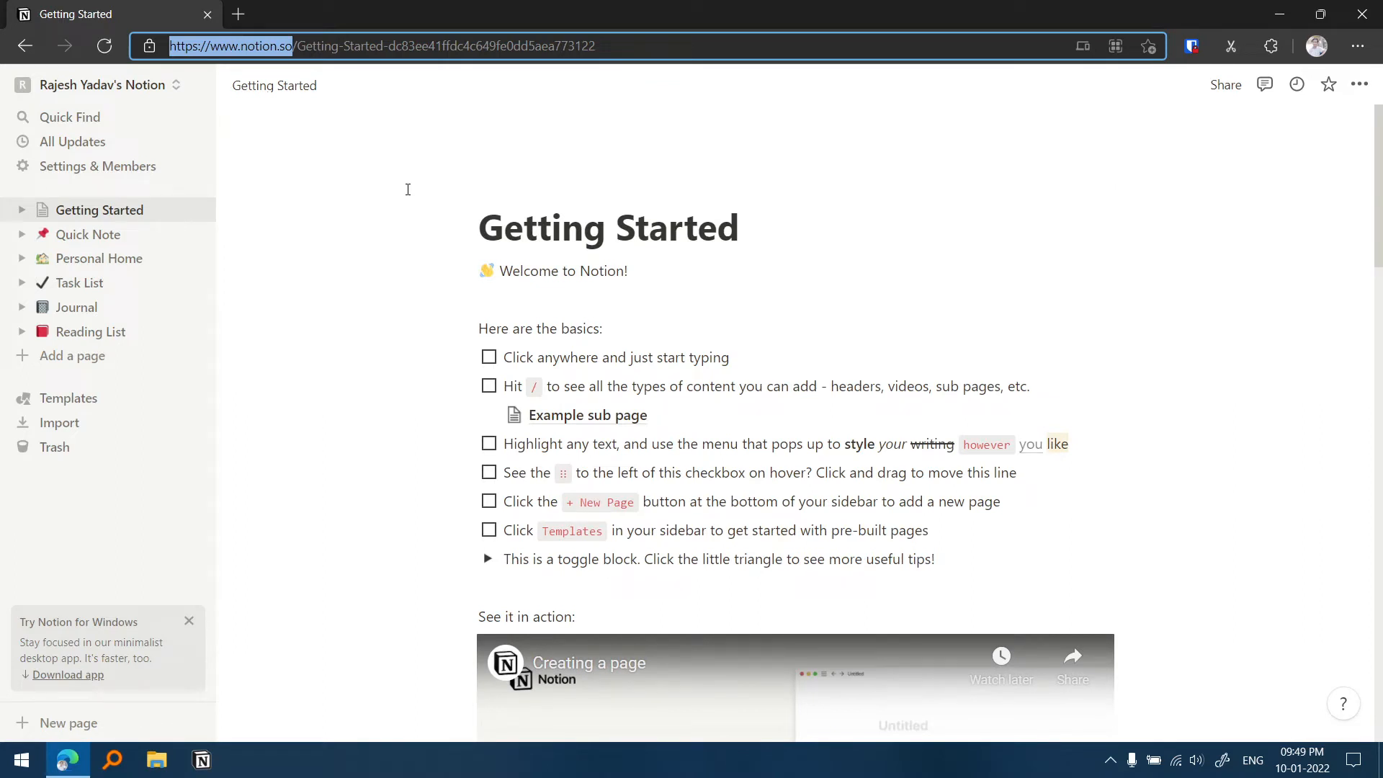
pyautogui.scroll(-15, 407, 190)
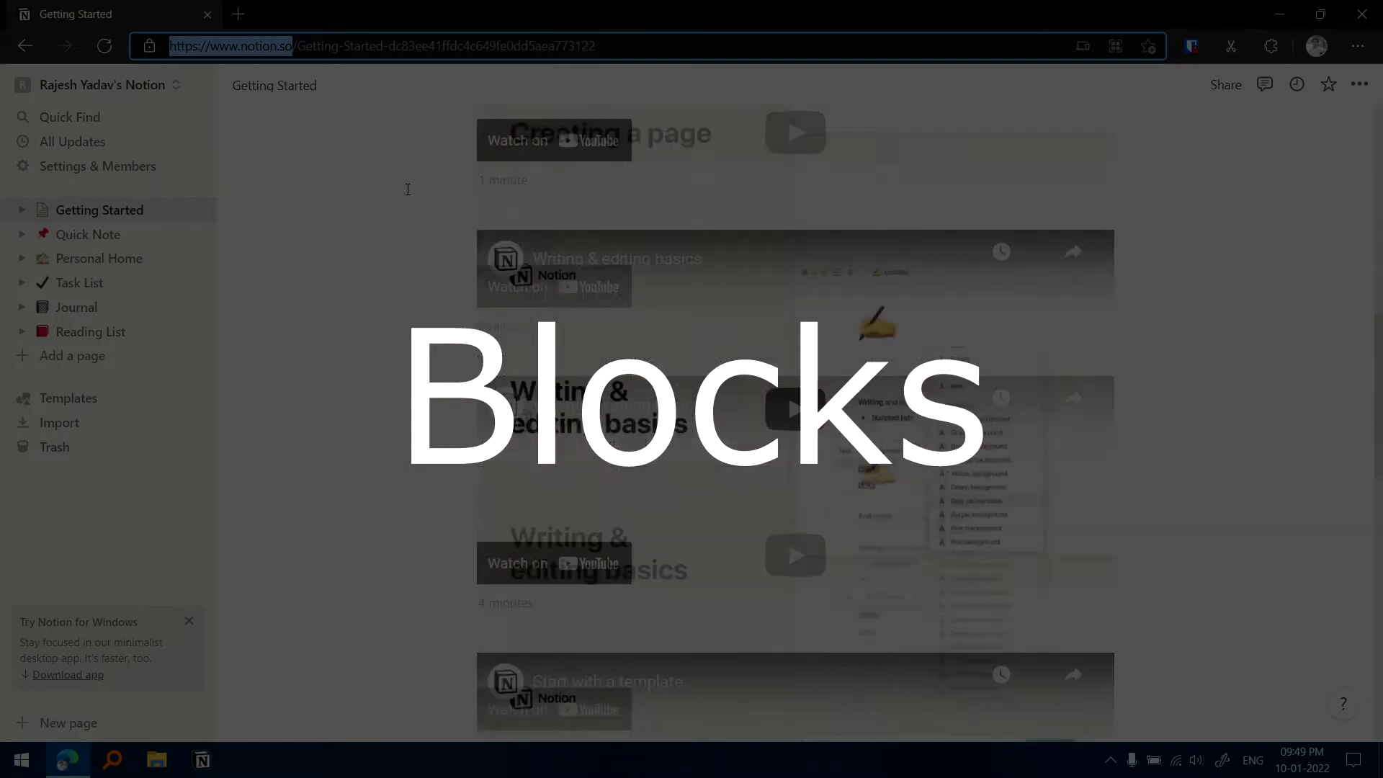
pyautogui.scroll(8, 434, 731)
pyautogui.scroll(8, 433, 731)
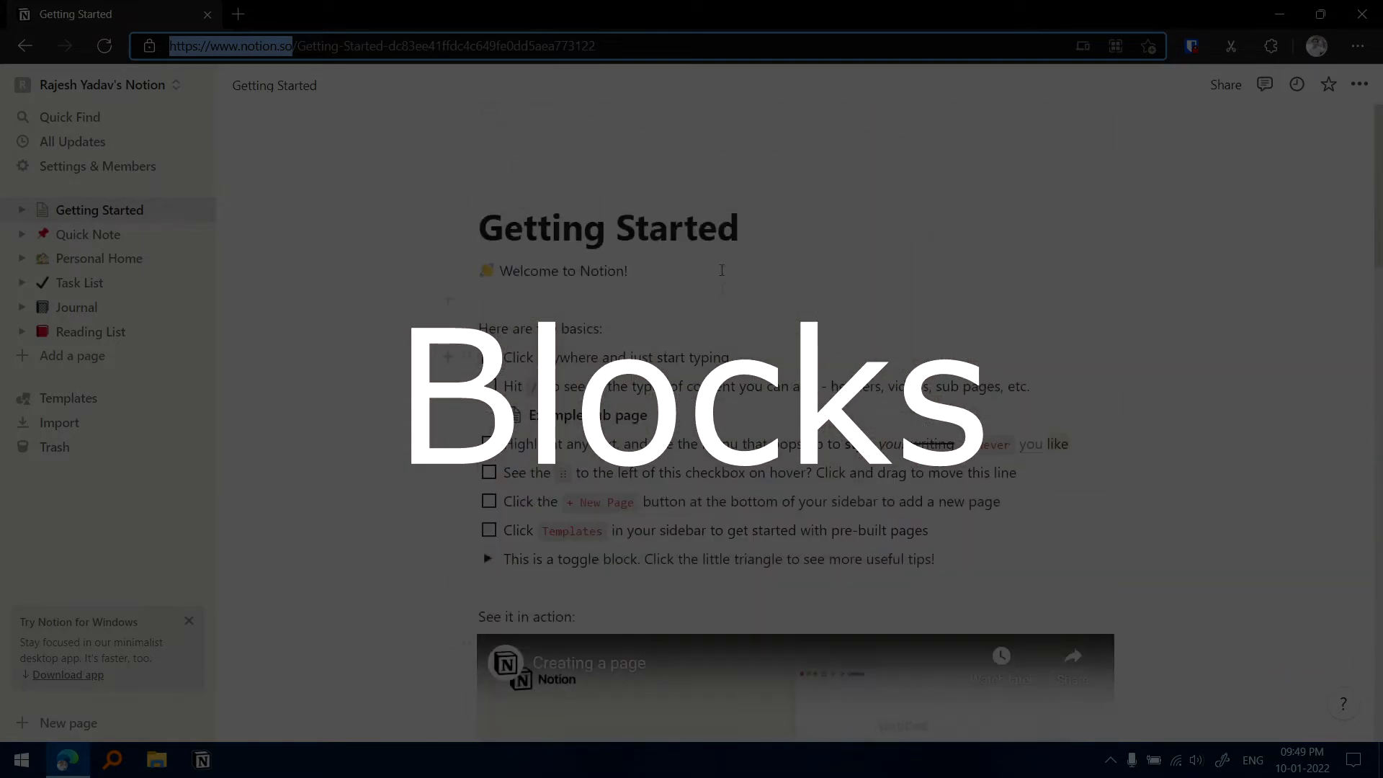
# Examine the title, the welcome line with its block options, and the "Here are the basics:" line as separate blocks on the Getting Started page.
pyautogui.moveTo(760, 224); pyautogui.dragTo(461, 241)
pyautogui.click(445, 257)
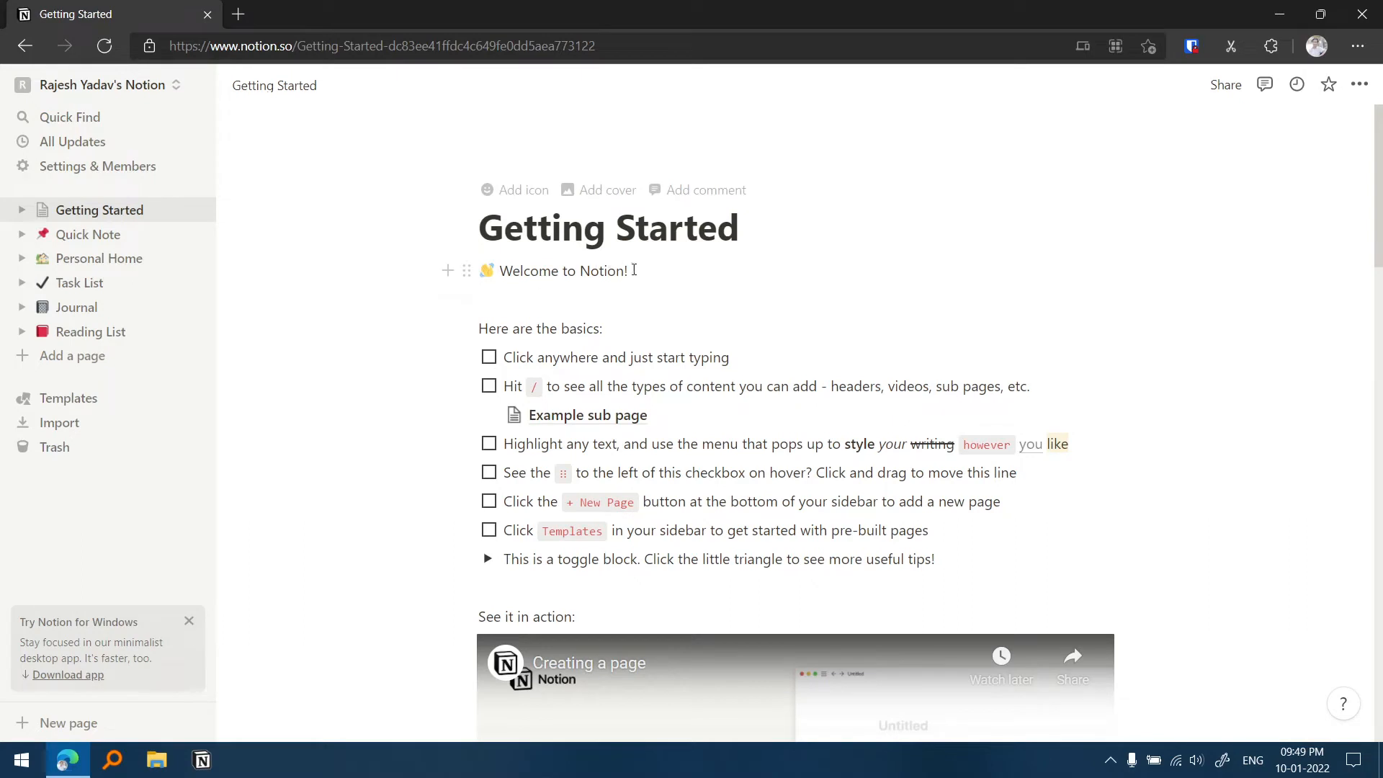
pyautogui.moveTo(634, 270); pyautogui.dragTo(456, 271)
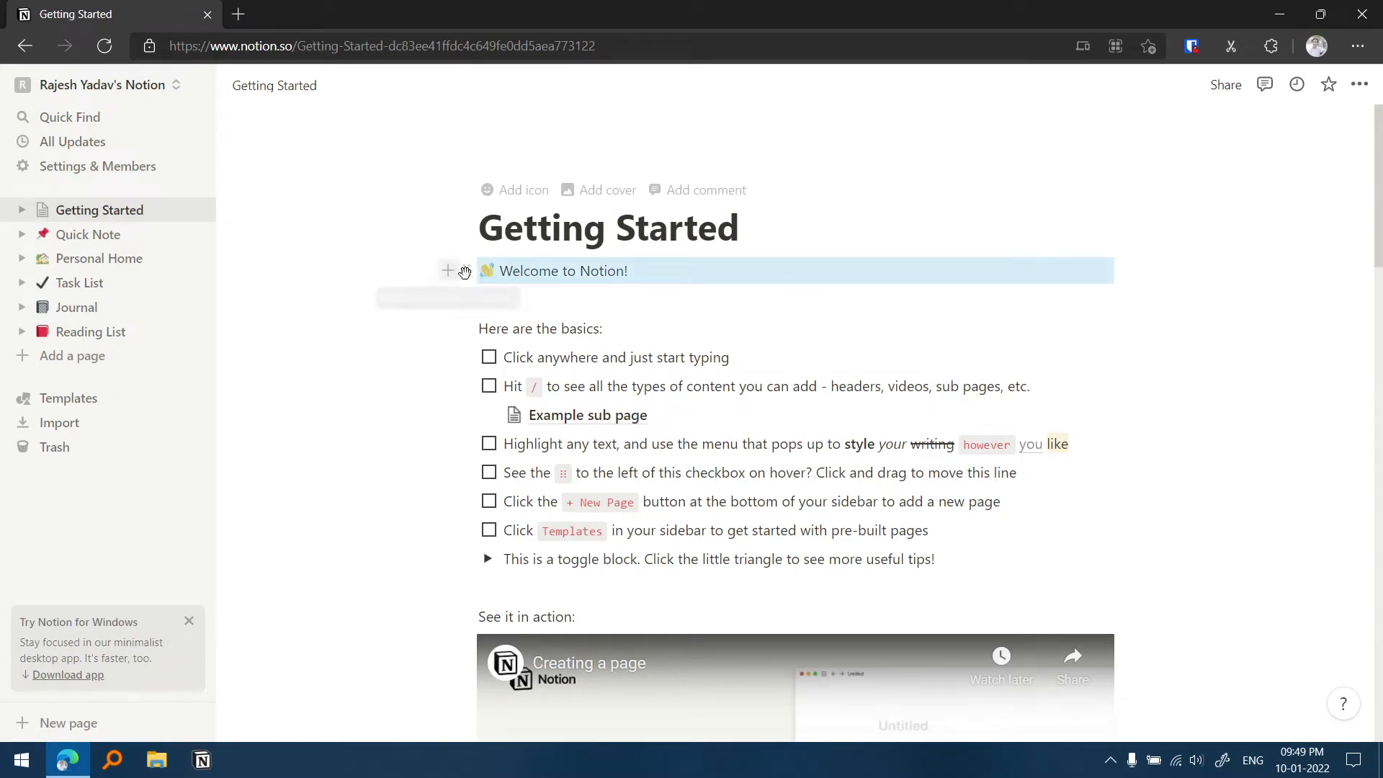
pyautogui.click(467, 271)
pyautogui.click(542, 332)
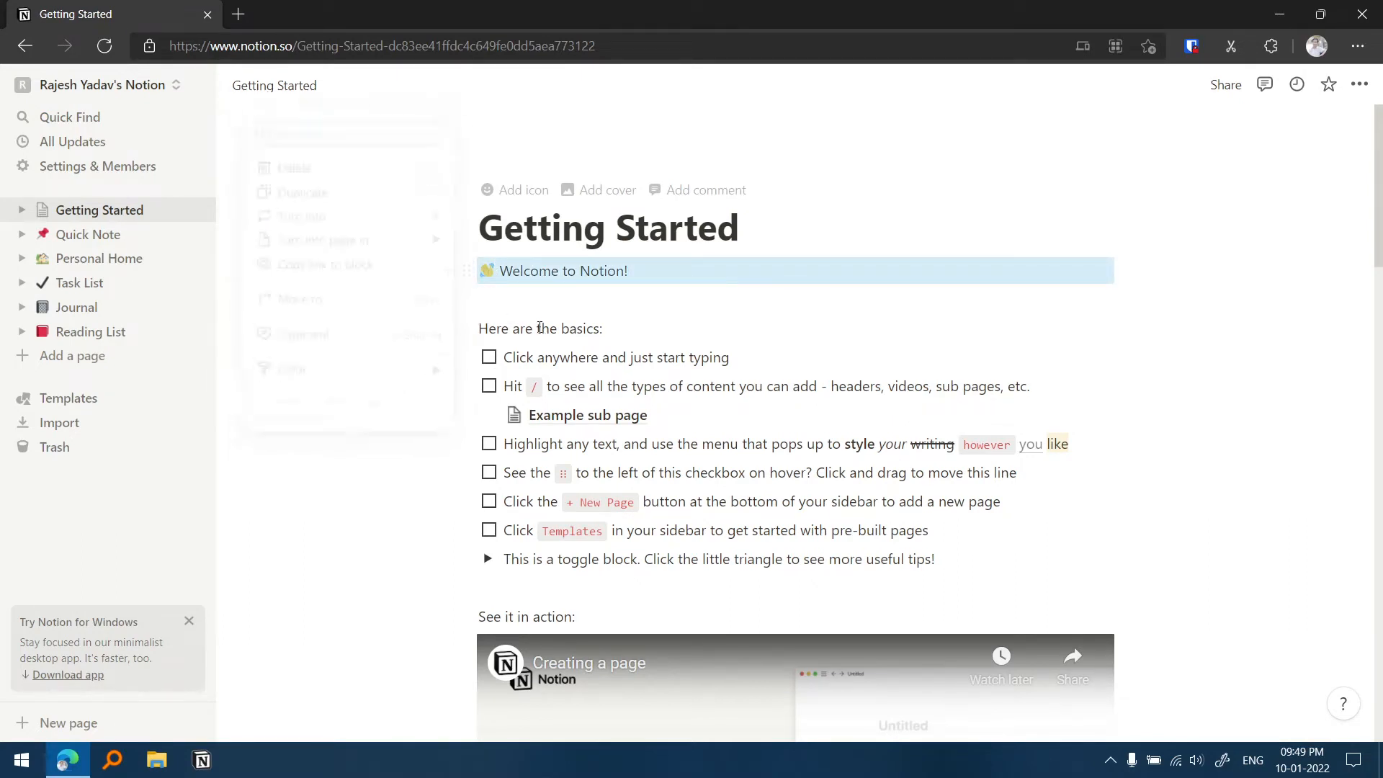
pyautogui.tripleClick(542, 330)
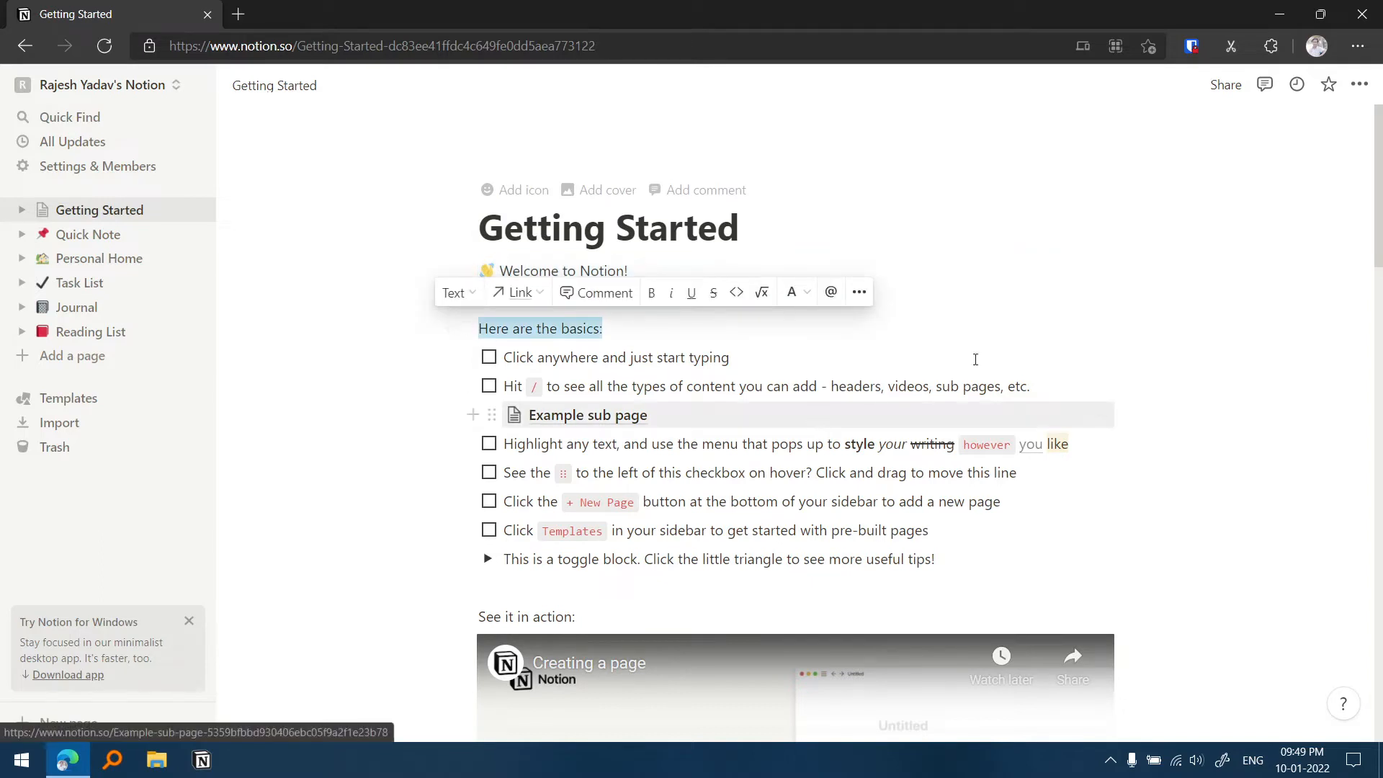
pyautogui.click(726, 357)
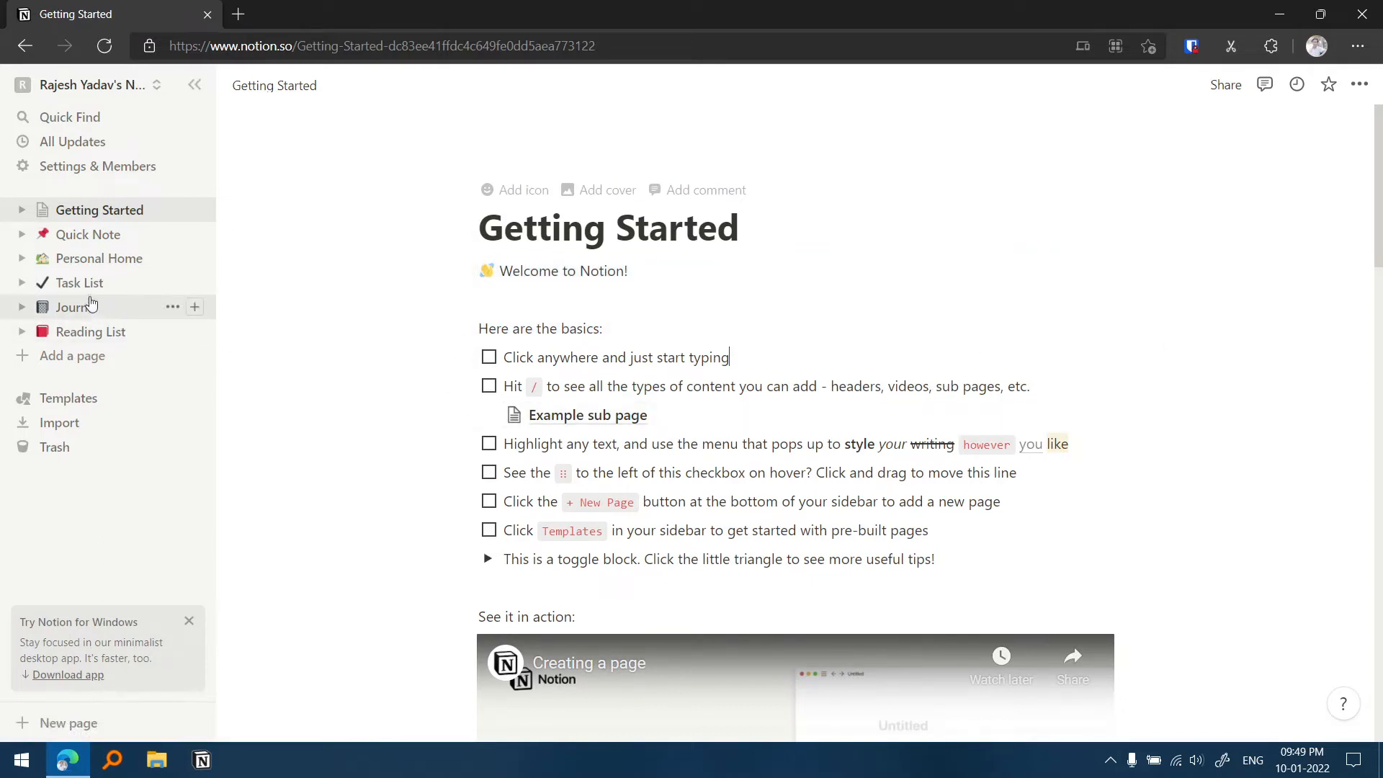
# View the sample Task List, Journal, Reading List and Quick Note pages.
pyautogui.click(83, 287)
pyautogui.click(93, 317)
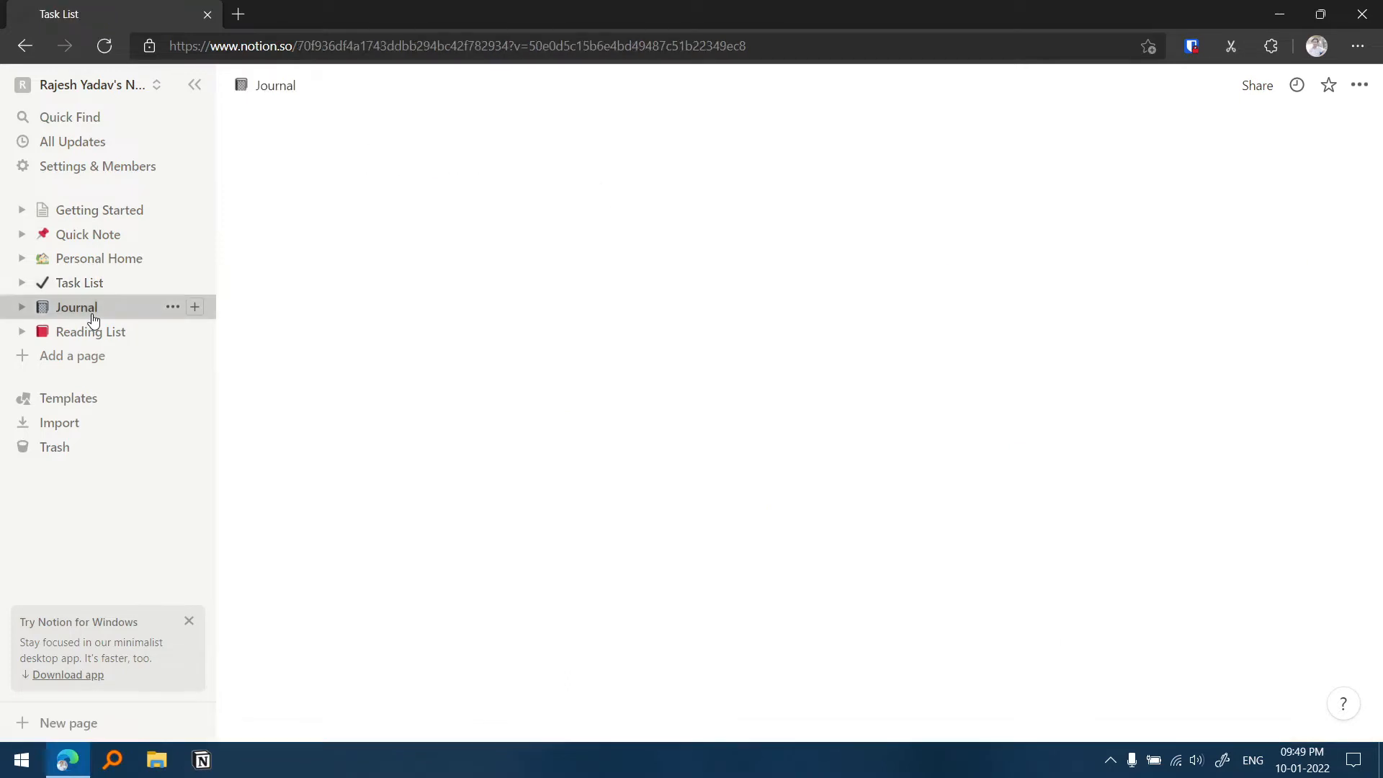
pyautogui.click(93, 335)
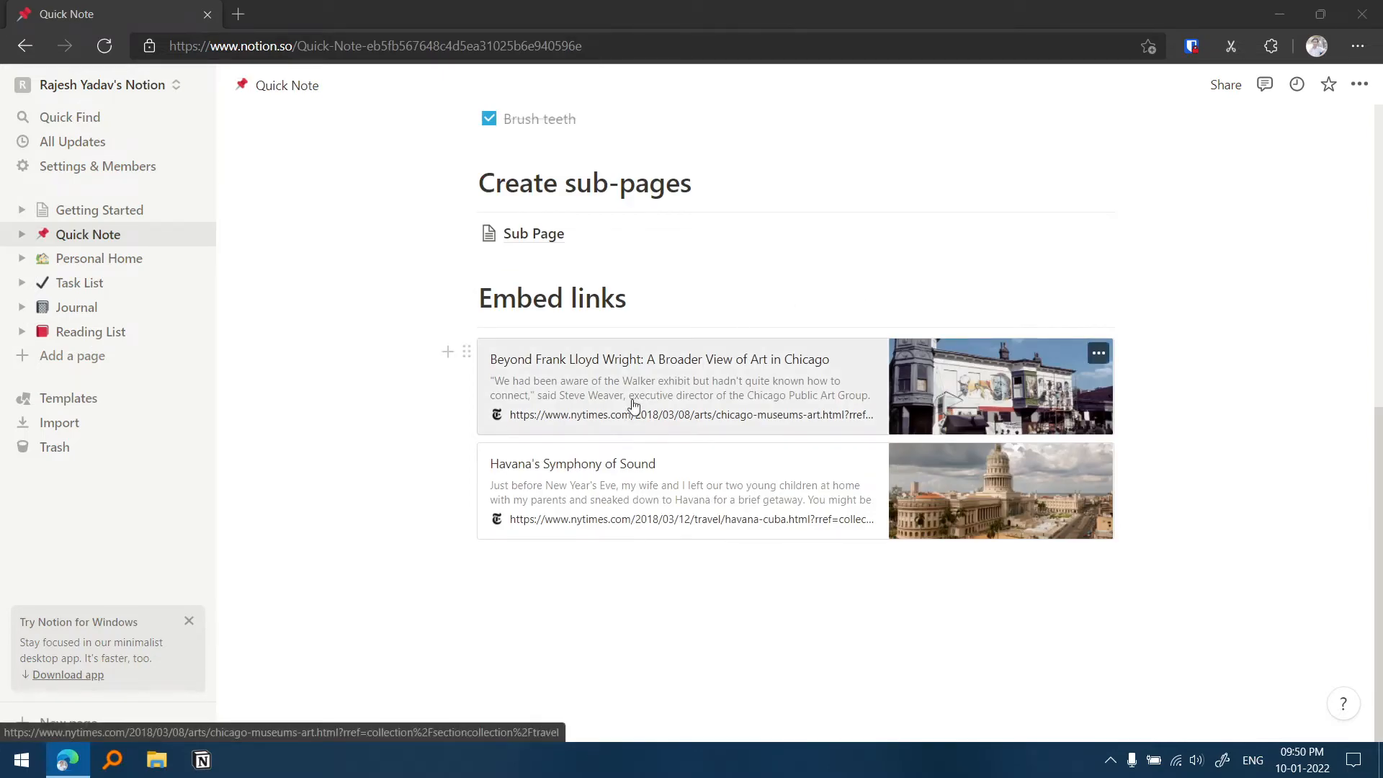
pyautogui.scroll(8, 634, 404)
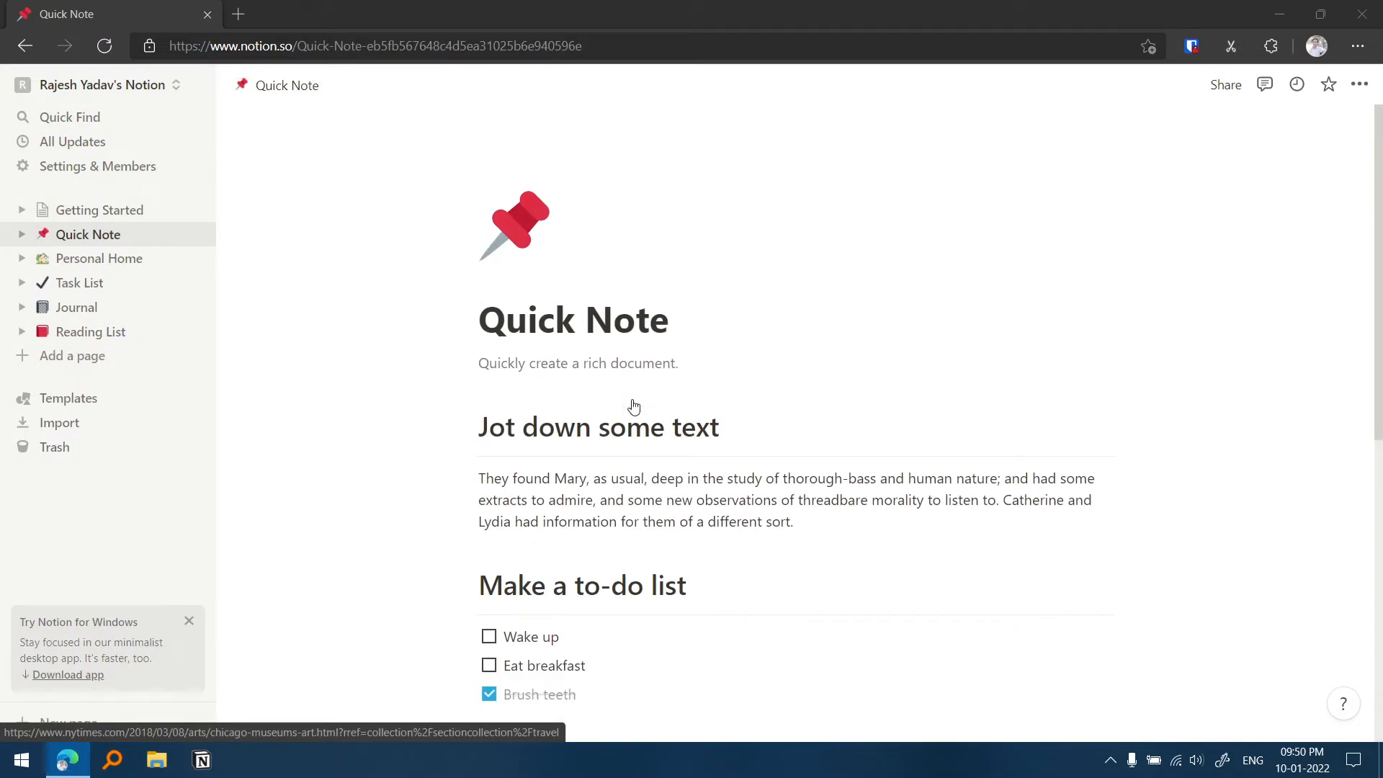
# Add a new page titled "tutorial" to the workspace and continue with an empty page.
pyautogui.click(90, 357)
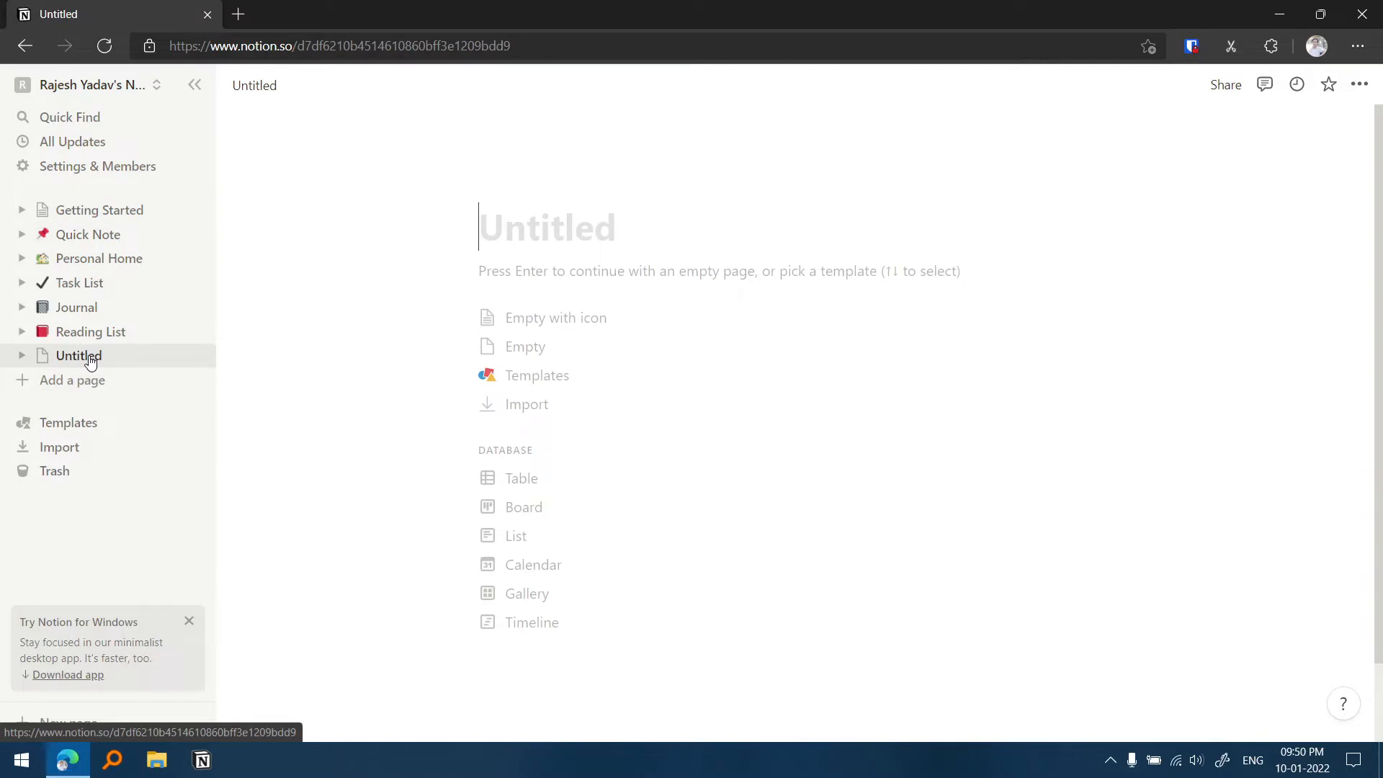
pyautogui.write('tutorial')
pyautogui.press('Return')
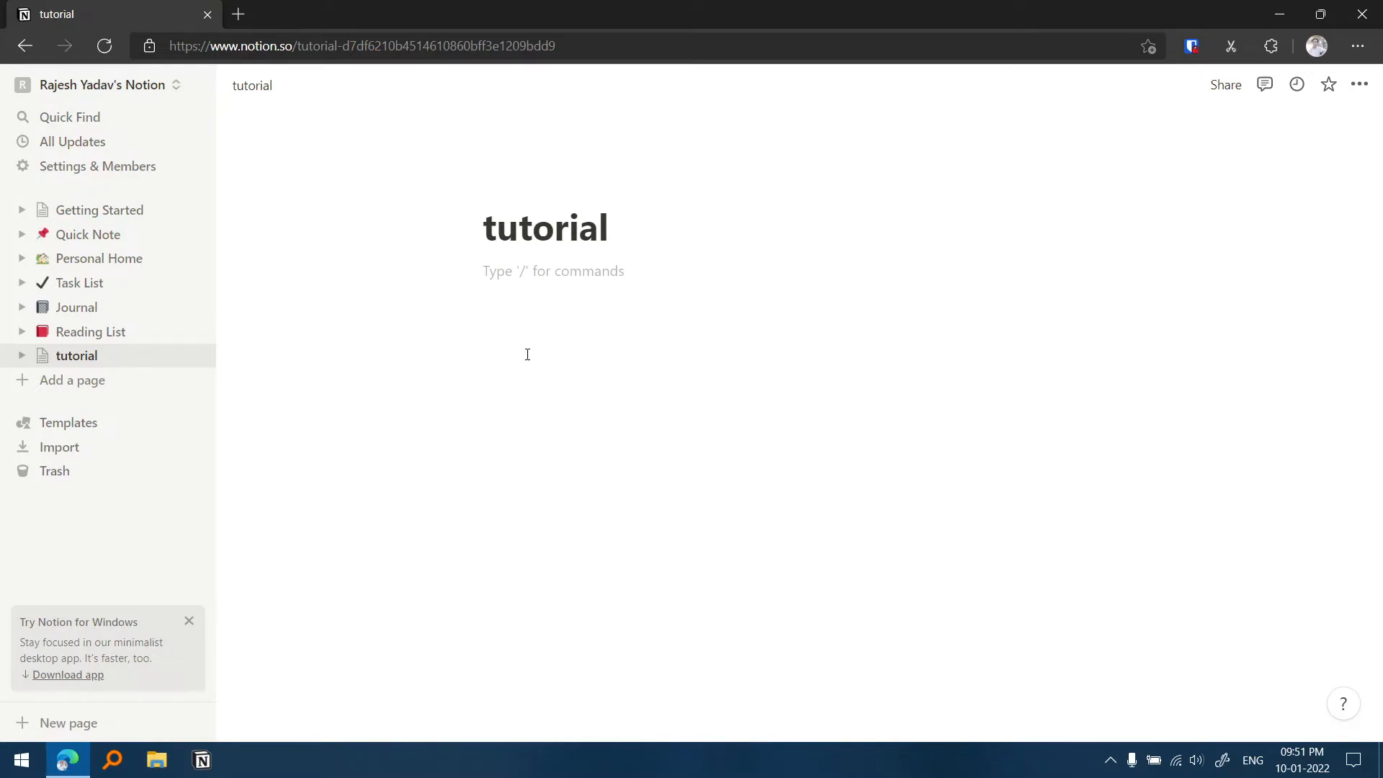
# Add an icon to the tutorial page and change it to the spiral notepad emoji, found by filtering for "note".
pyautogui.moveTo(533, 203)
pyautogui.click(533, 203)
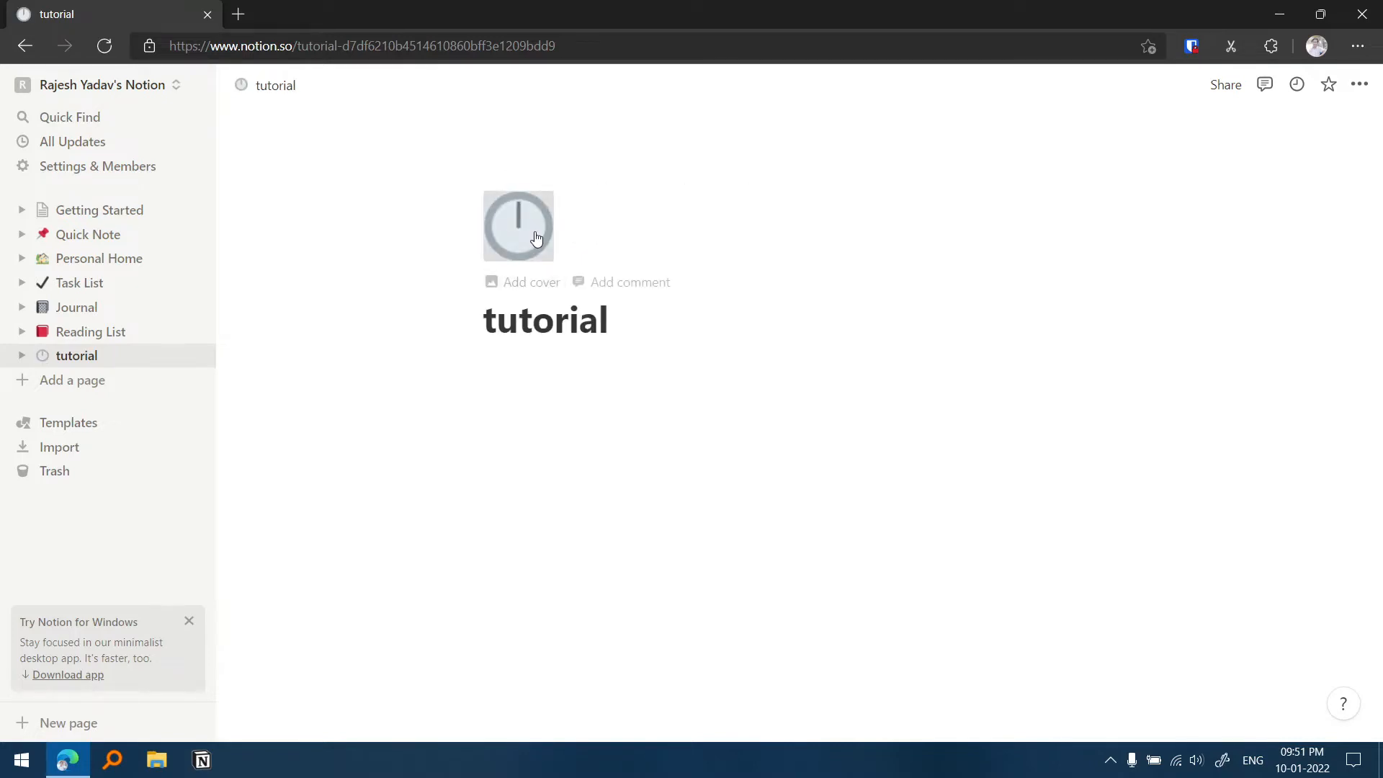
pyautogui.click(534, 231)
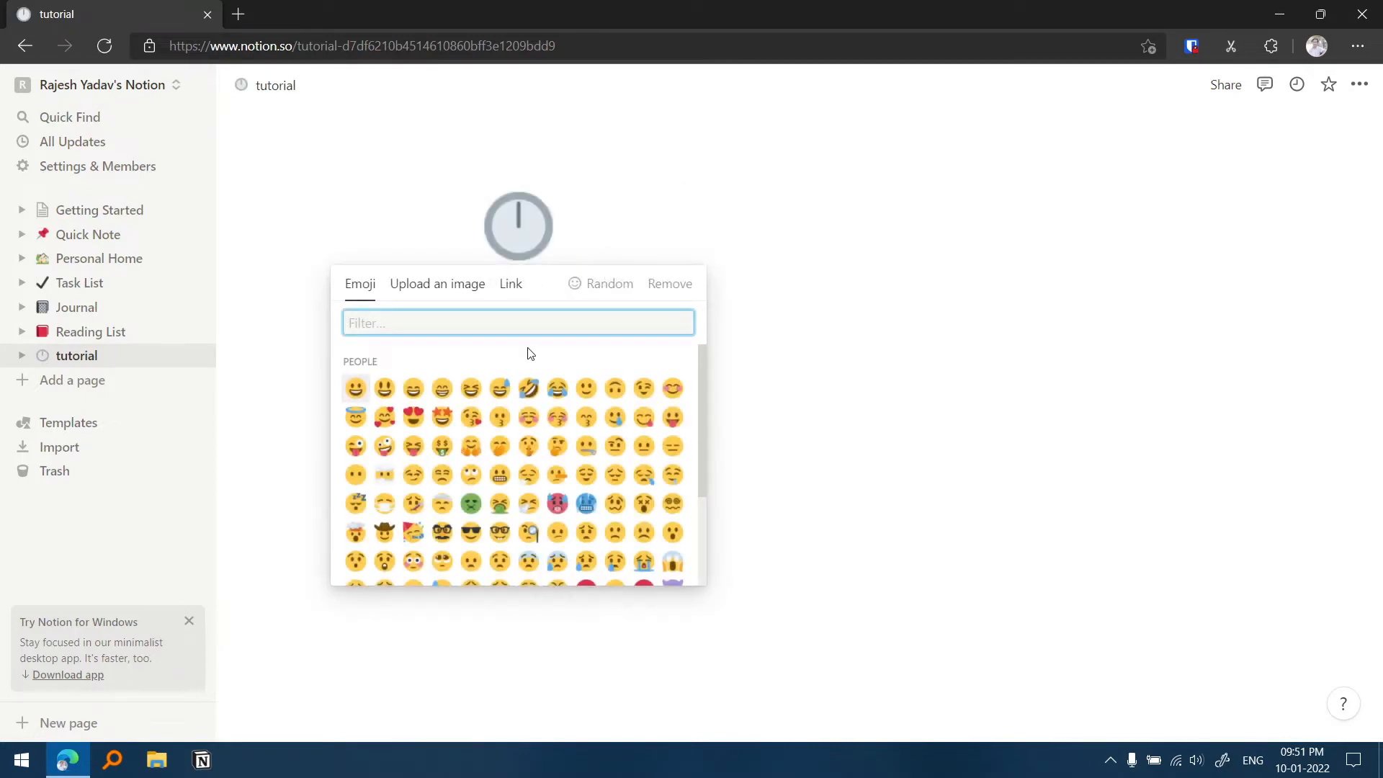
pyautogui.write('note')
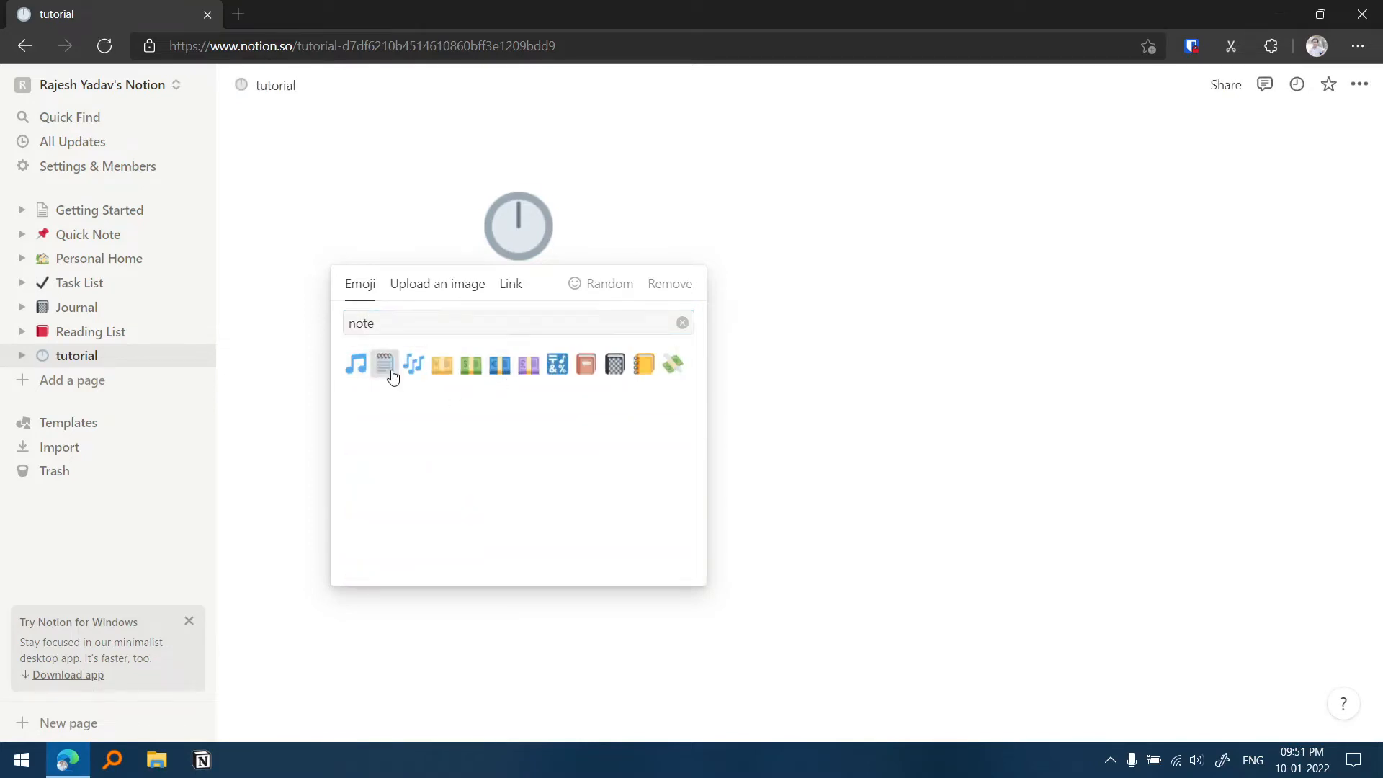
pyautogui.click(385, 367)
# Add a cover image to the tutorial page and browse the gallery of alternative covers without choosing another.
pyautogui.moveTo(643, 221)
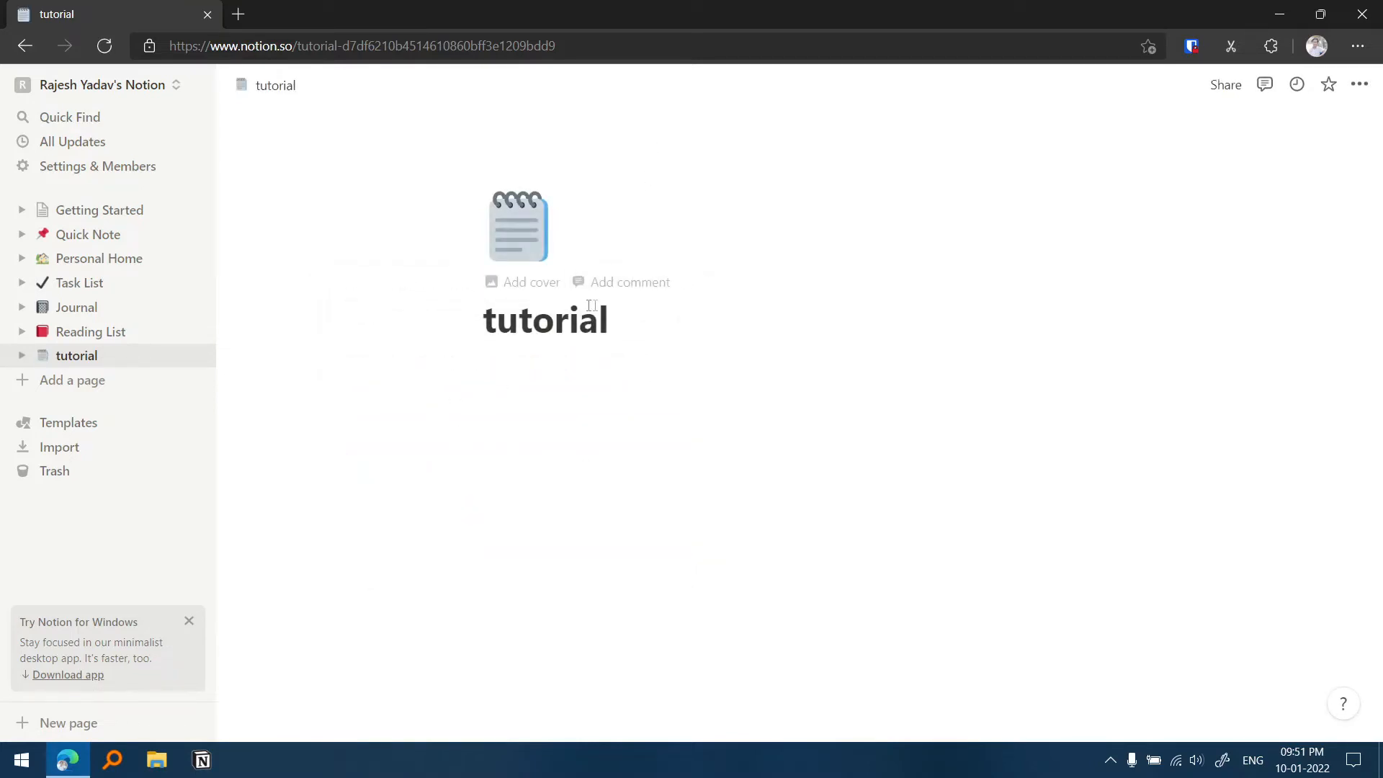
pyautogui.click(511, 290)
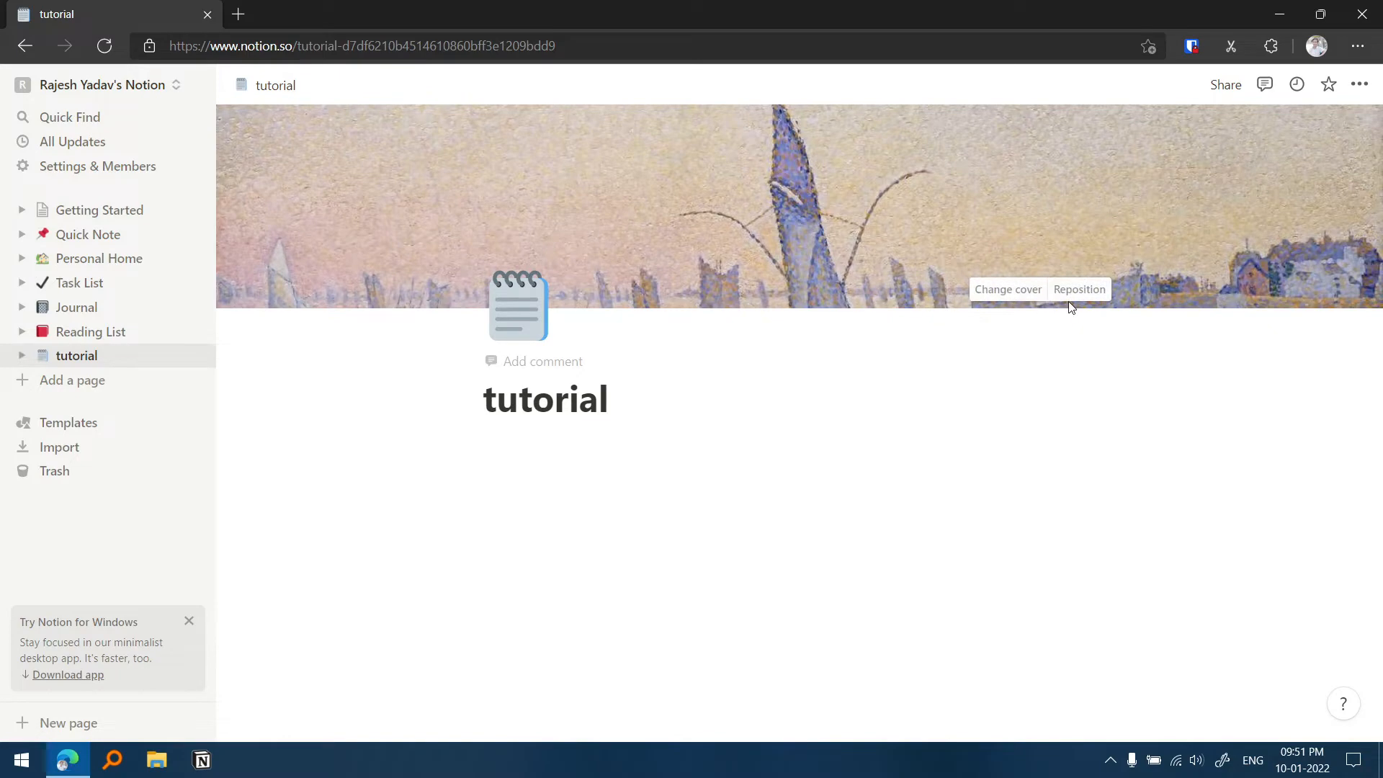
pyautogui.click(1008, 289)
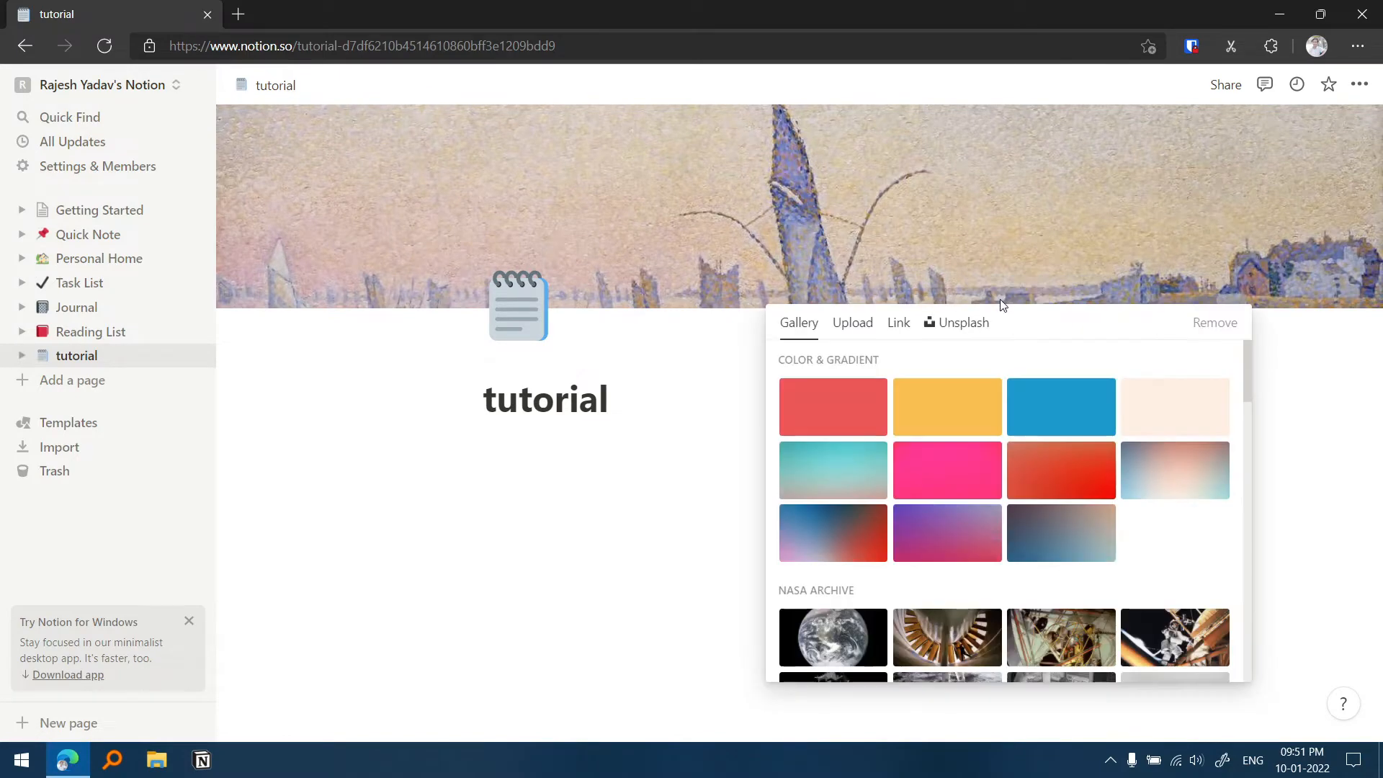
pyautogui.scroll(-10, 1016, 483)
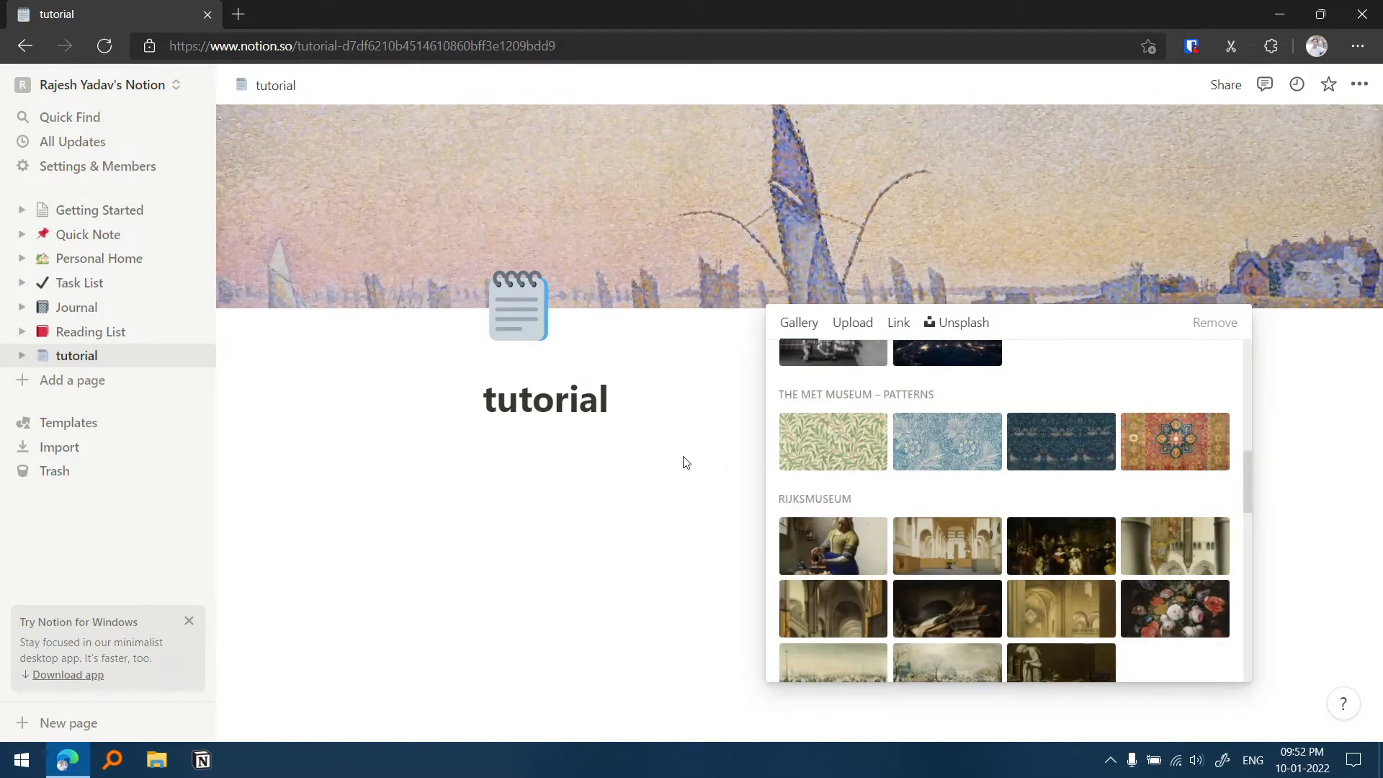
pyautogui.click(686, 461)
# Write "This is my first note in notion" as the first line of the tutorial page's body.
pyautogui.click(676, 443)
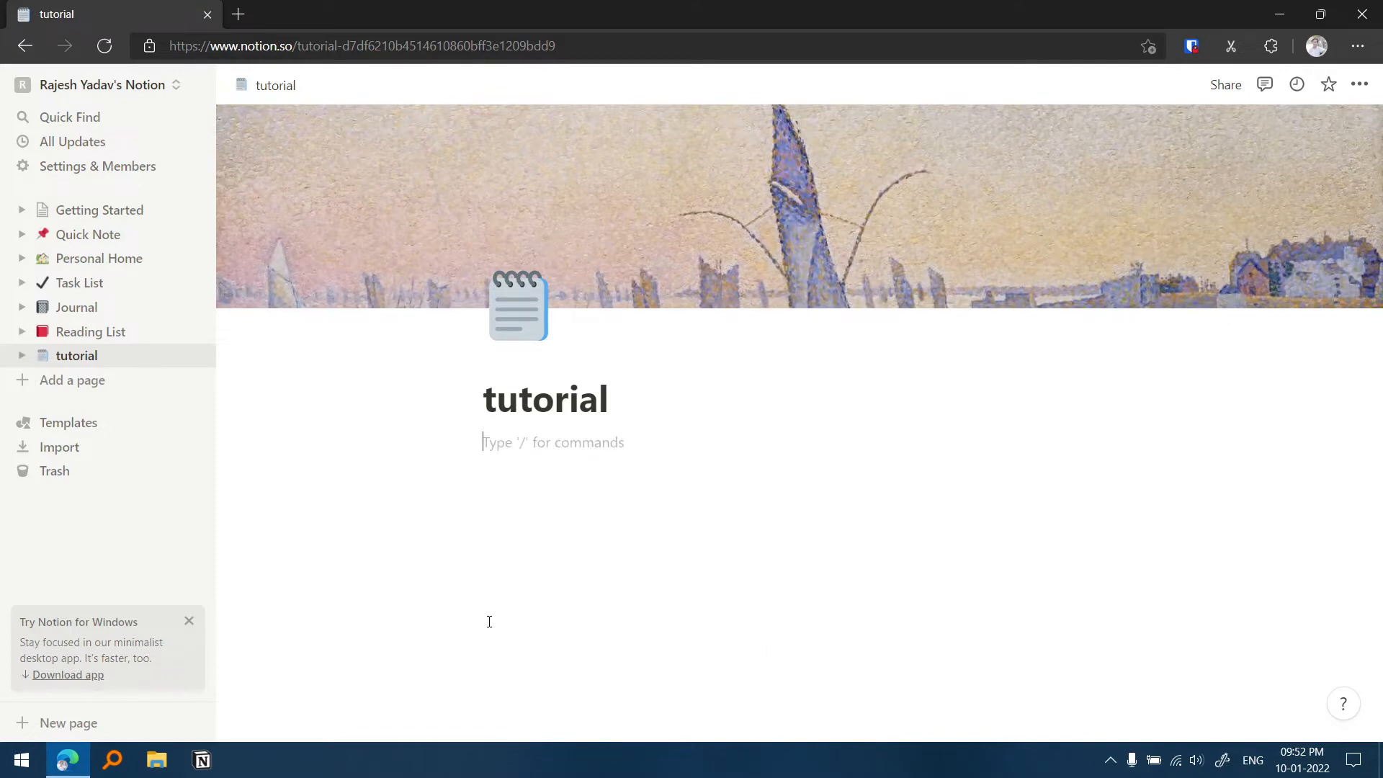
pyautogui.write('This i')
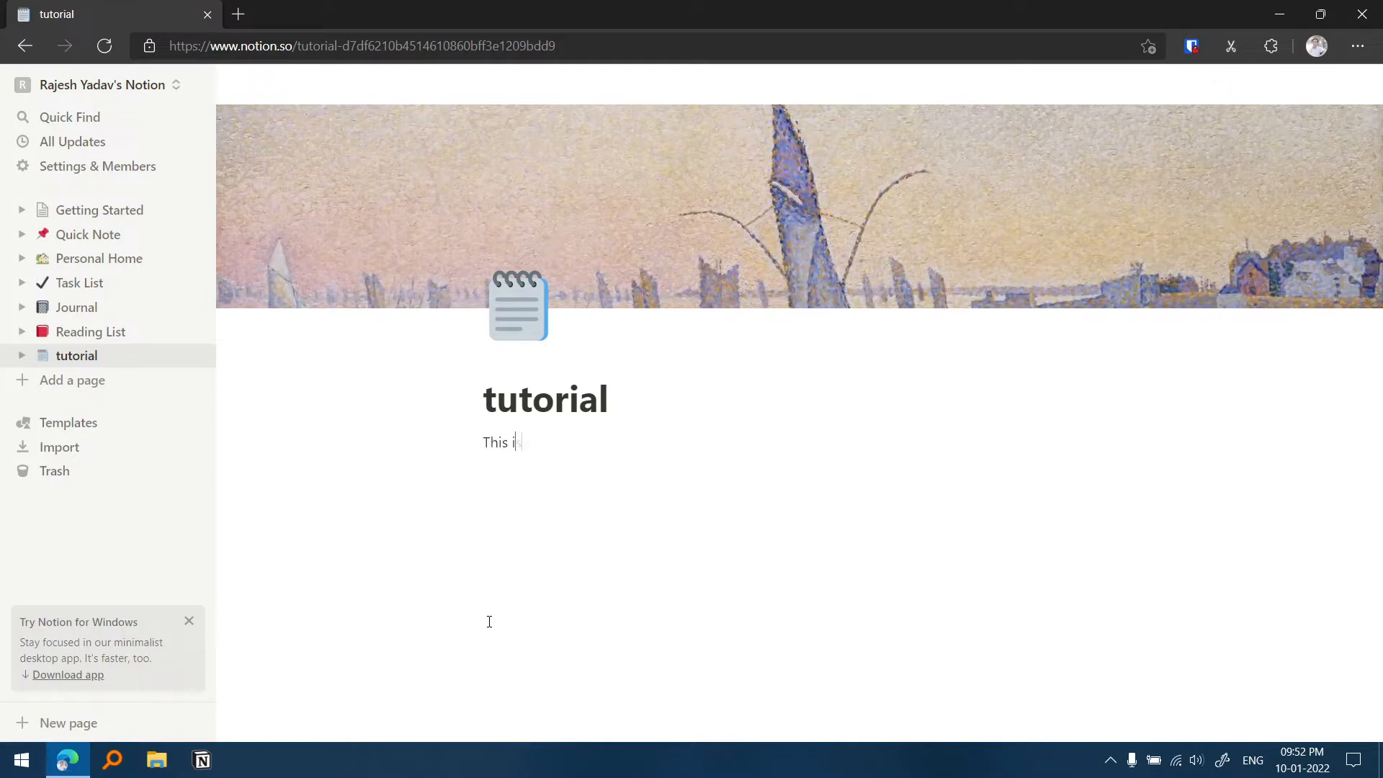
pyautogui.write('s my first note in notion')
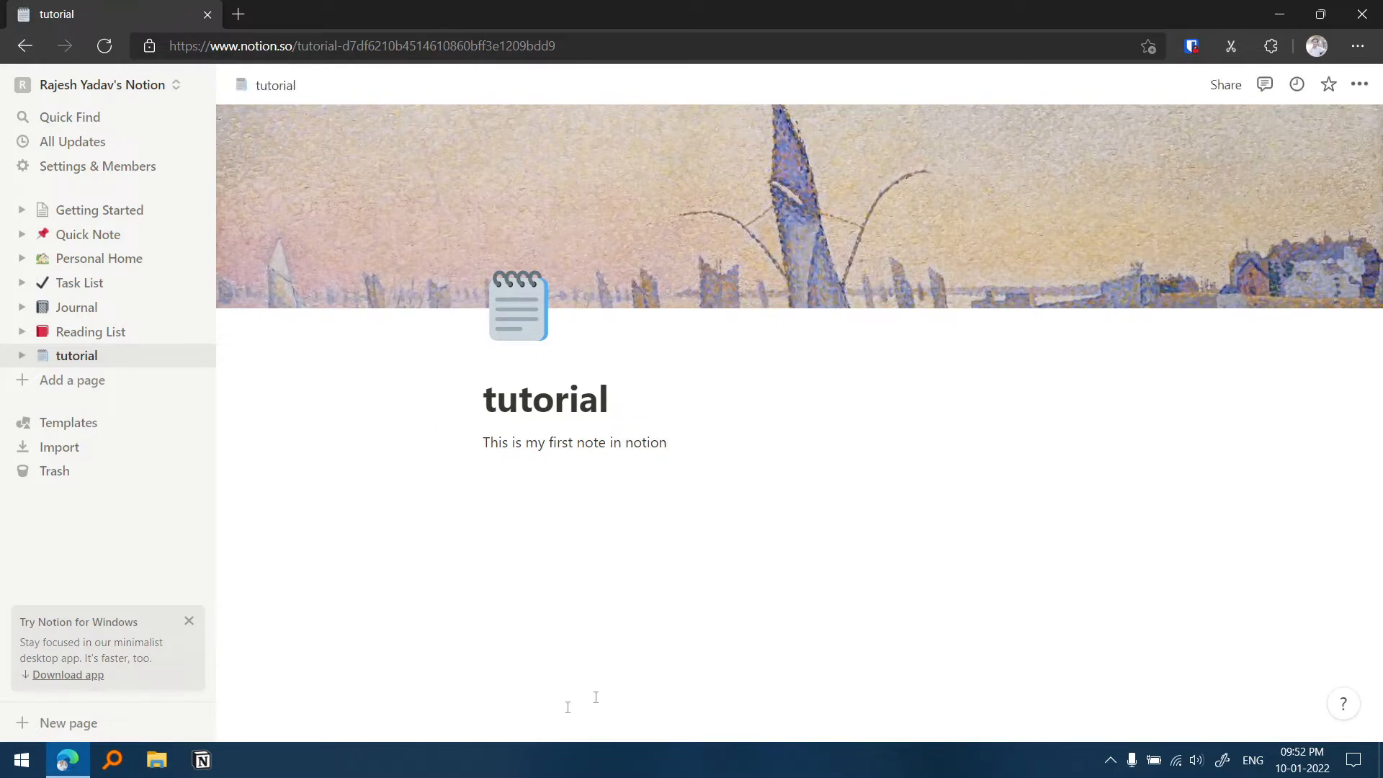
pyautogui.moveTo(747, 446); pyautogui.dragTo(435, 456)
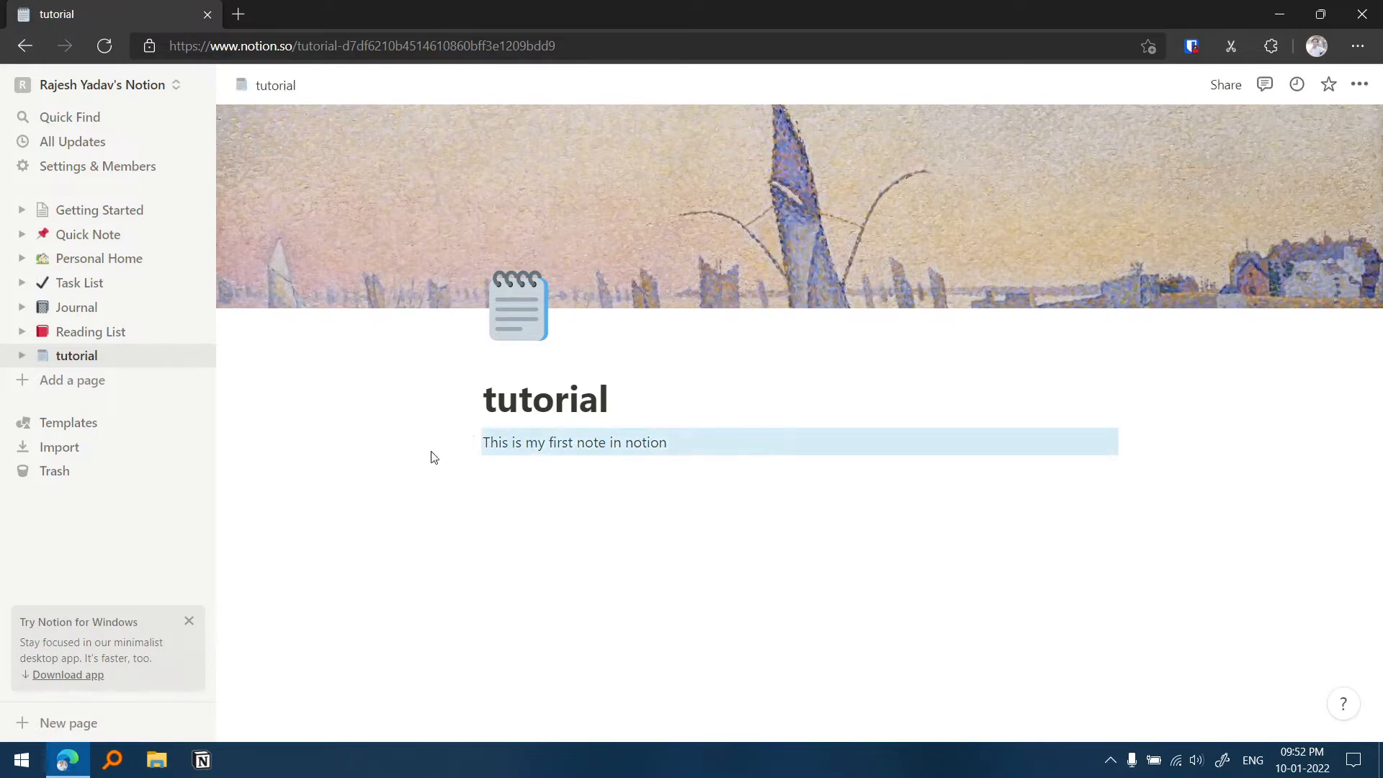
pyautogui.click(595, 526)
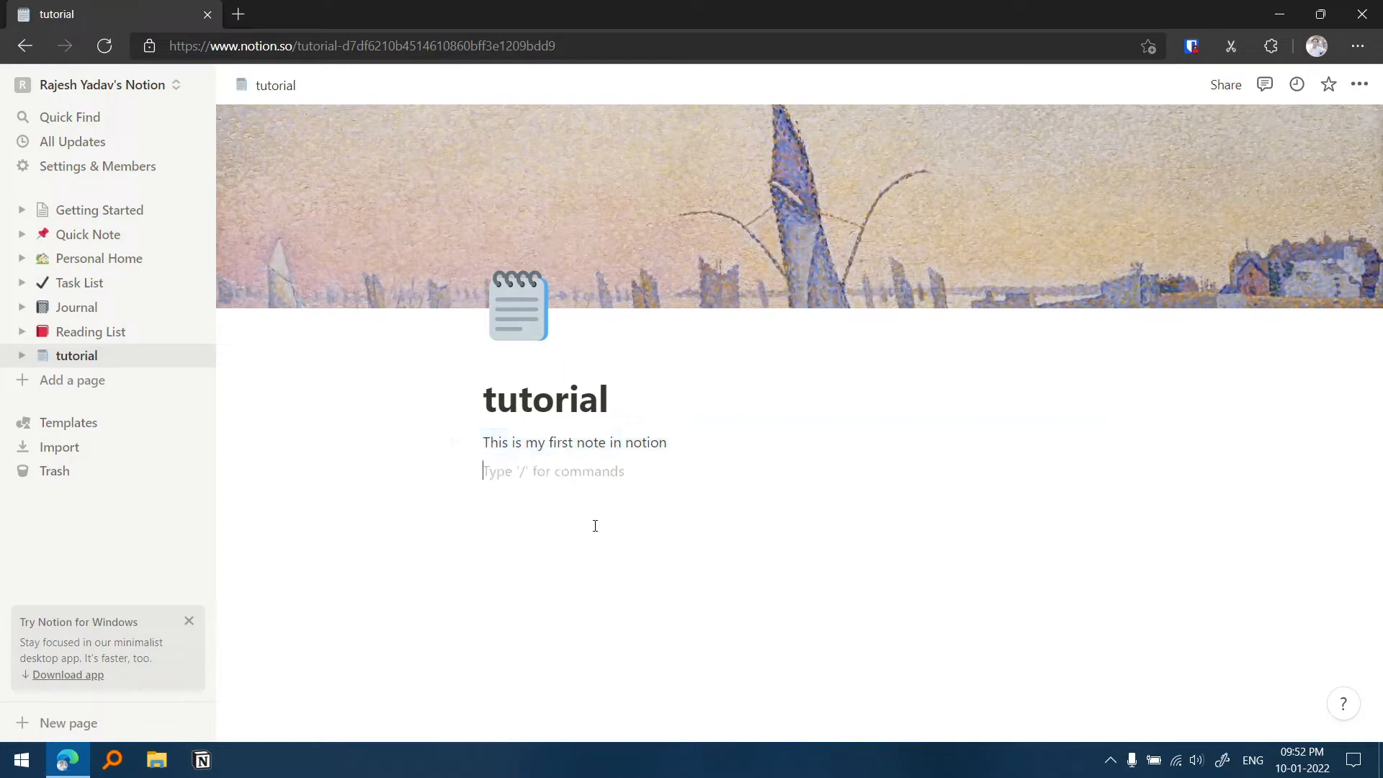
# Apply bold to the word "notion" in the note line and remove it again.
pyautogui.doubleClick(655, 444)
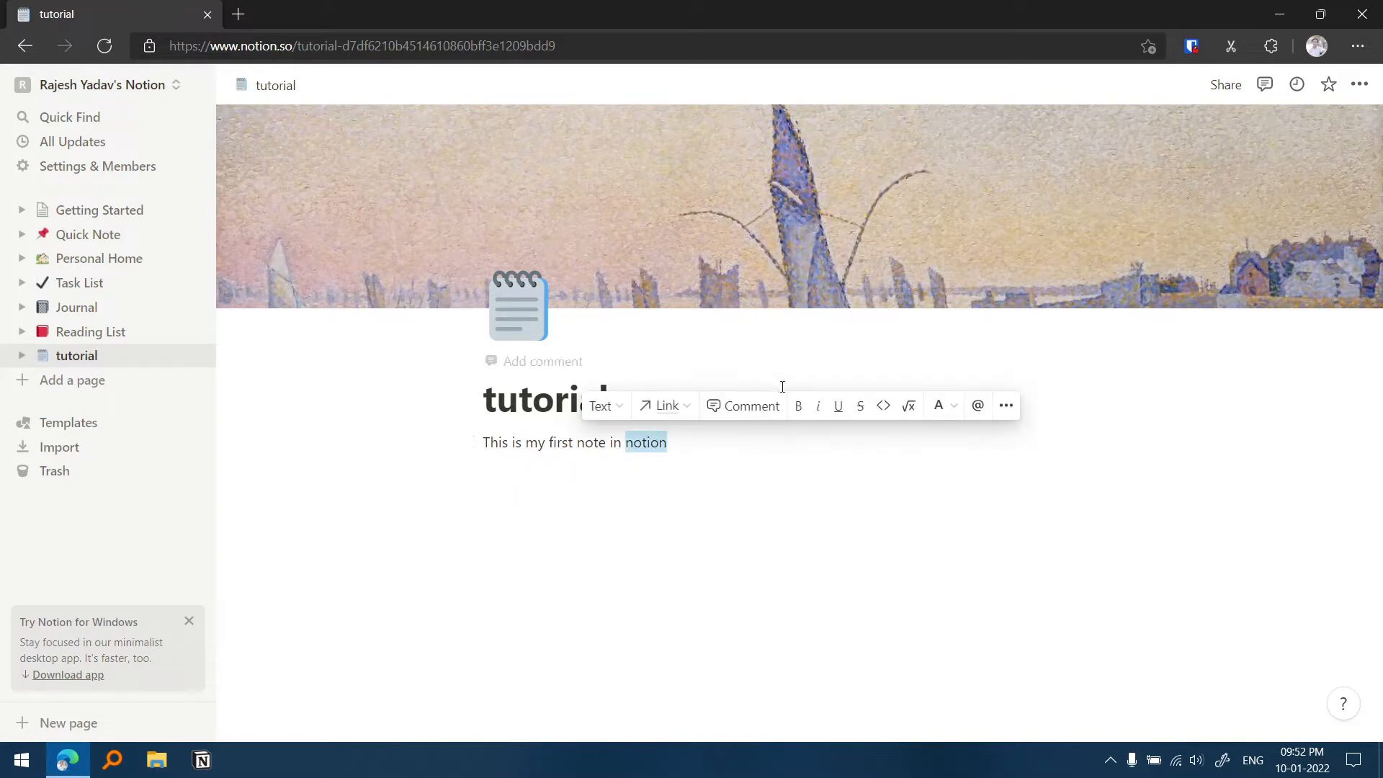
pyautogui.click(798, 409)
pyautogui.click(797, 409)
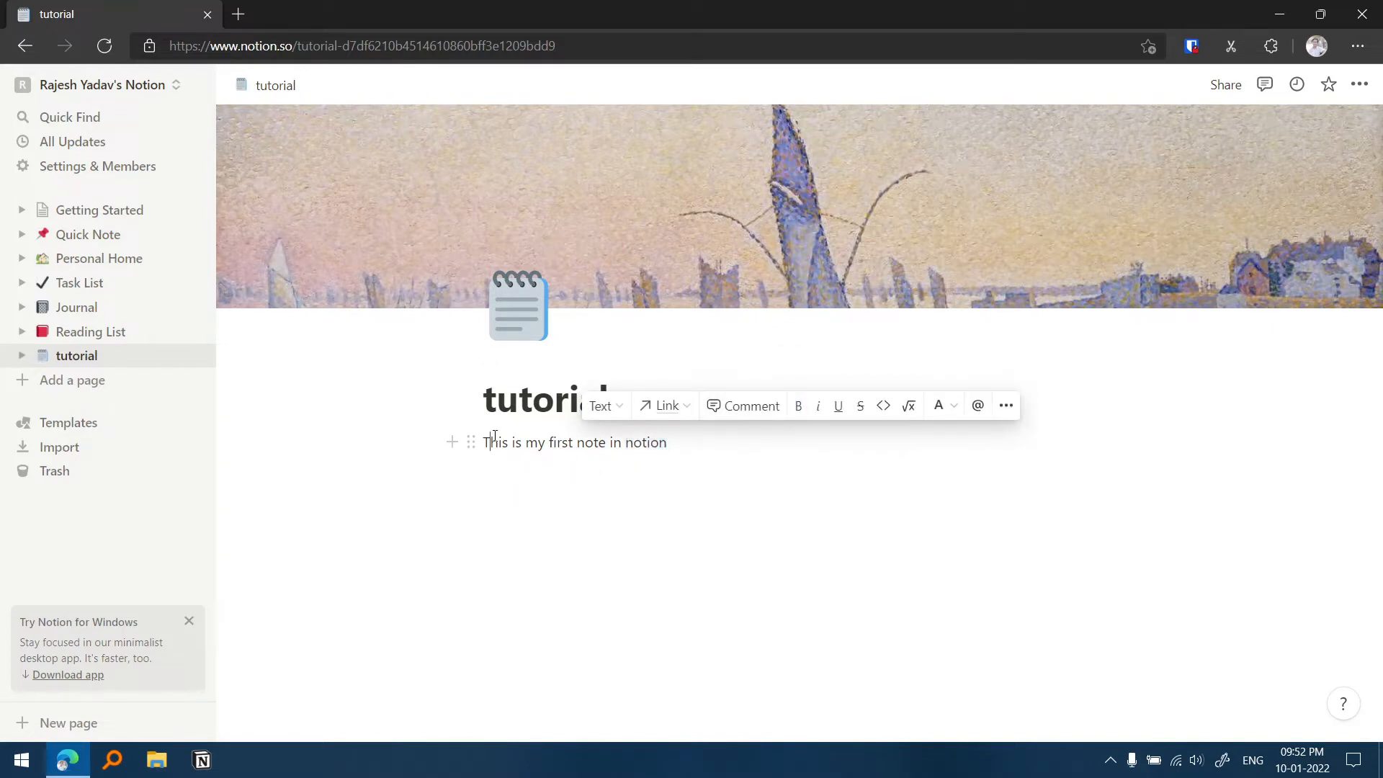
# Italicize the word "This" and underline the word "first" in the note line.
pyautogui.doubleClick(485, 440)
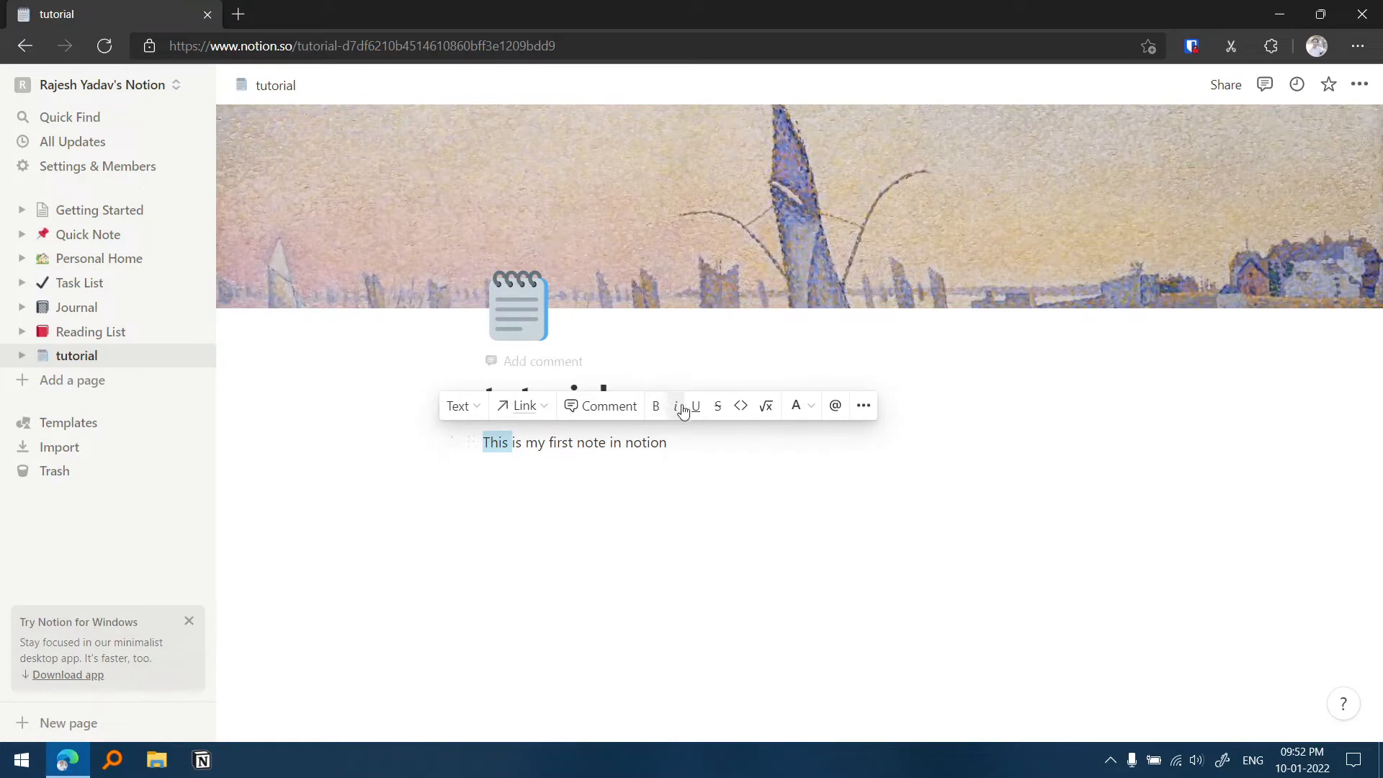
pyautogui.click(676, 406)
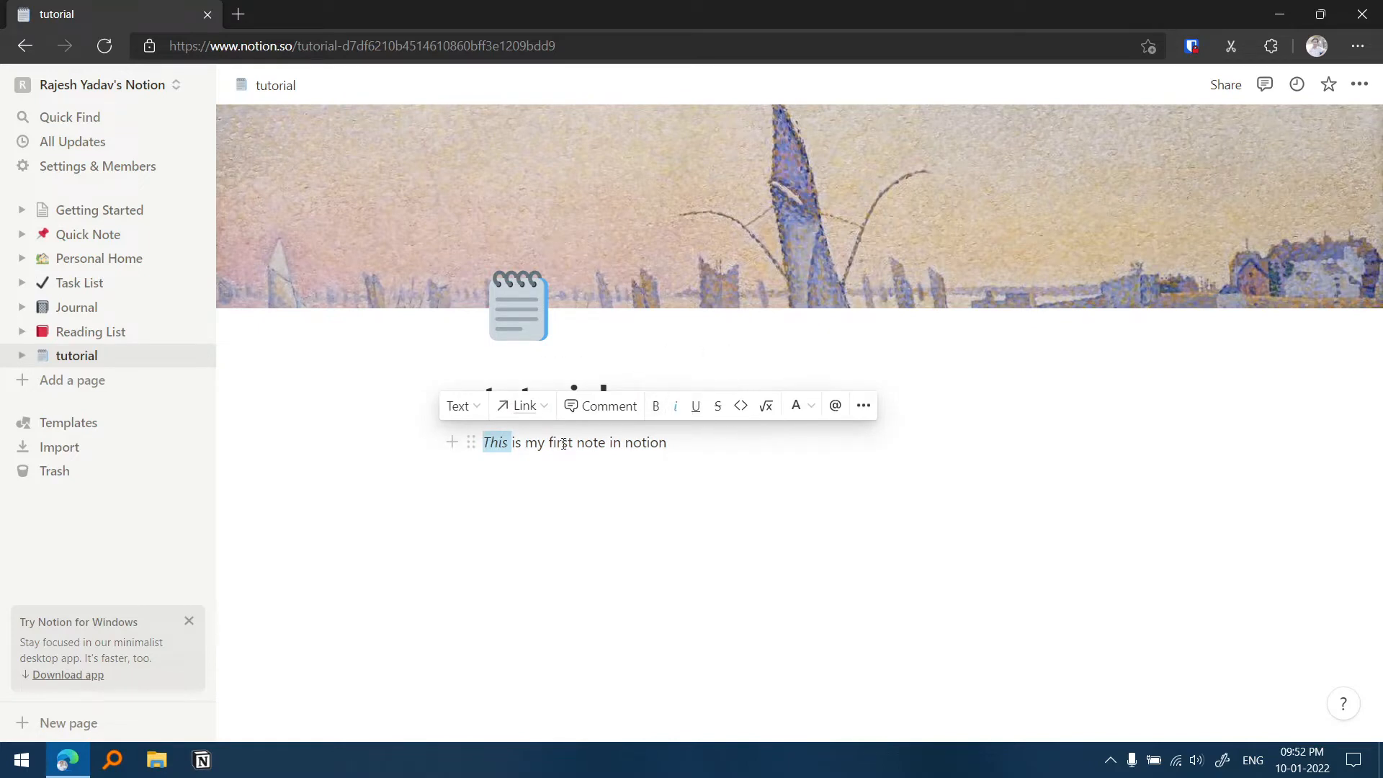
pyautogui.doubleClick(563, 442)
pyautogui.click(761, 408)
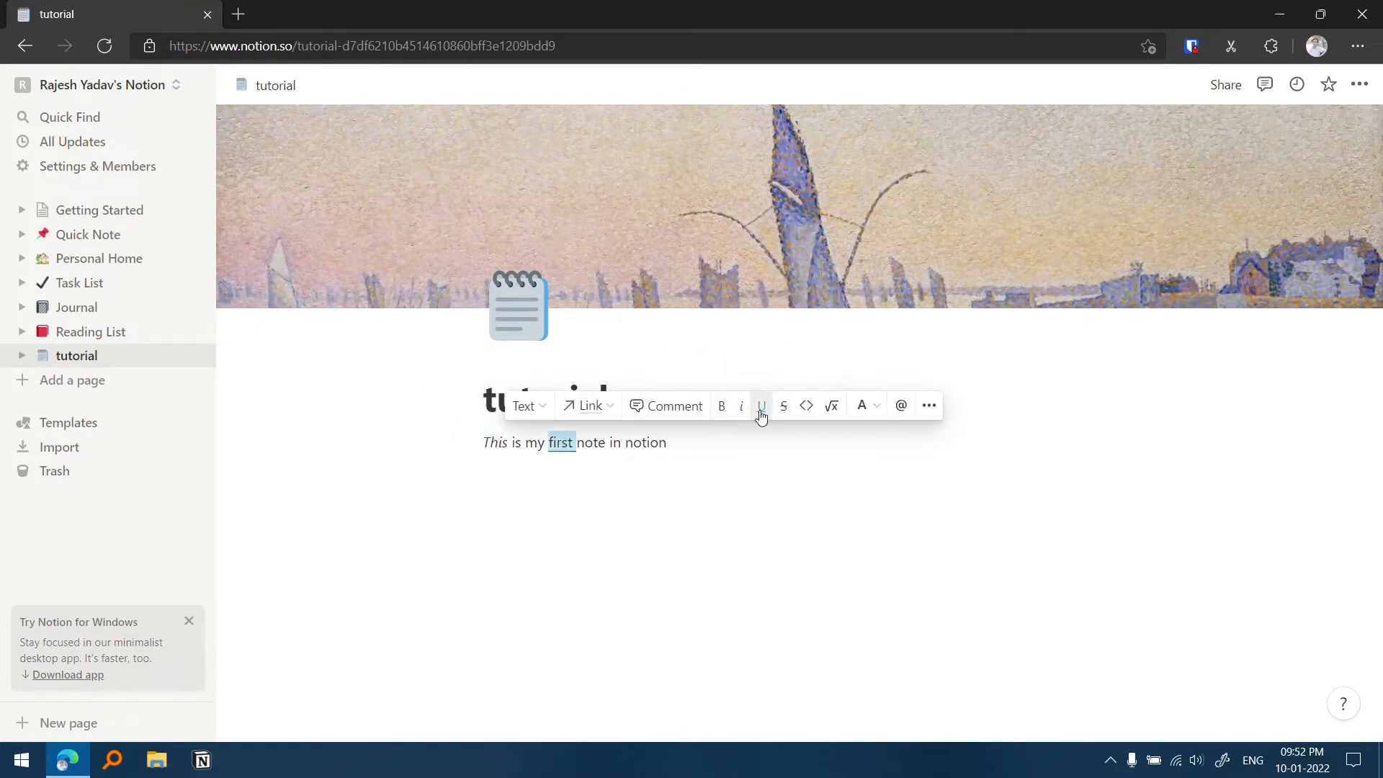
# Apply strikethrough to the word "note" in the note line.
pyautogui.doubleClick(588, 441)
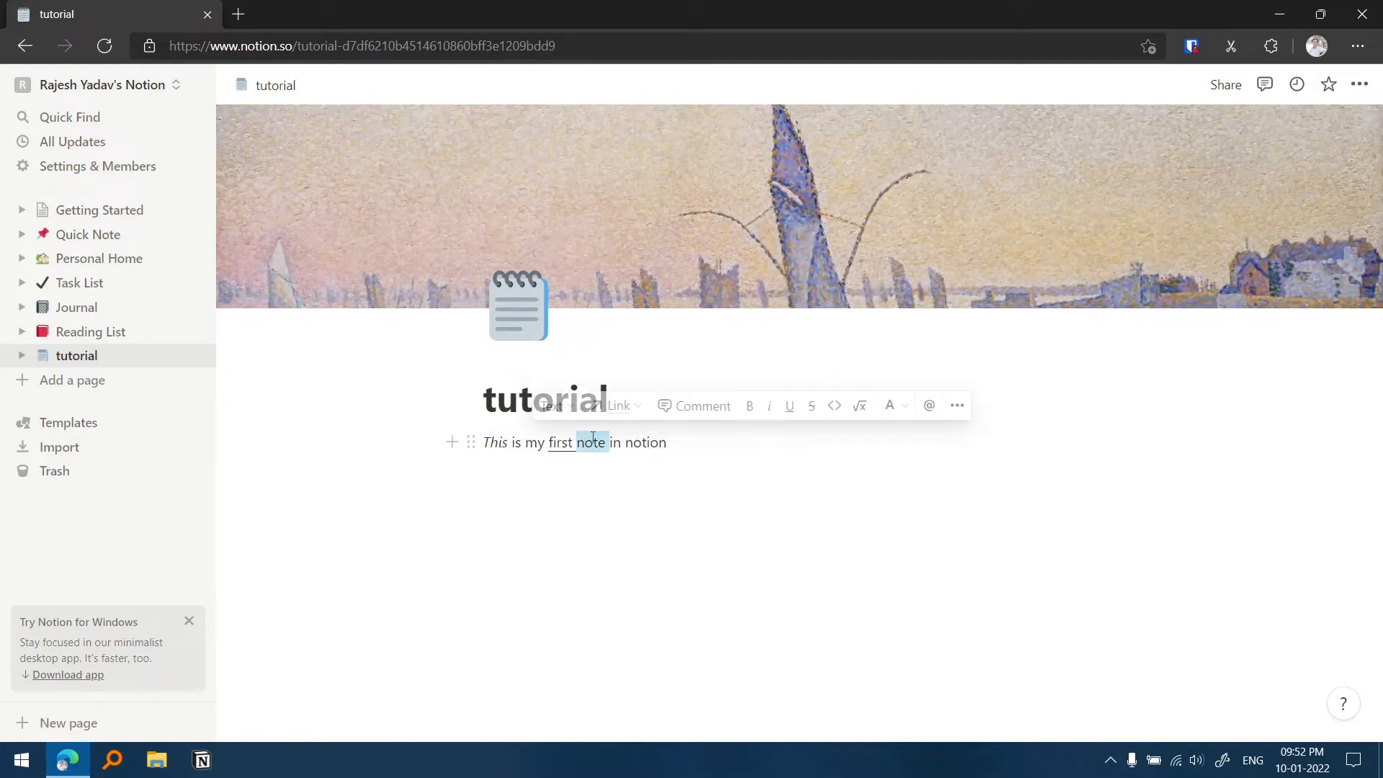
pyautogui.click(811, 406)
pyautogui.click(580, 510)
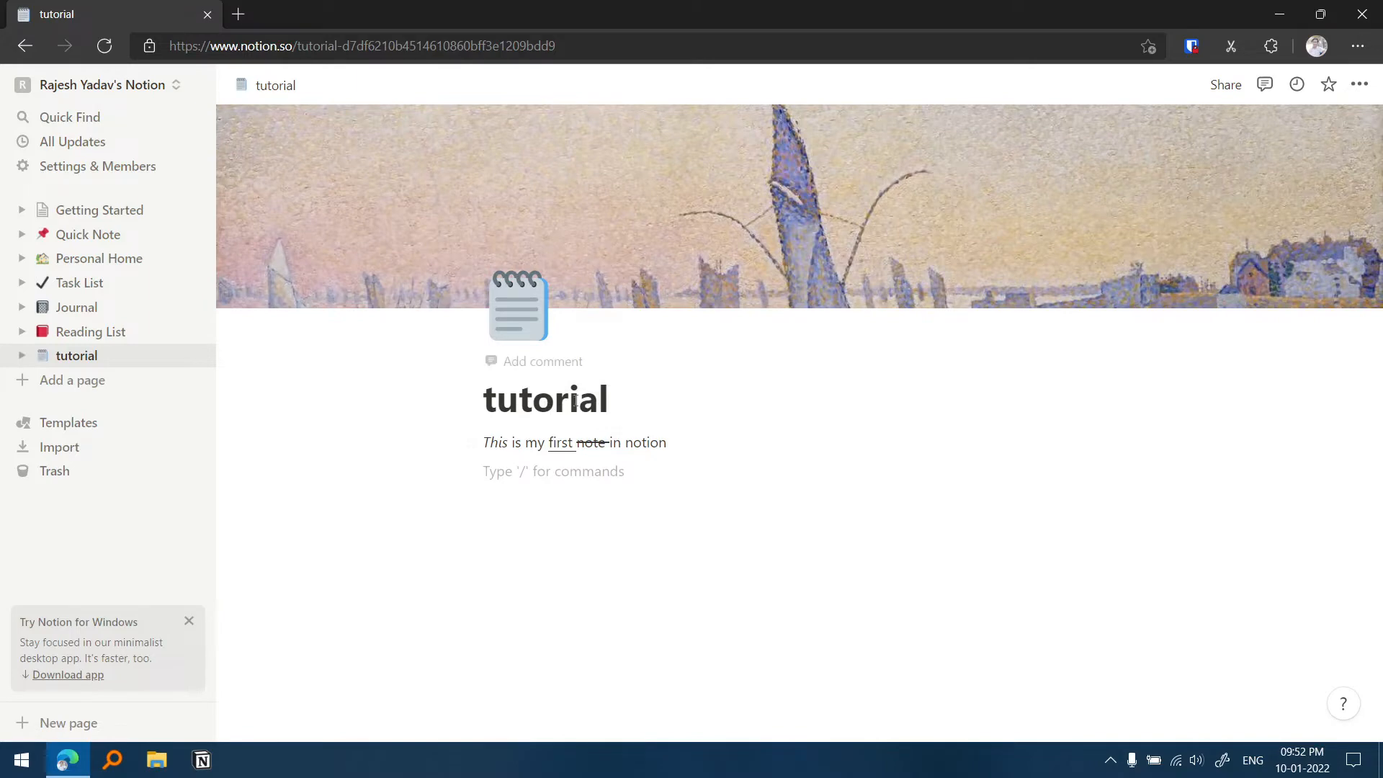
# Link the word "notion" in the note line to google.com.
pyautogui.click(660, 442)
pyautogui.doubleClick(660, 445)
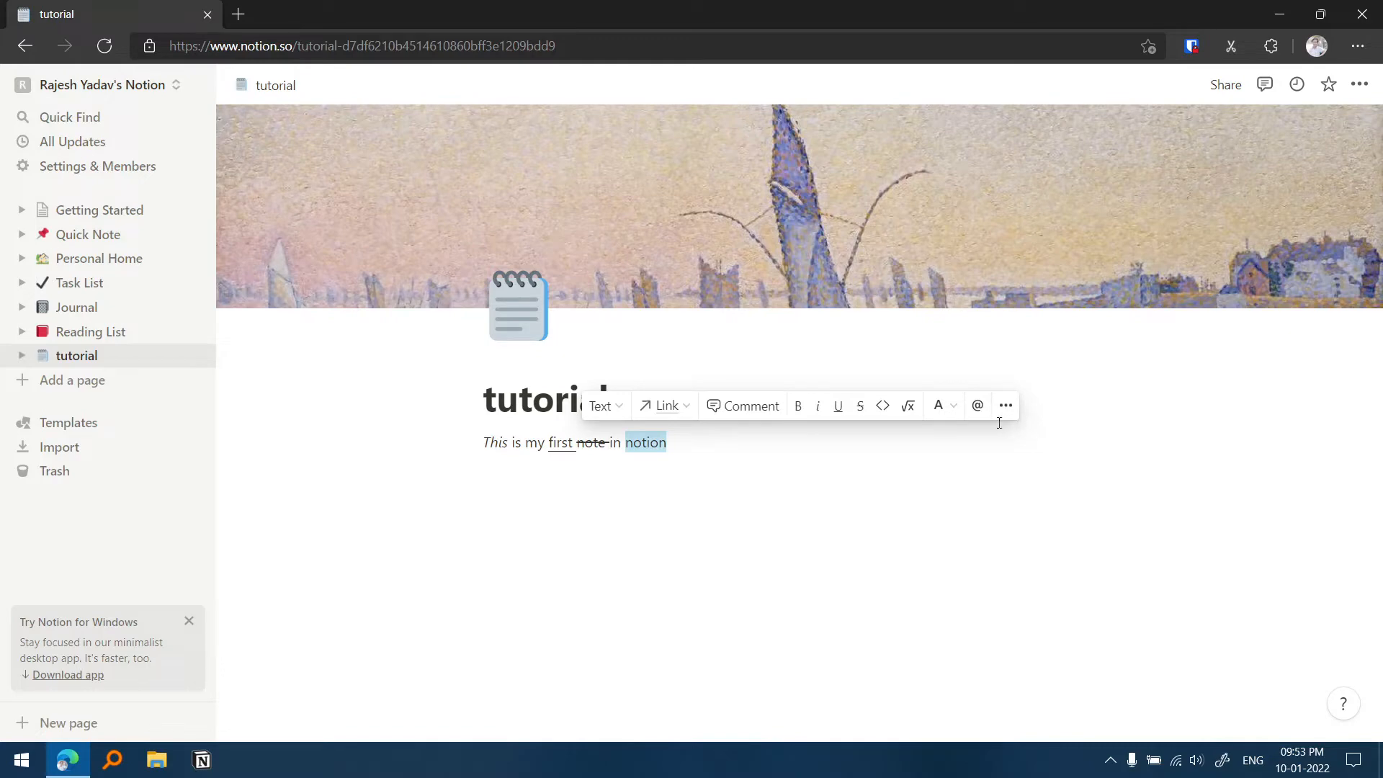
pyautogui.click(692, 410)
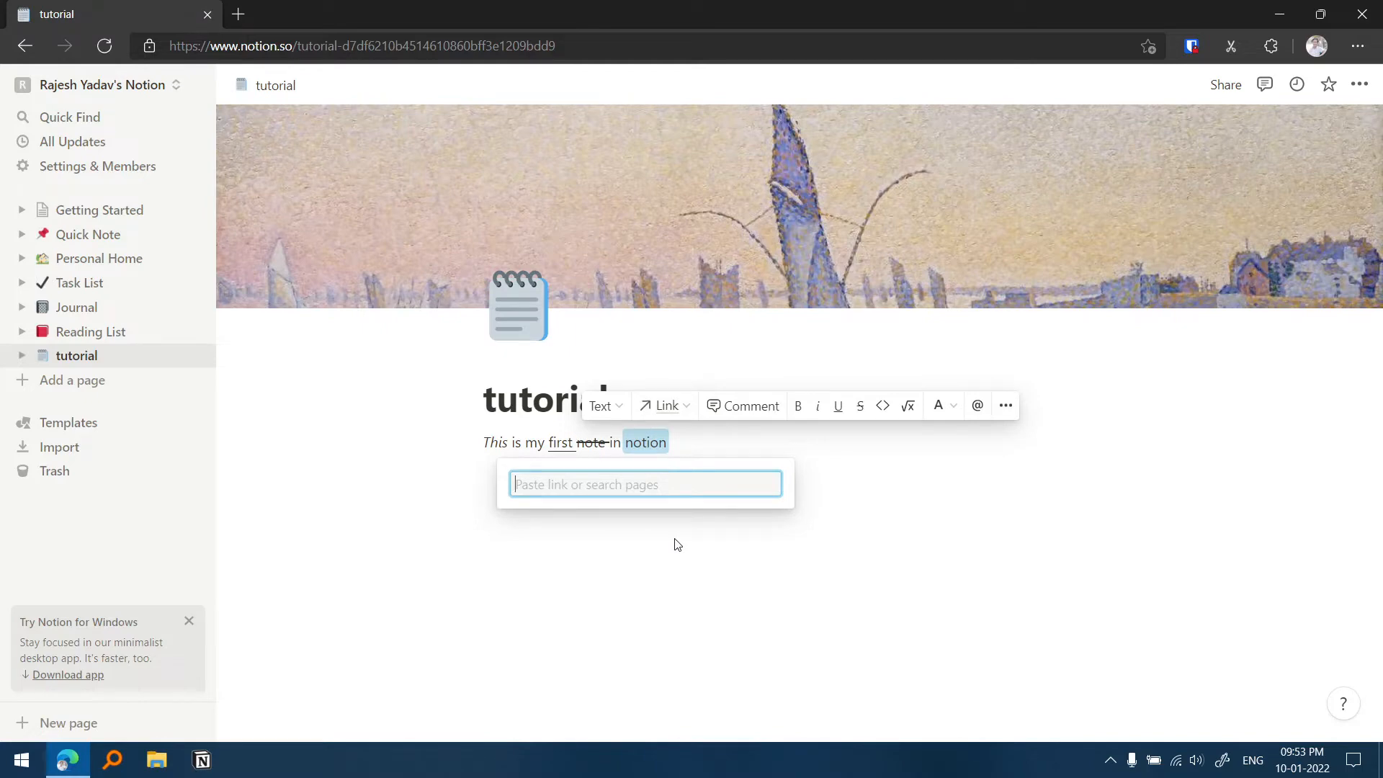
pyautogui.write('google.com')
pyautogui.click(714, 518)
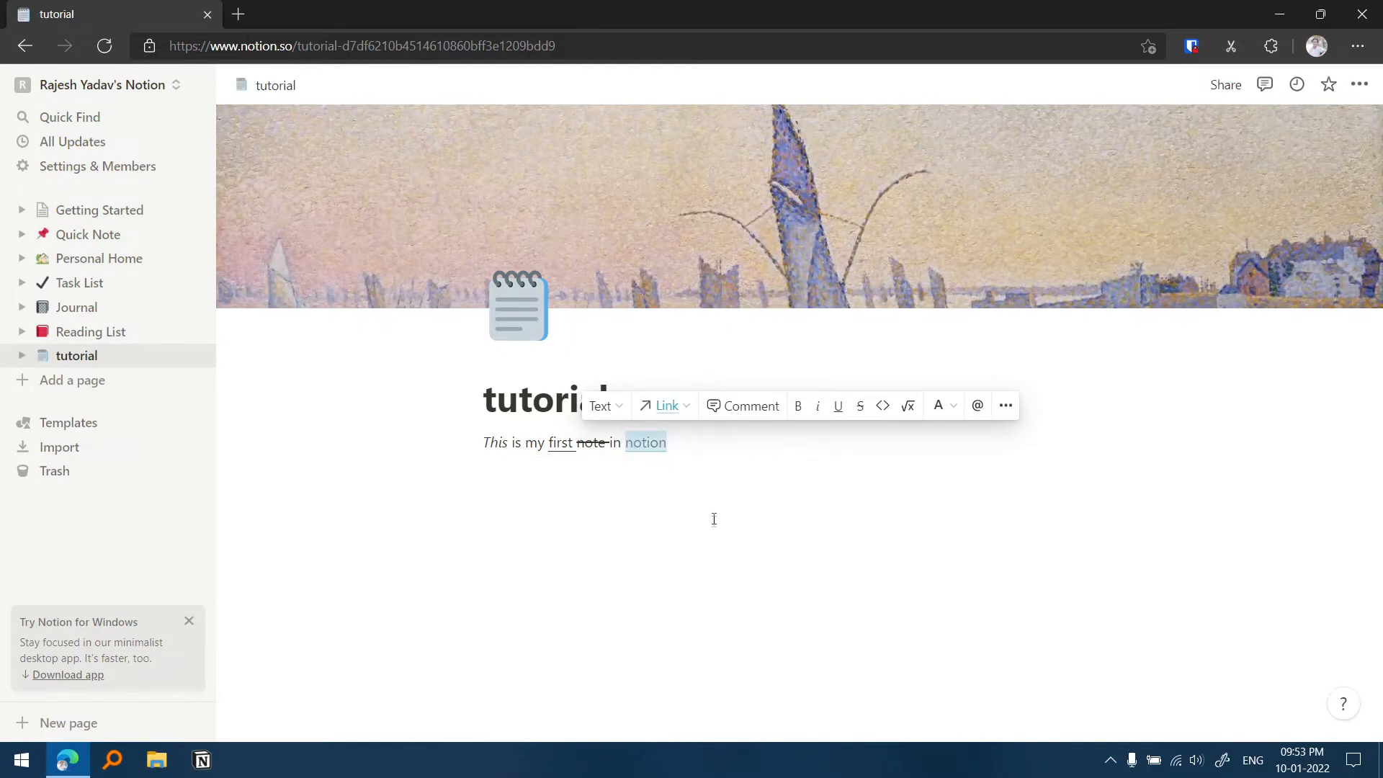
# Follow the link on "notion" to test it, and close the web page it opens.
pyautogui.click(643, 443)
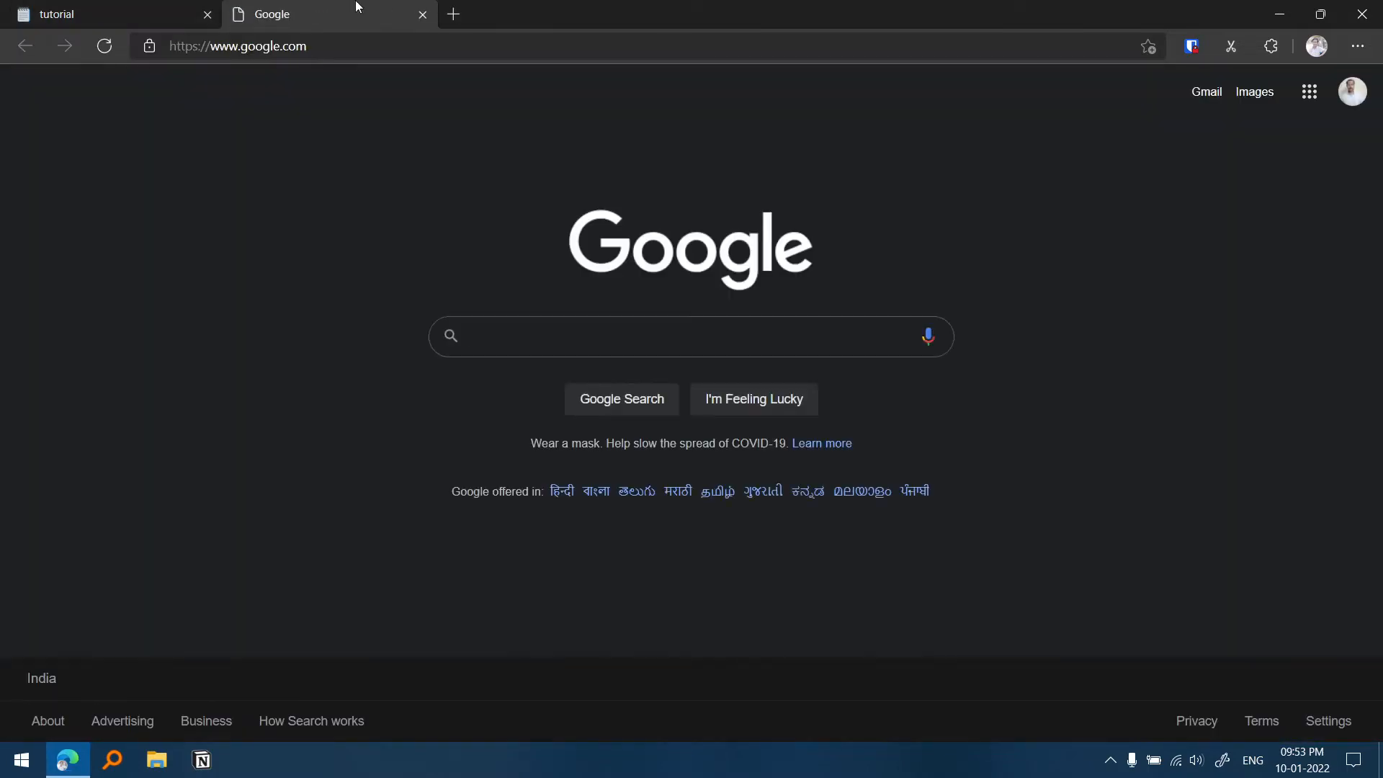
pyautogui.middleClick(356, 3)
pyautogui.click(279, 583)
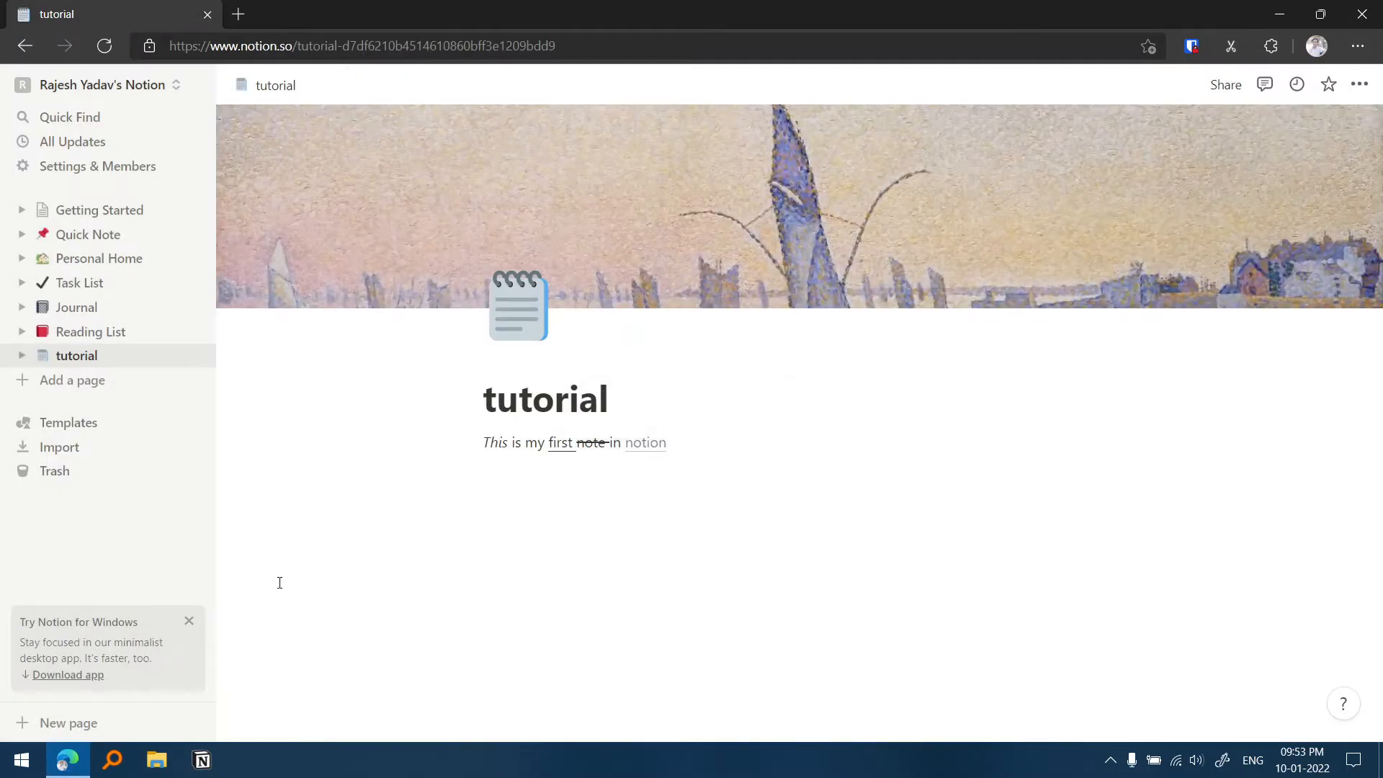
# Give the word "This" in the note line a yellow background.
pyautogui.click(773, 465)
pyautogui.click(712, 447)
pyautogui.click(598, 434)
pyautogui.doubleClick(496, 442)
pyautogui.click(808, 415)
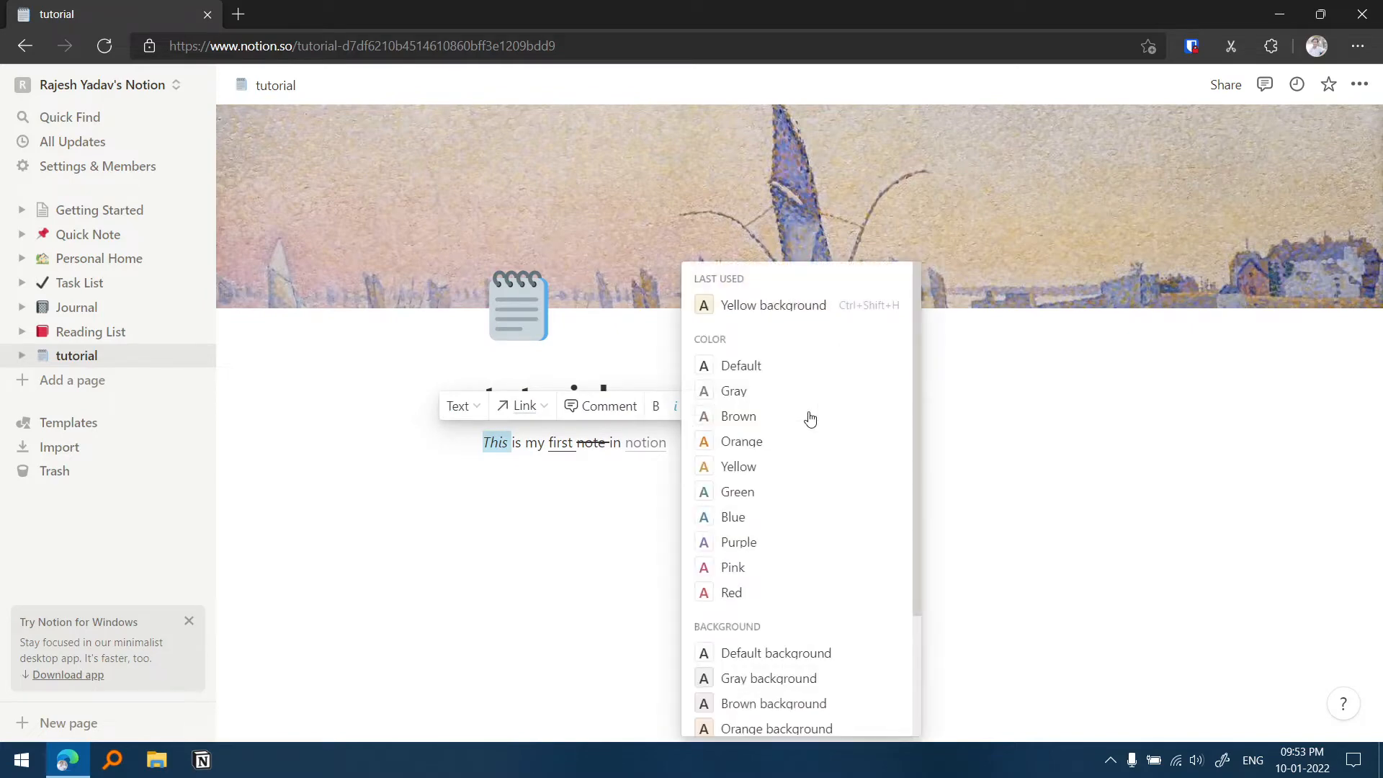
pyautogui.click(826, 299)
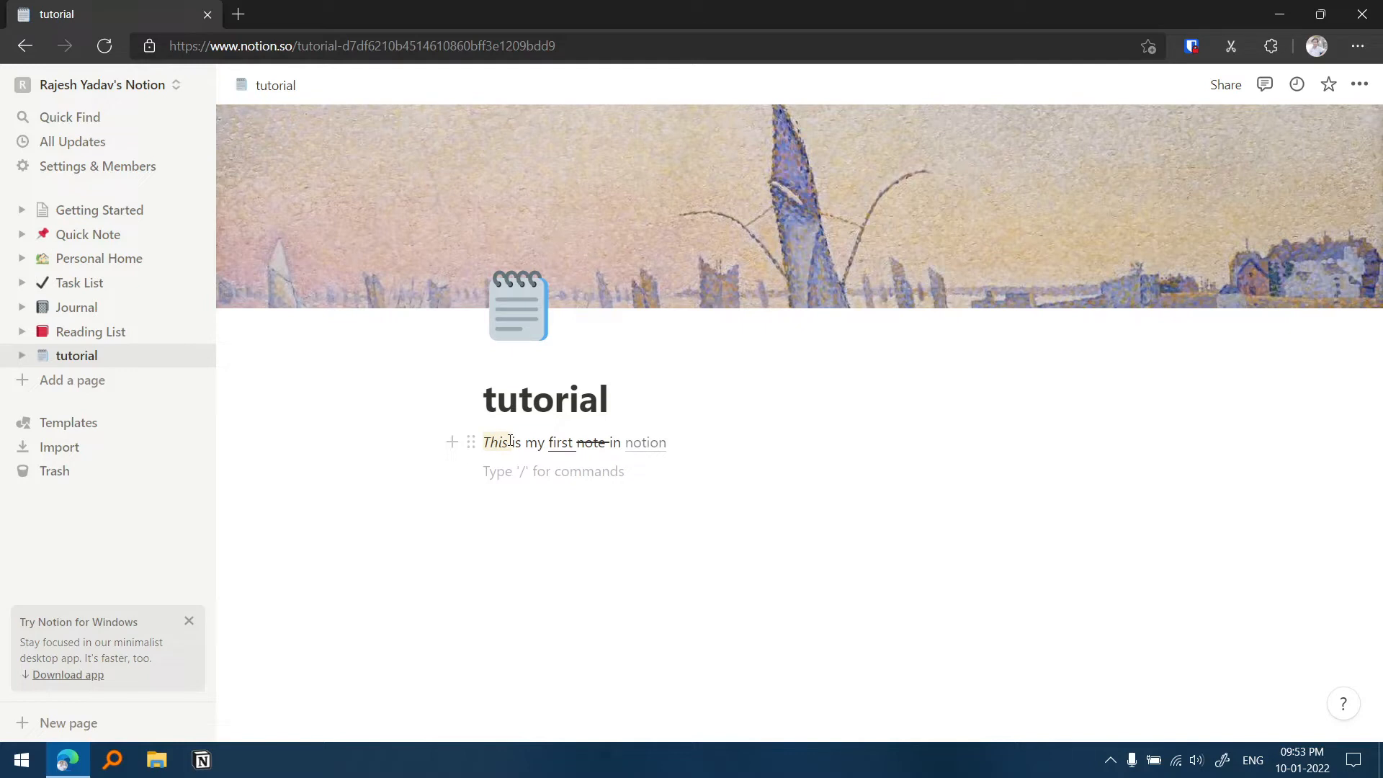
# Color the text of the whole note line orange.
pyautogui.moveTo(510, 441); pyautogui.dragTo(538, 442)
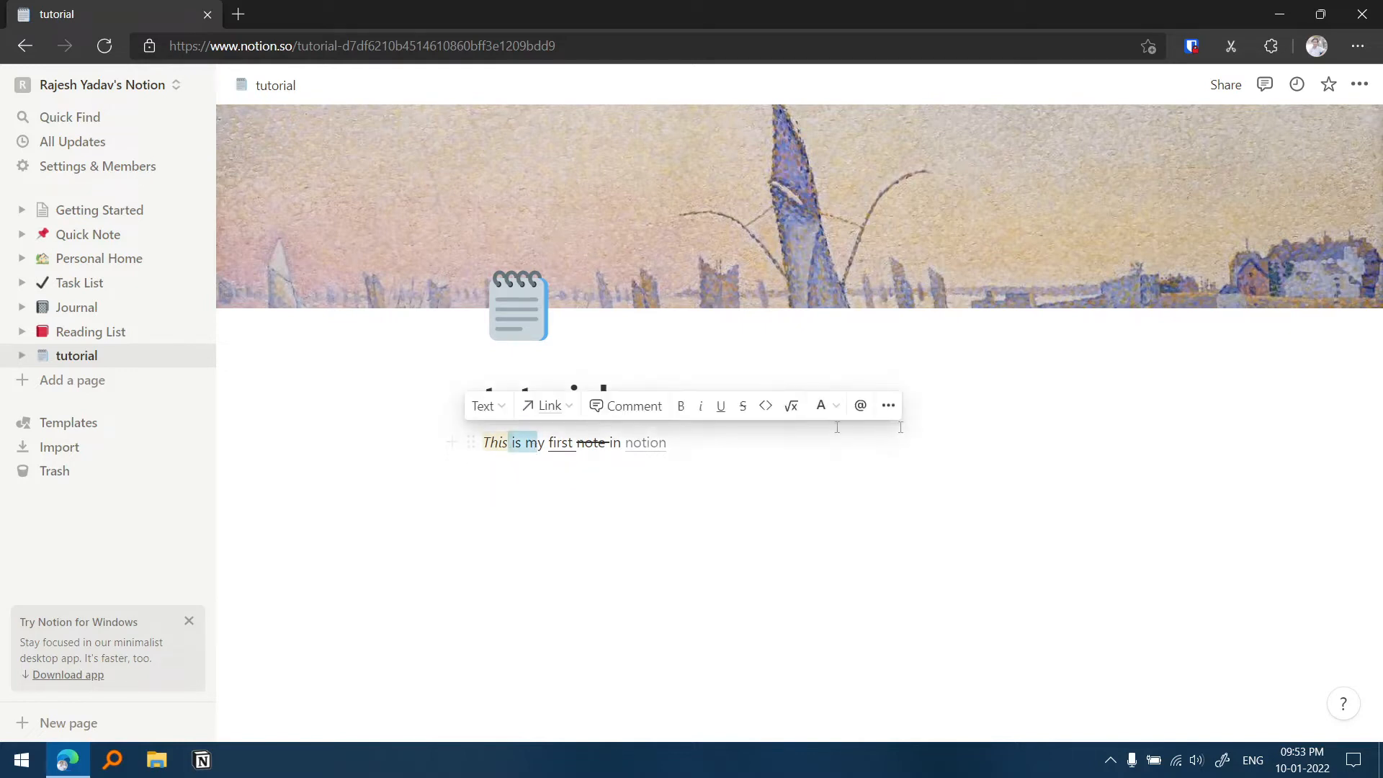
pyautogui.click(888, 405)
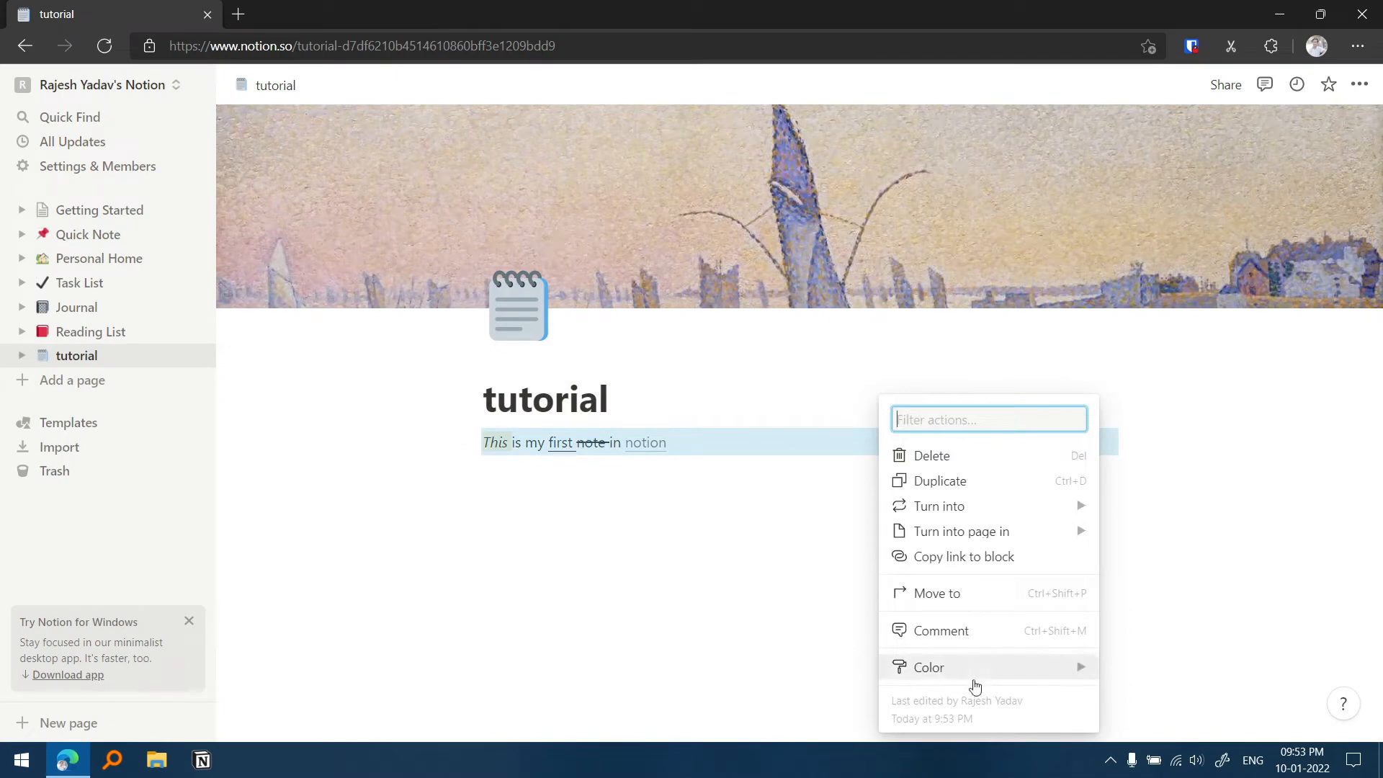
pyautogui.moveTo(973, 677)
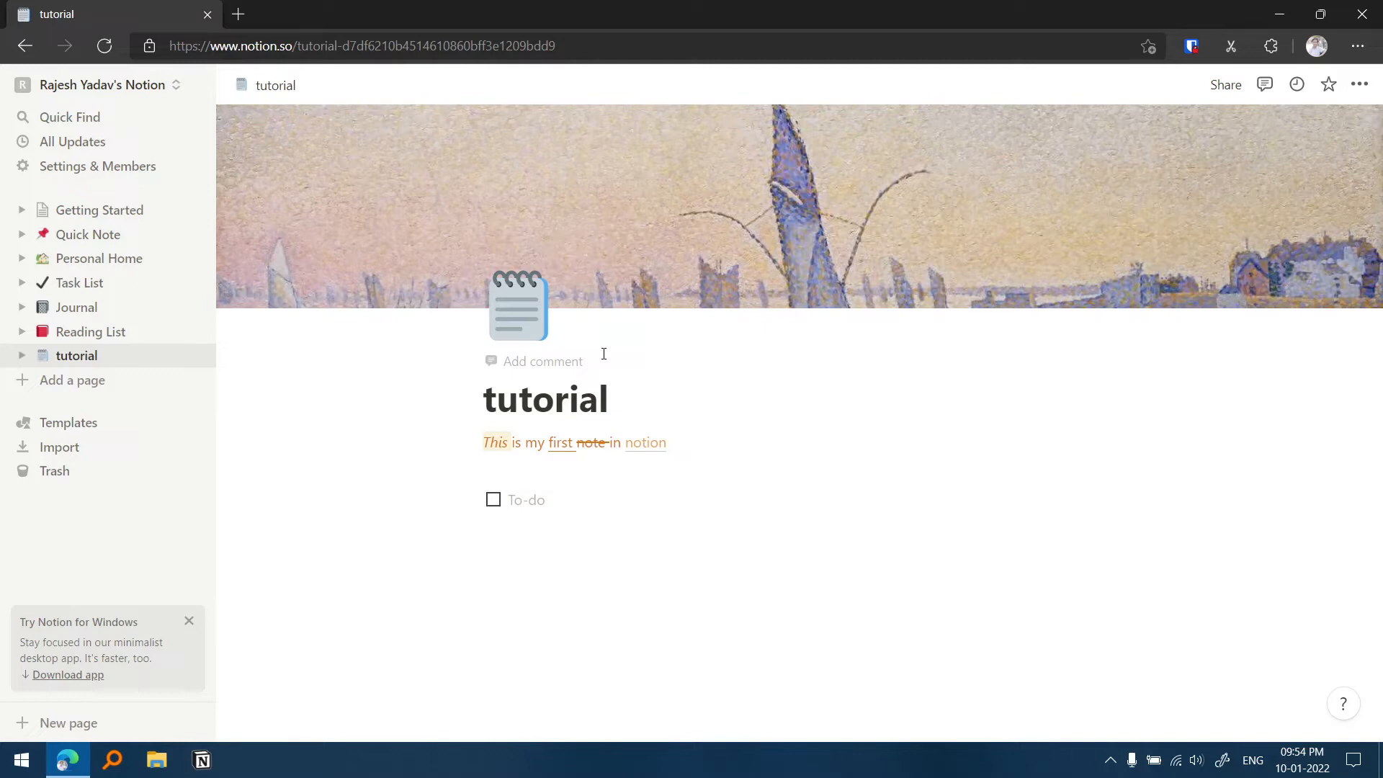
# Fill the to-do list below the note line with the items "butter", "bread" and "jam".
pyautogui.write('butter')
pyautogui.press('Return')
pyautogui.write('bread')
pyautogui.press('Return')
pyautogui.write('jam')
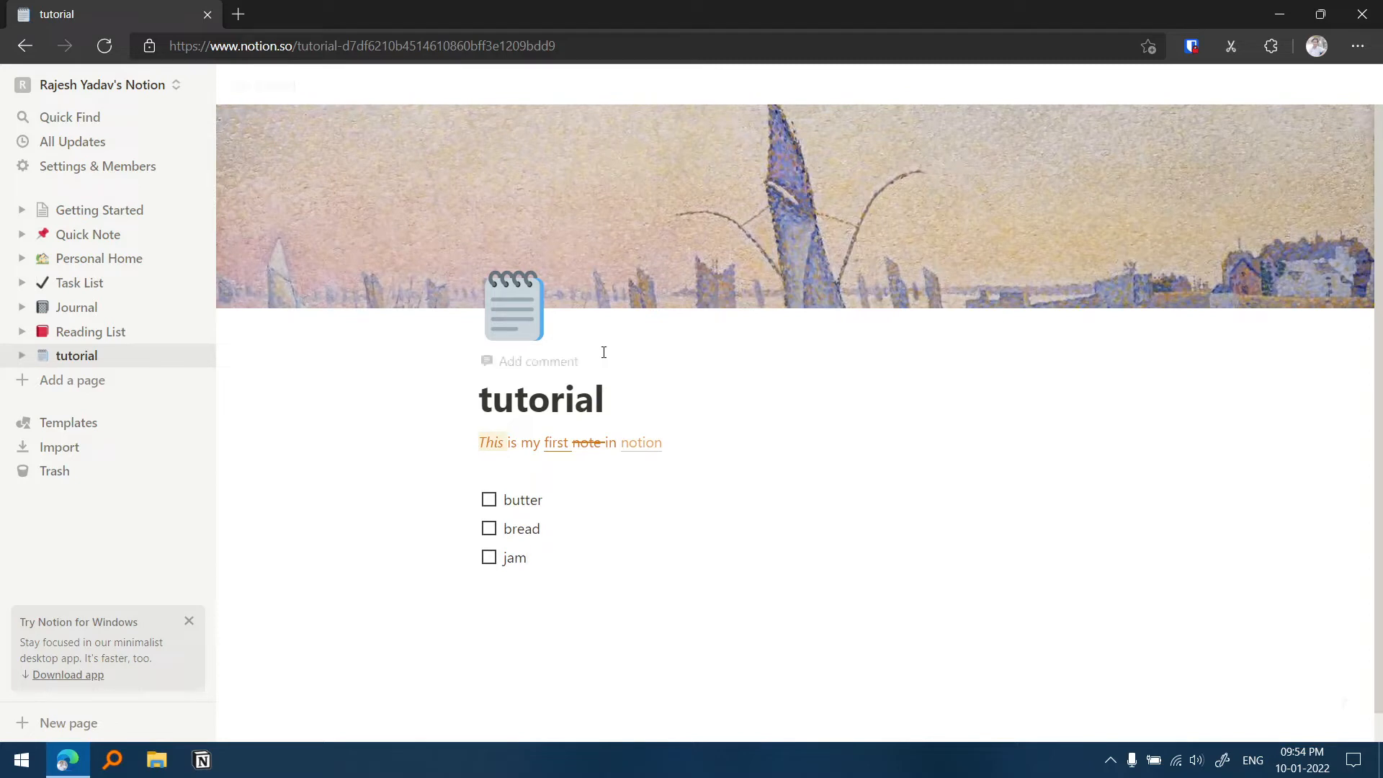
# Mark the to-do items "butter" and "bread" as done.
pyautogui.click(489, 504)
pyautogui.click(489, 528)
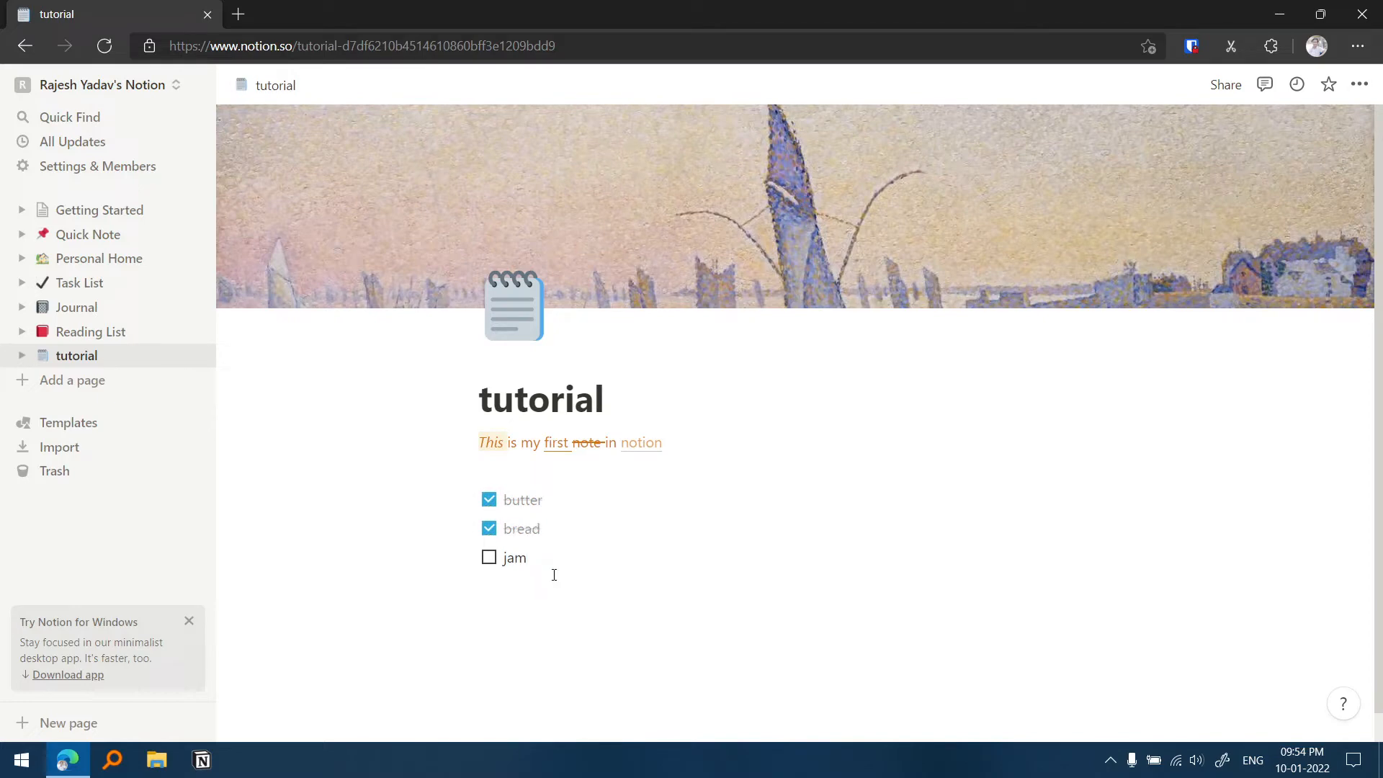
pyautogui.click(554, 574)
# Add two Heading 1 blocks below the to-do list reading "Basic Features" and "Advance Features".
pyautogui.click(448, 614)
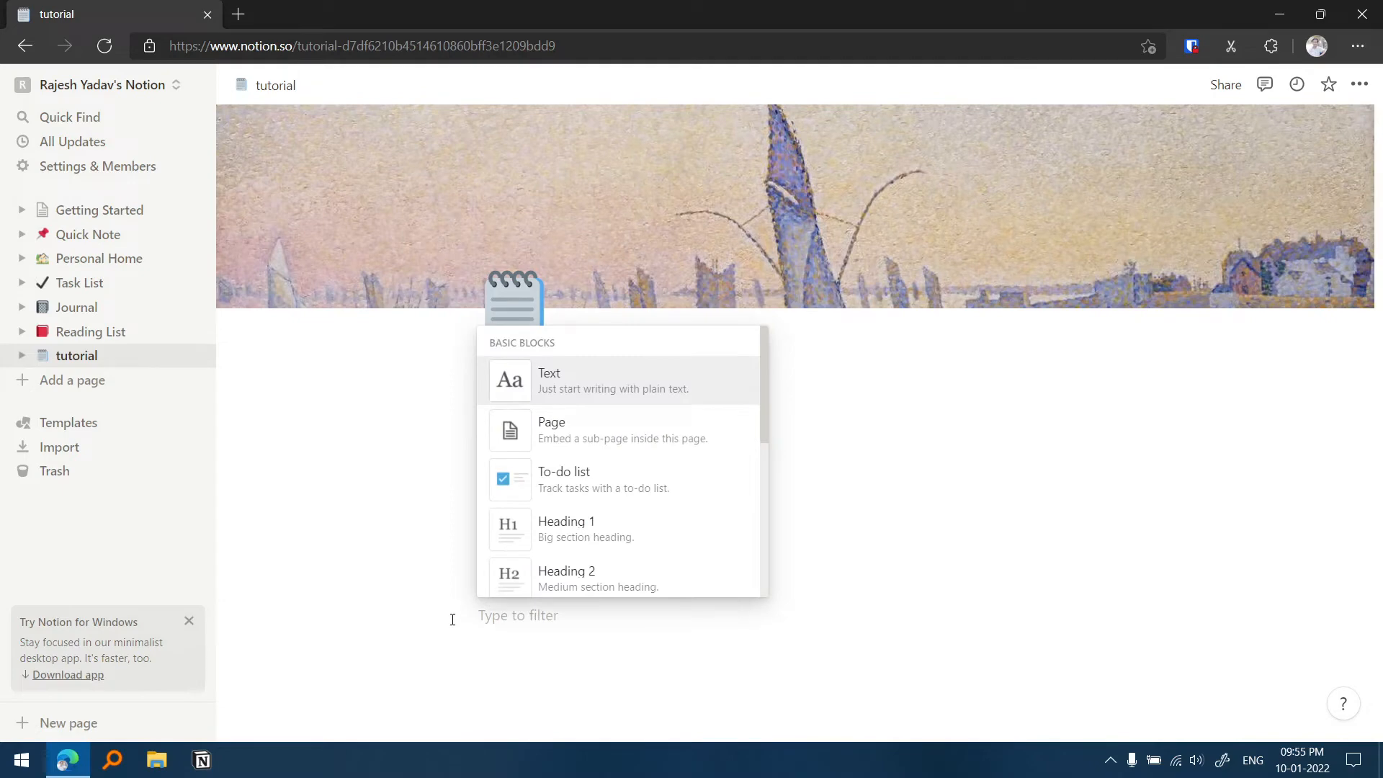
pyautogui.scroll(-1, 603, 504)
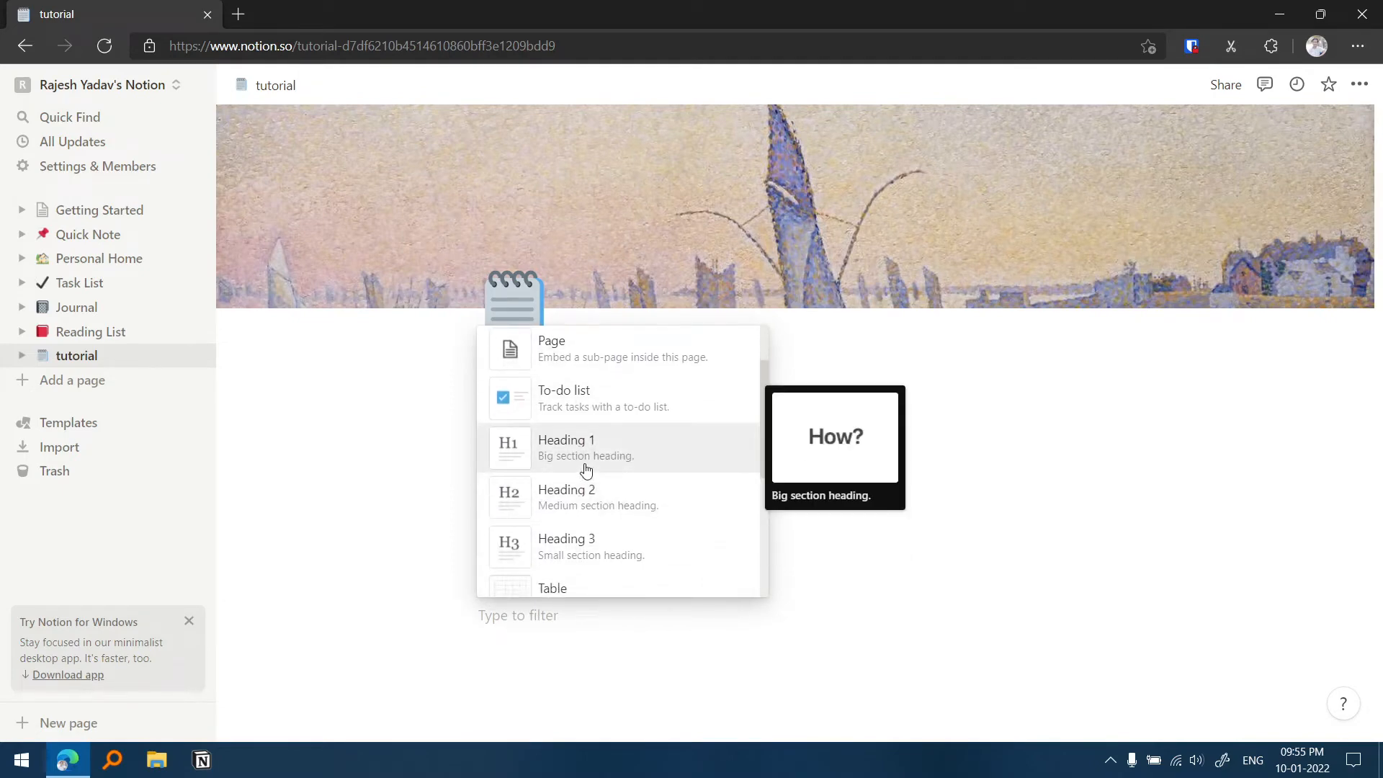
pyautogui.click(583, 469)
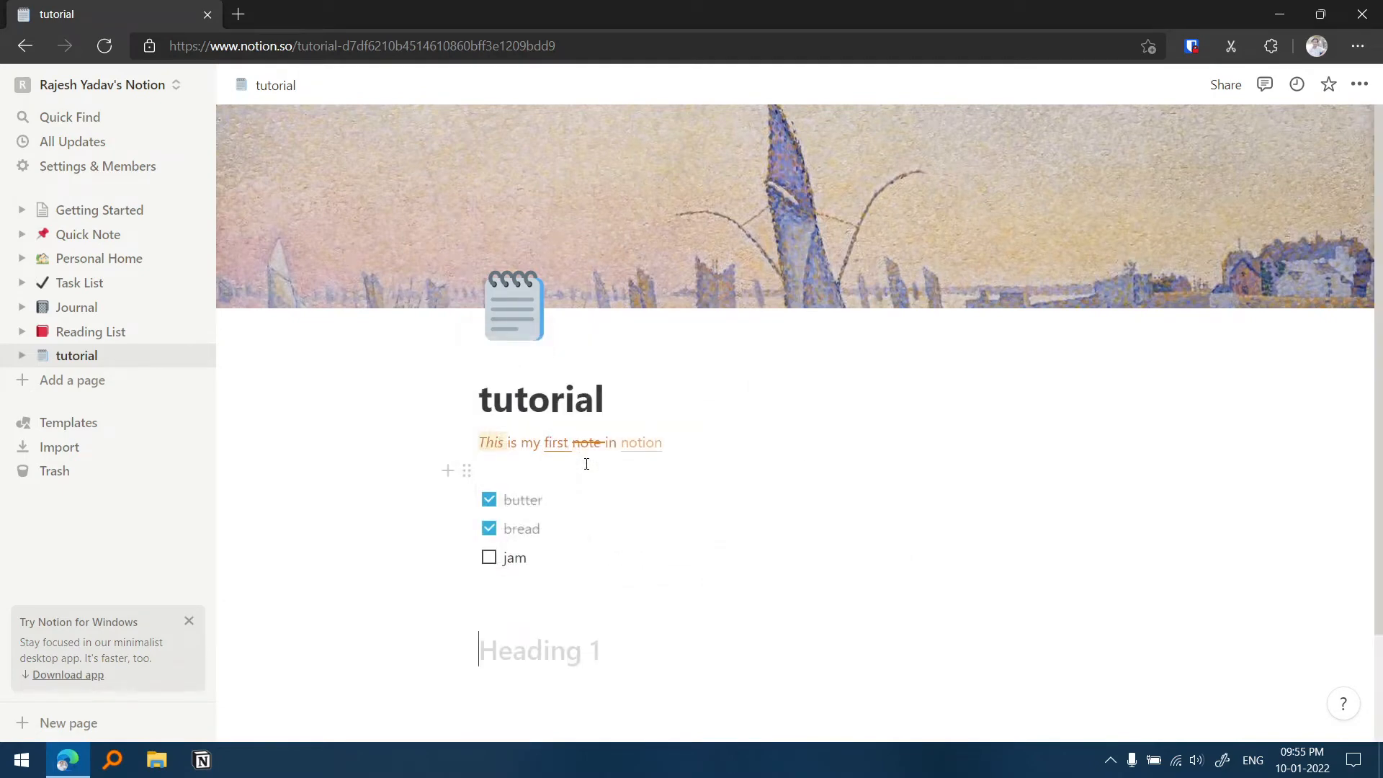
pyautogui.scroll(-2, 586, 465)
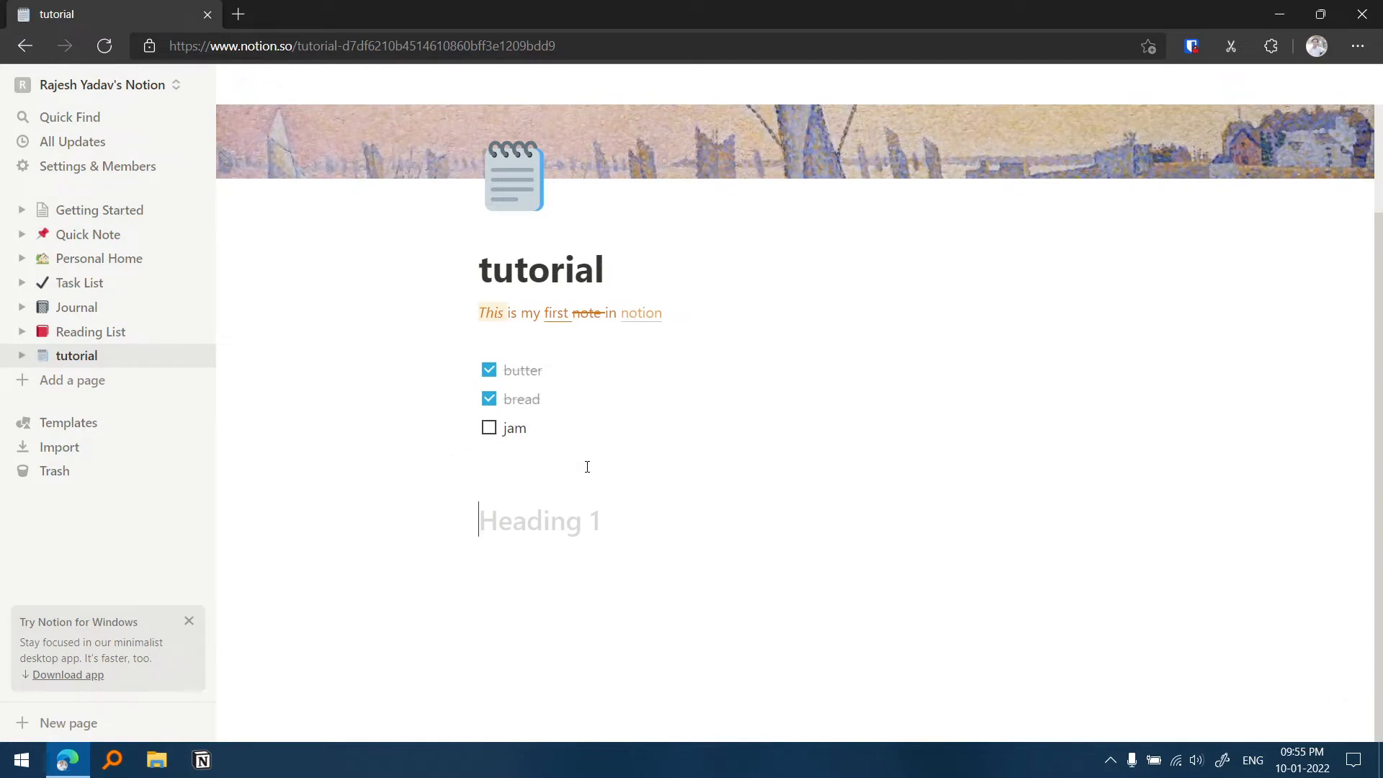
pyautogui.write('Basic Features')
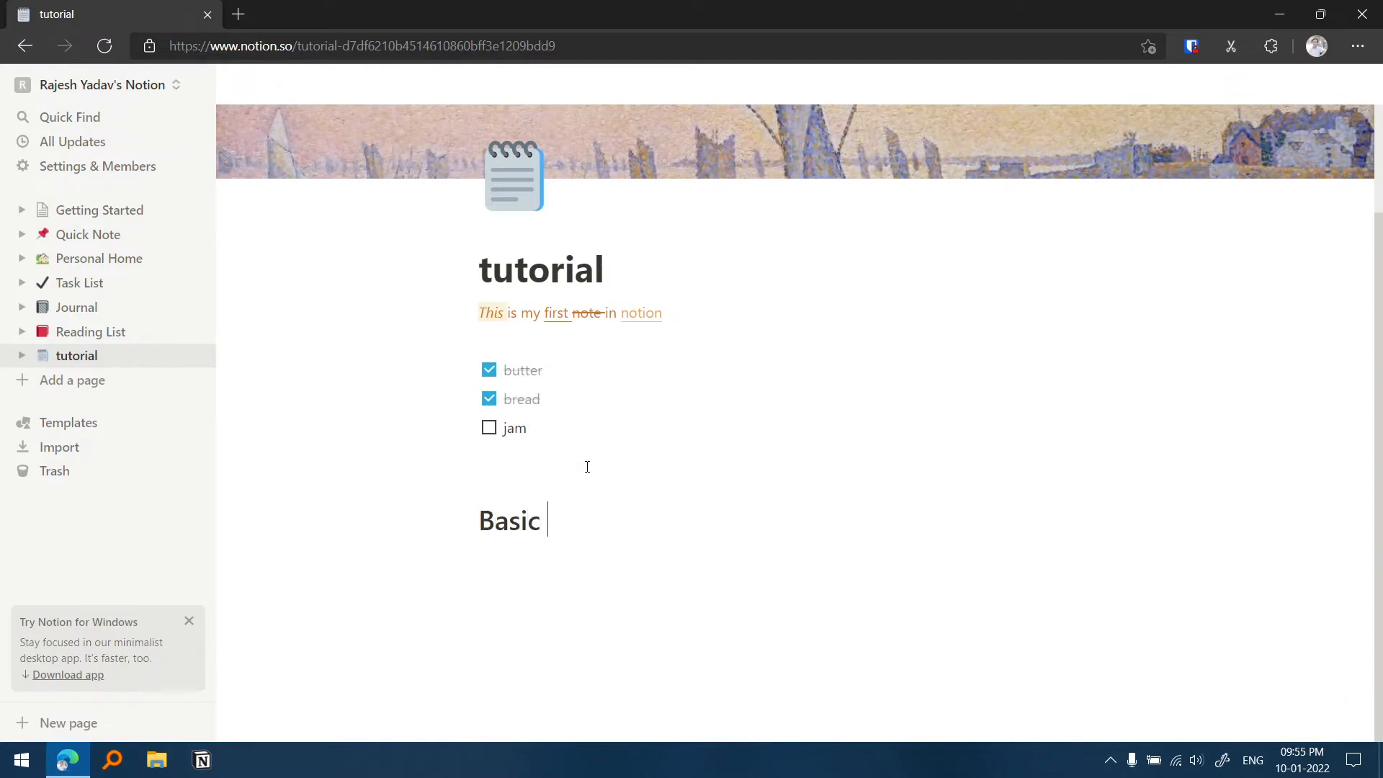
pyautogui.press('Return')
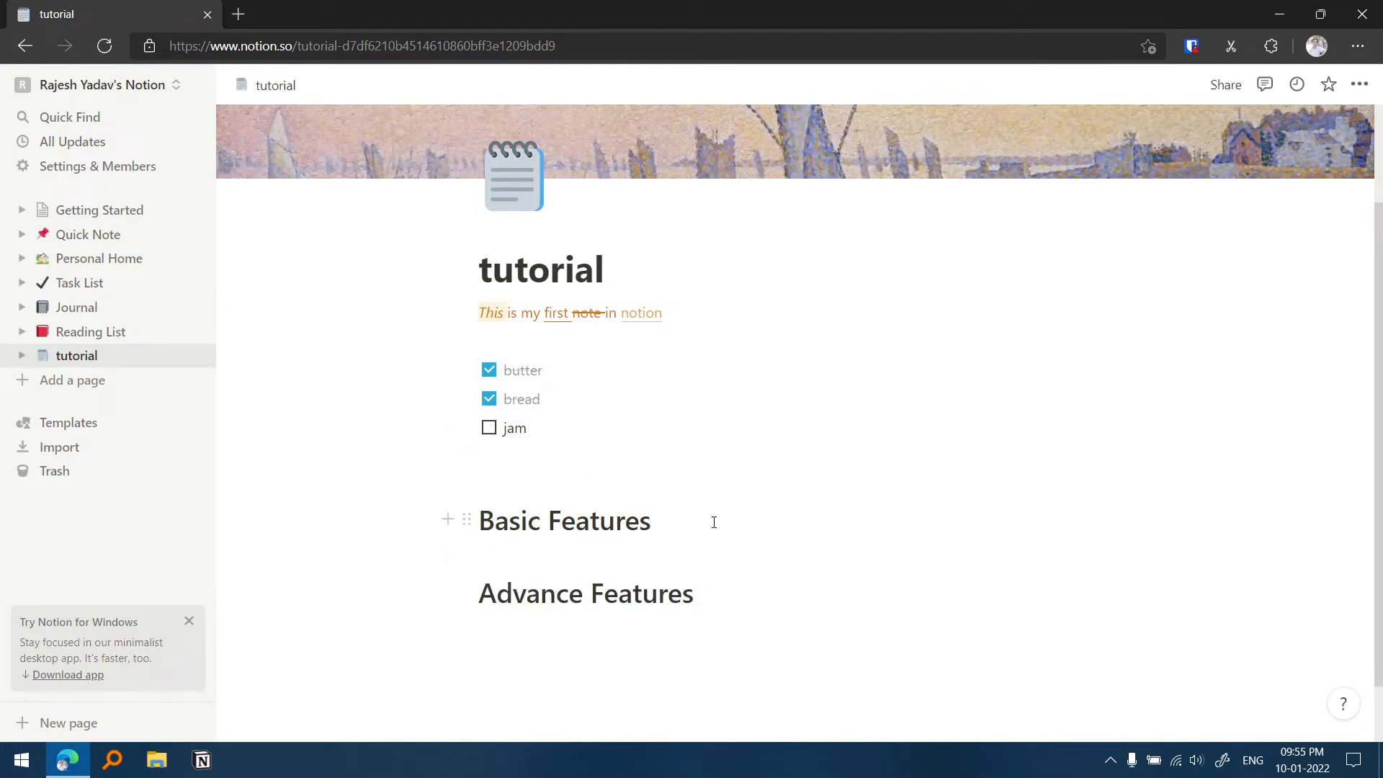
# Make room below the "Basic Features" heading and insert a simple table there.
pyautogui.press('Return')
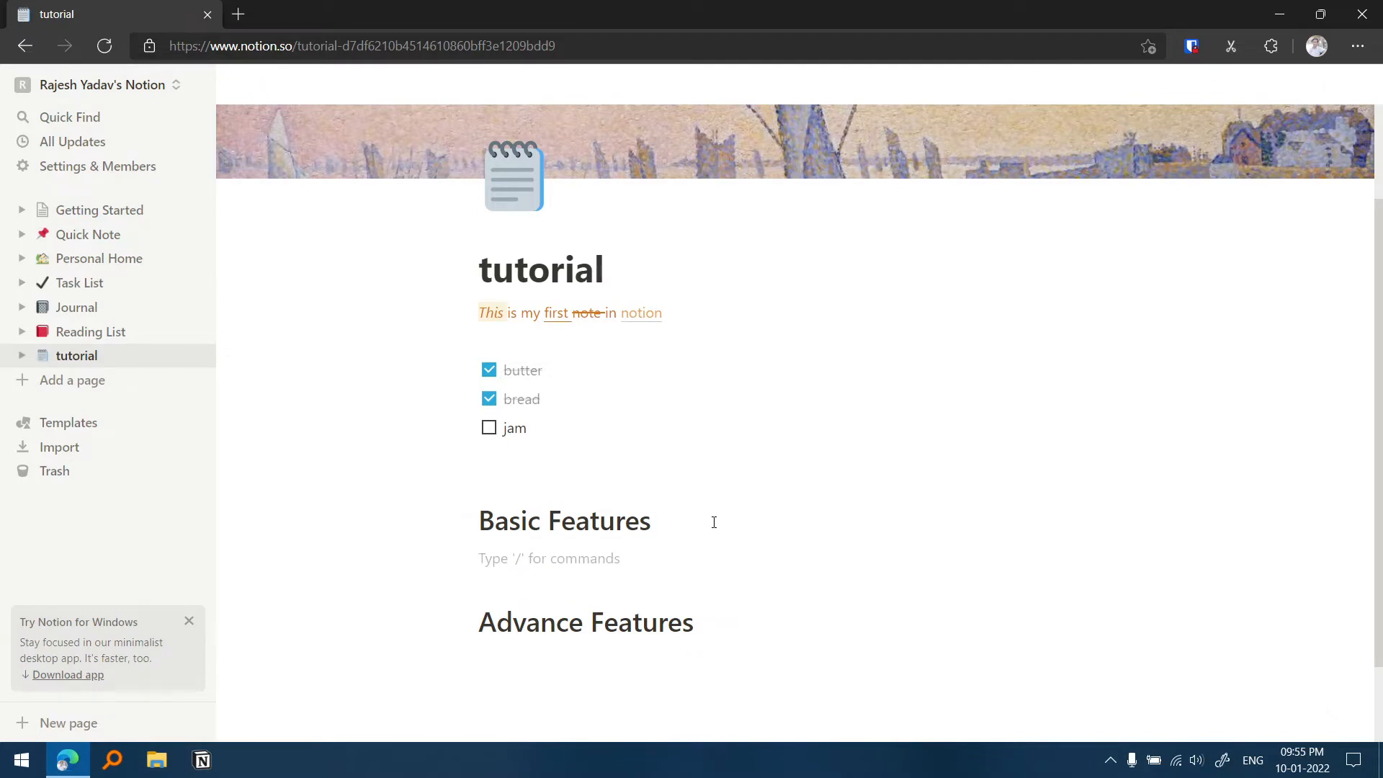
pyautogui.scroll(-1, 714, 522)
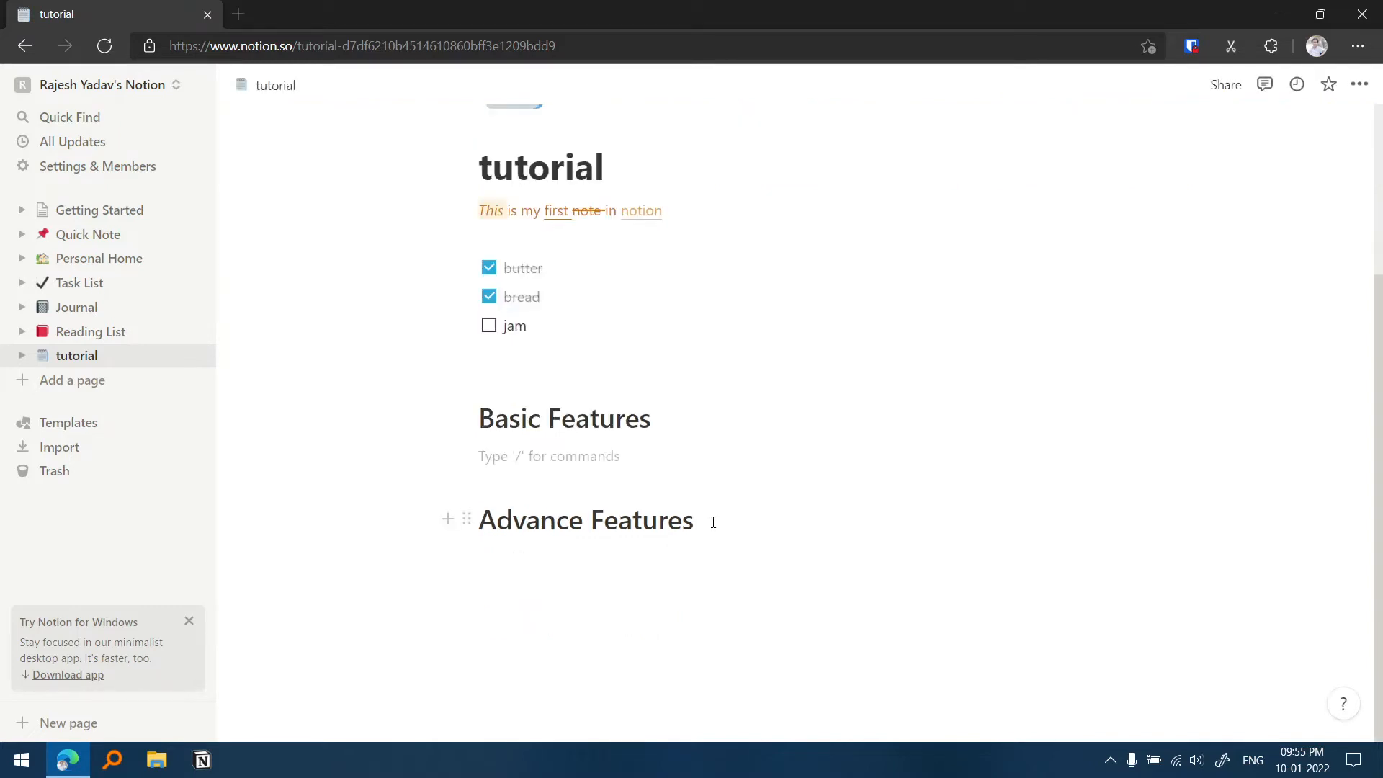
pyautogui.press('Return')
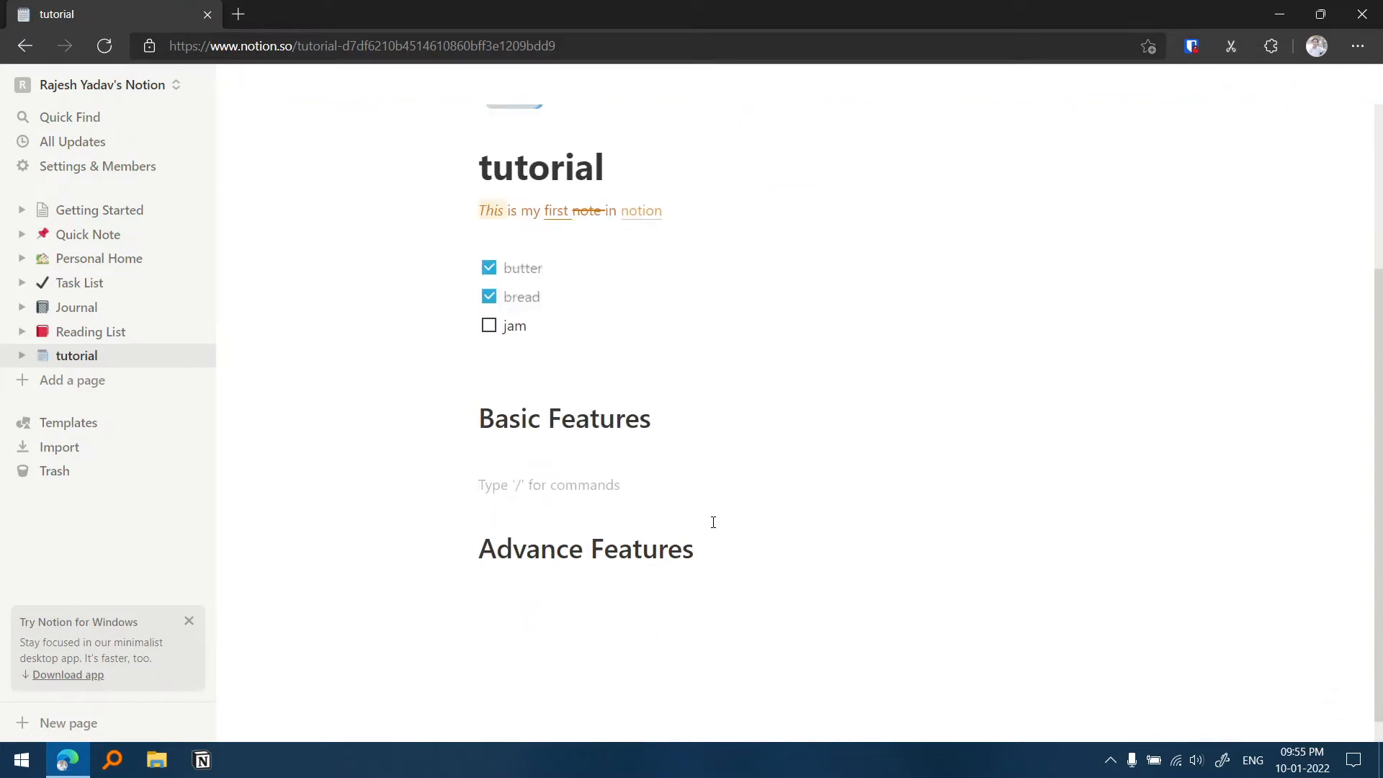
pyautogui.click(448, 484)
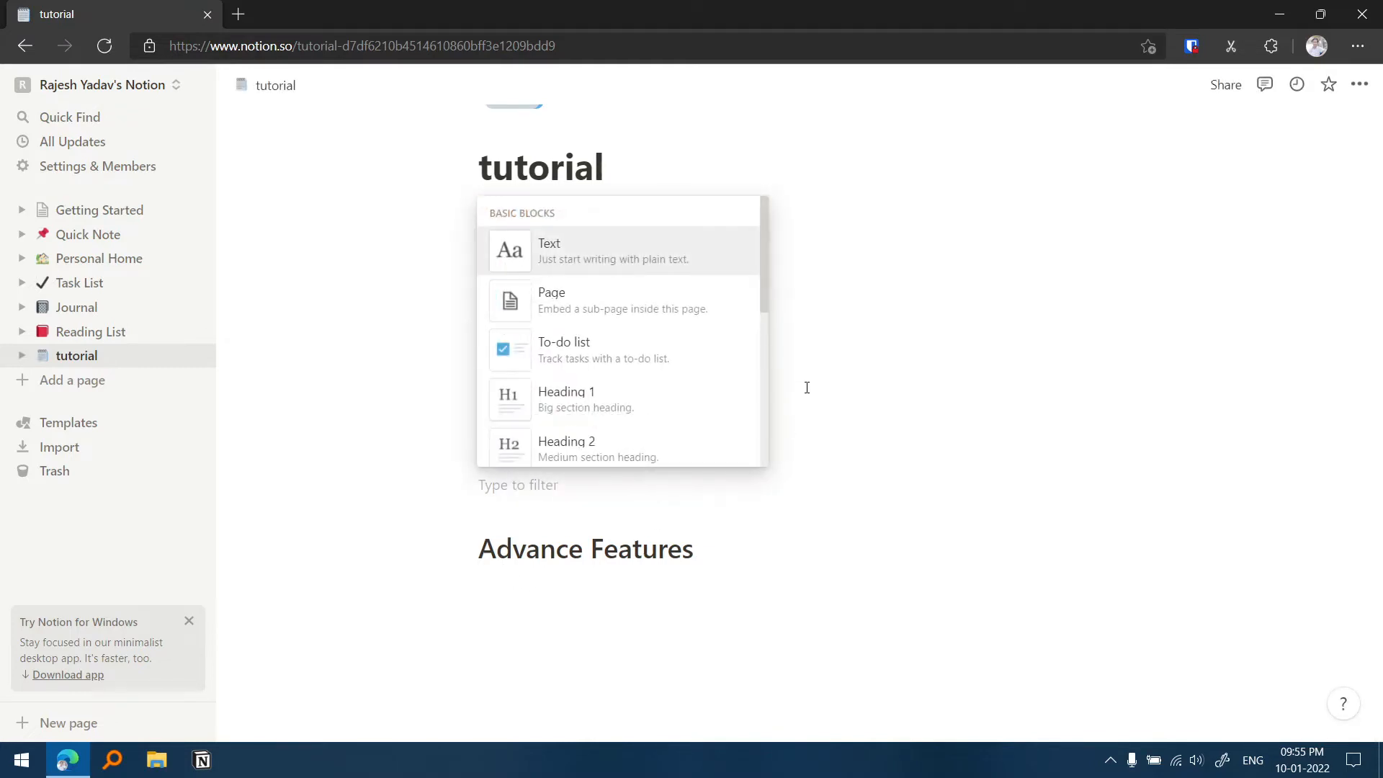
pyautogui.scroll(-3, 663, 352)
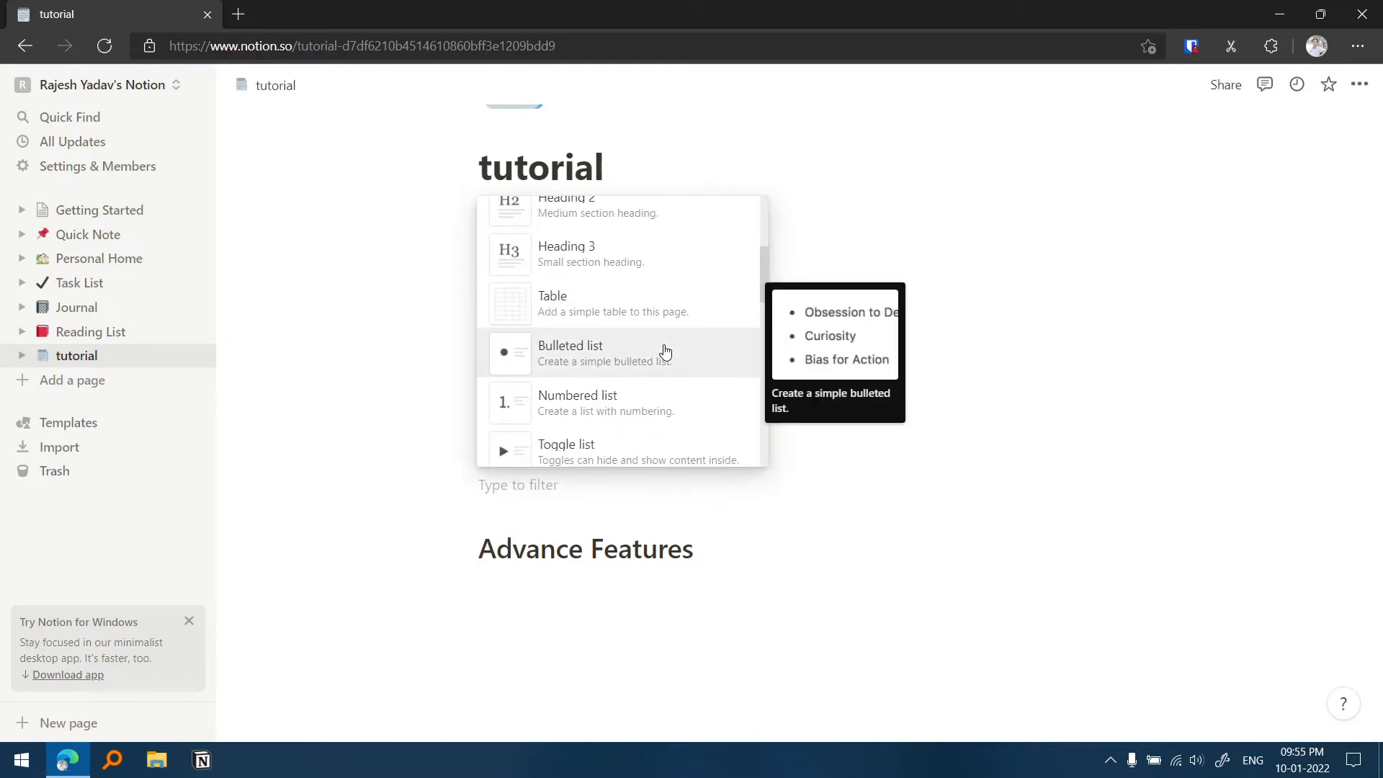
pyautogui.click(660, 308)
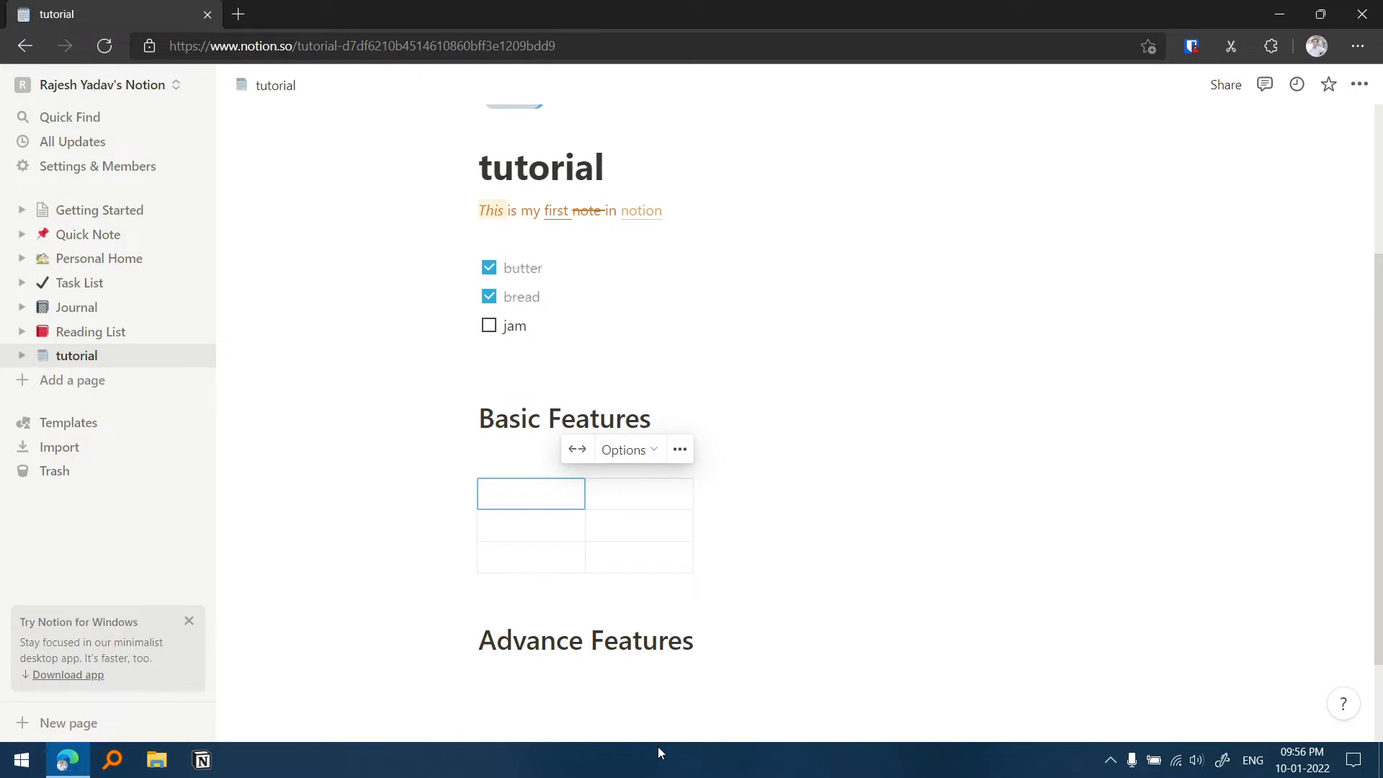
# Enter "Product" and "Cost" in the first row of the table.
pyautogui.write('Product')
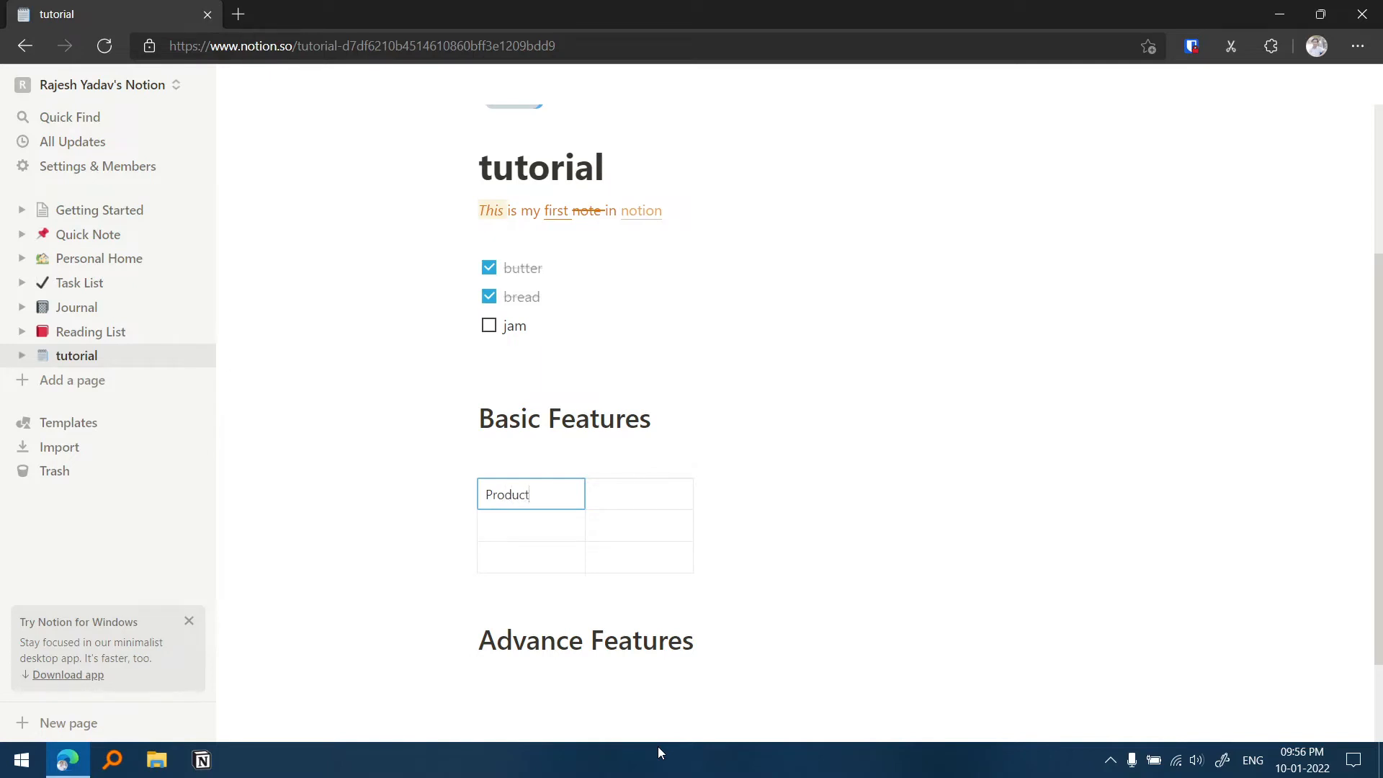
pyautogui.press('Tab')
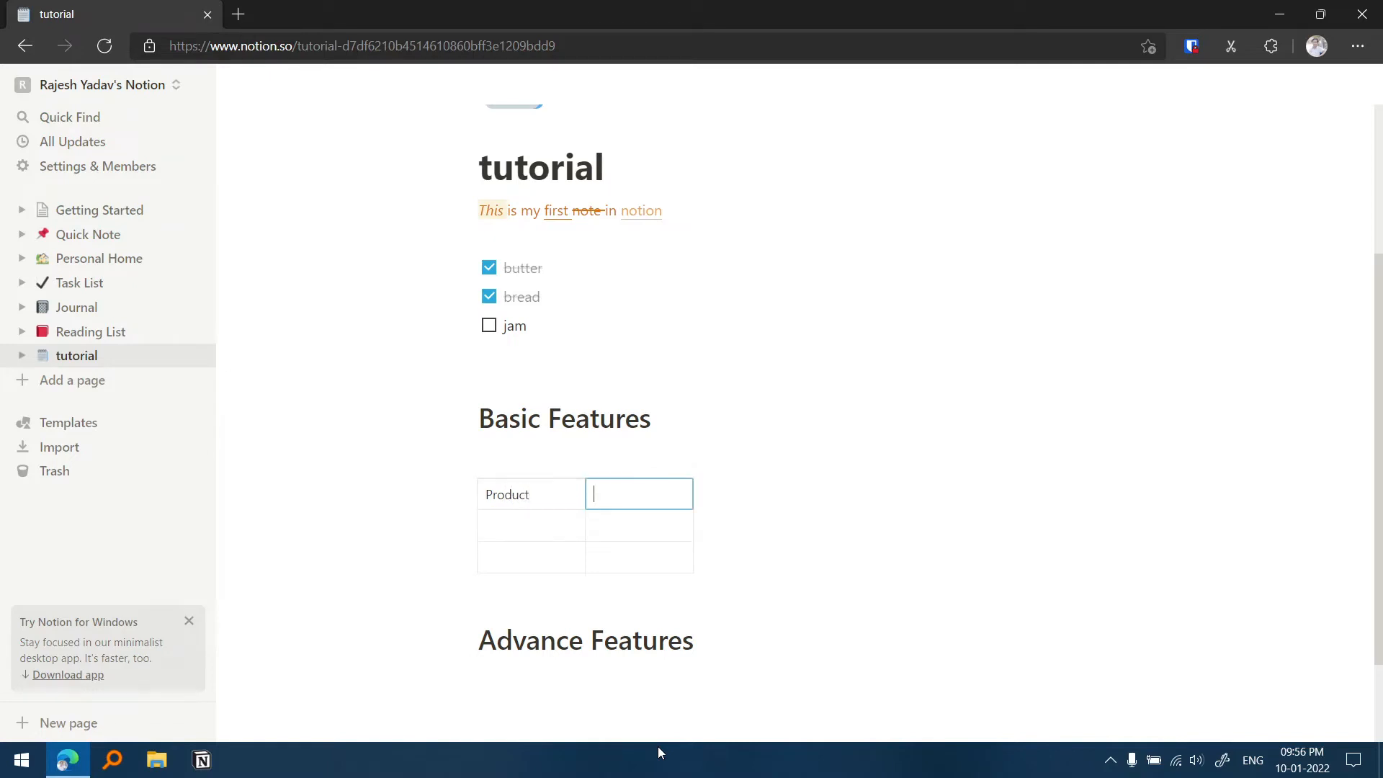
pyautogui.write('Cost')
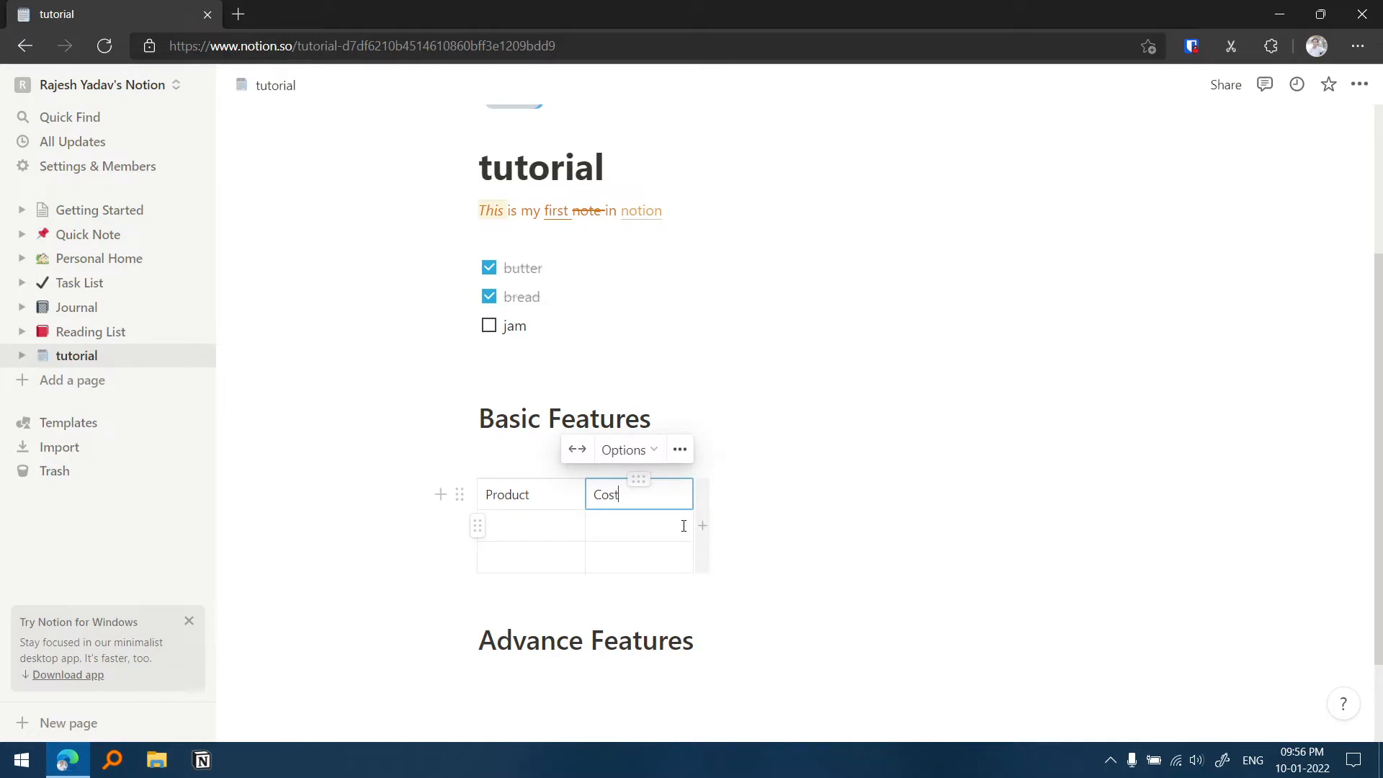
# Add a third column to the table and enter "Discount" in its first row.
pyautogui.click(701, 525)
pyautogui.click(737, 500)
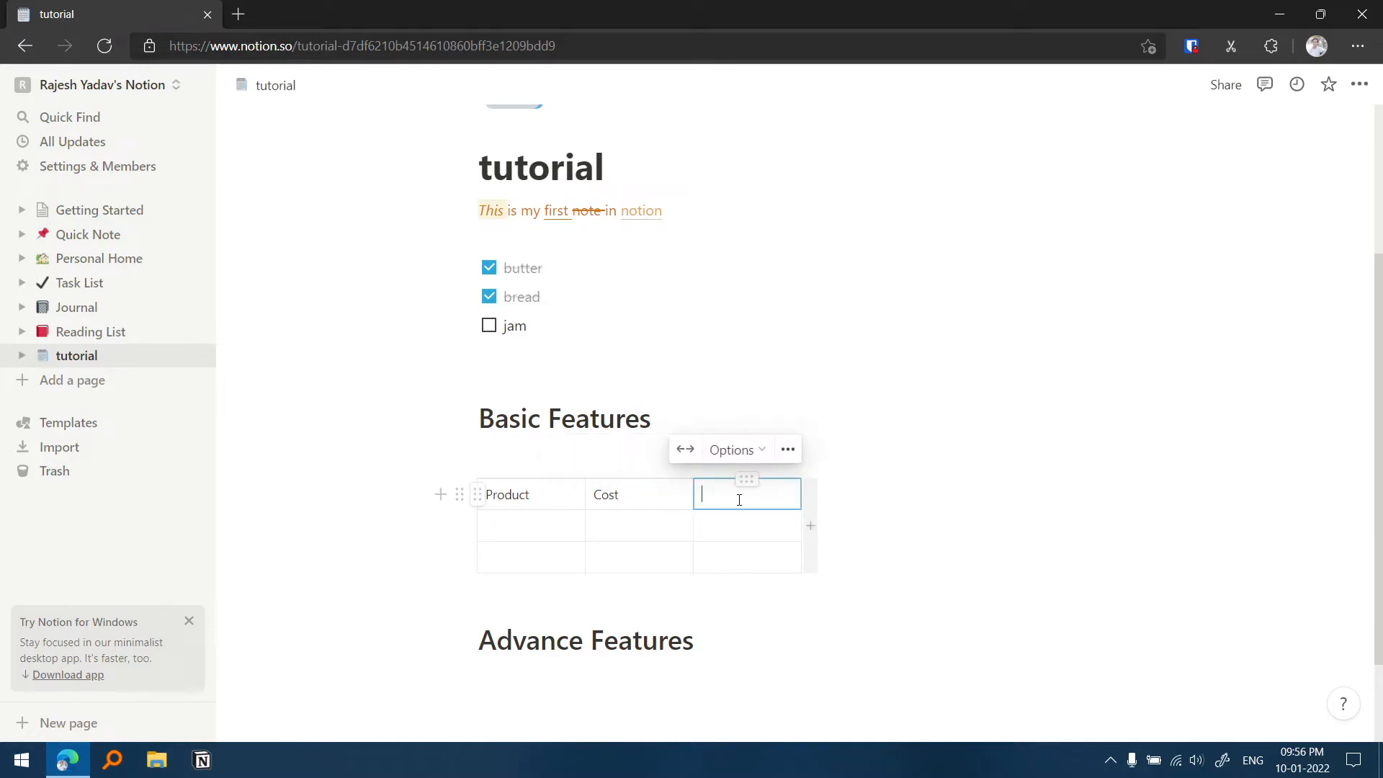
pyautogui.write('Disc')
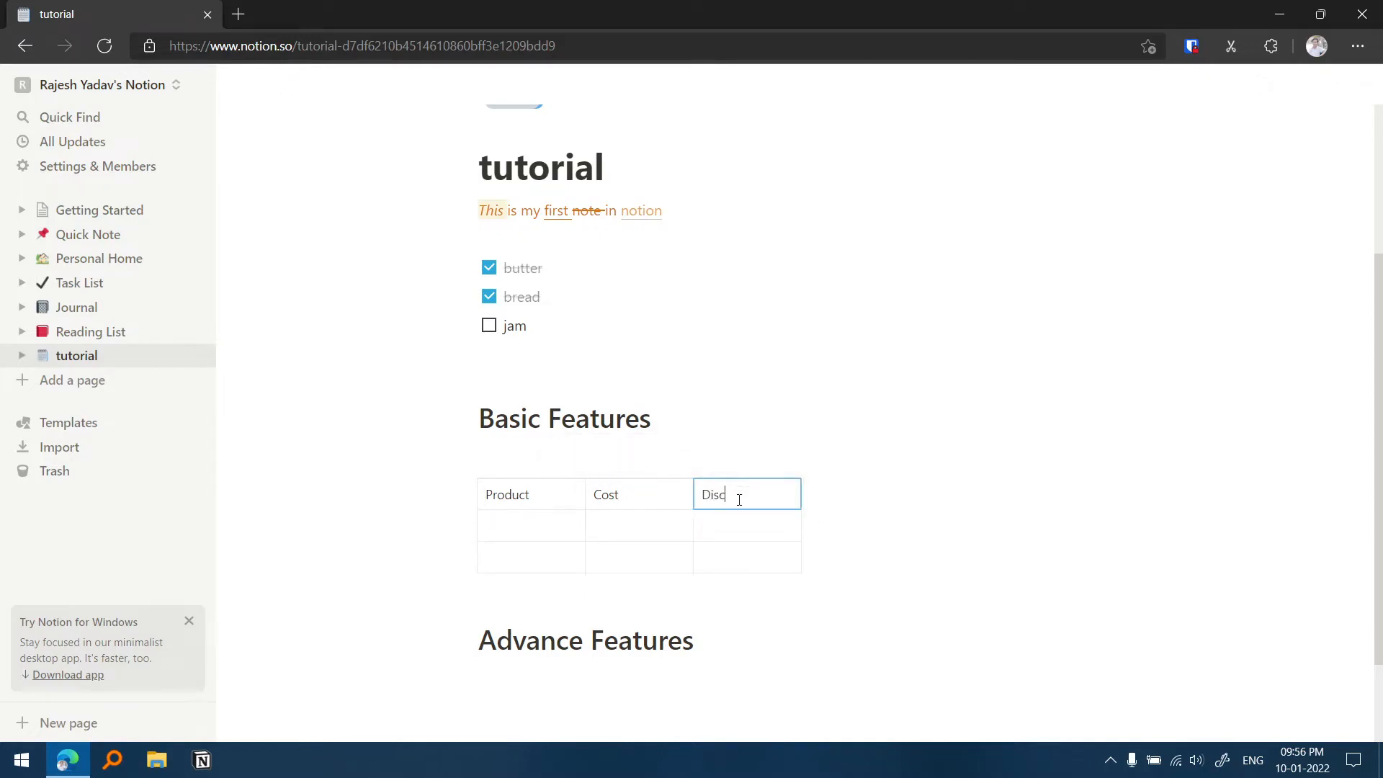
pyautogui.write('ount')
pyautogui.click(548, 540)
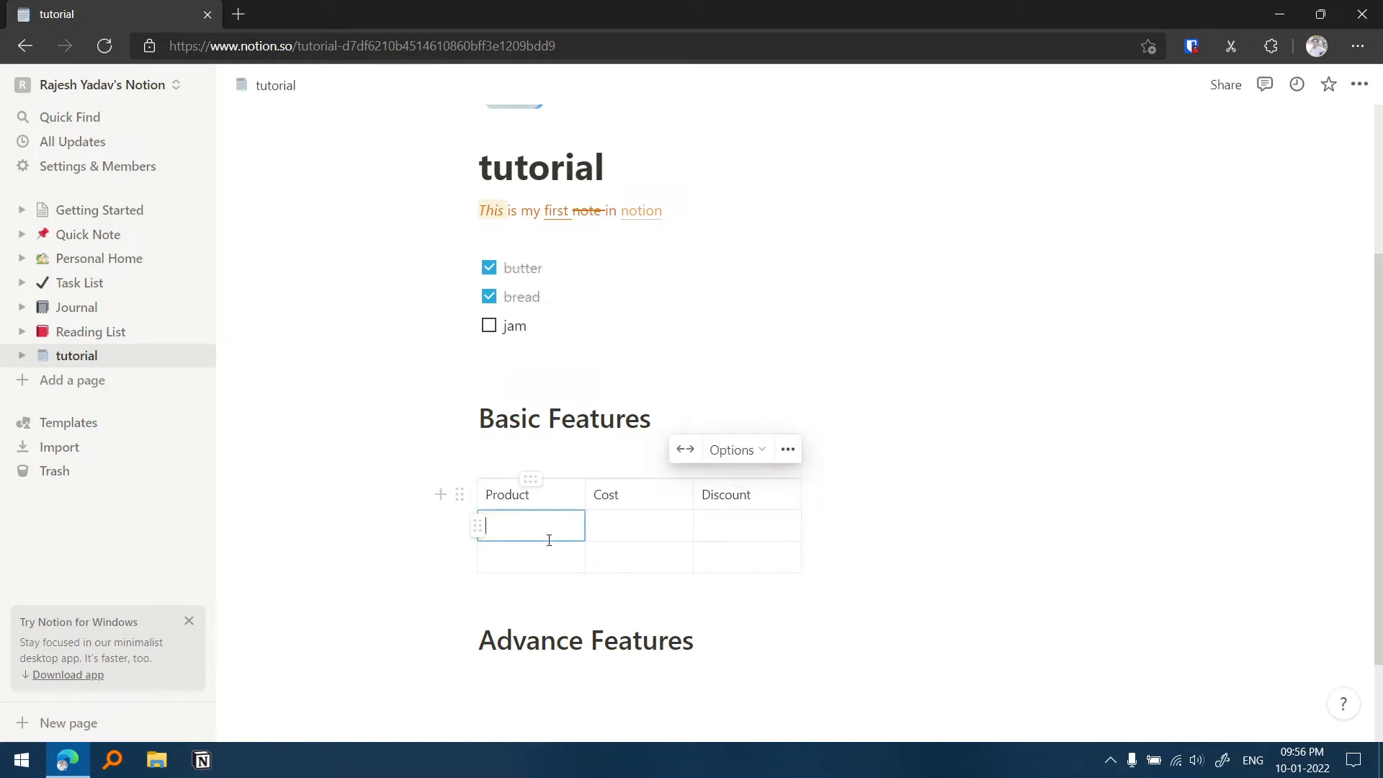
# Fill the table's second row with "Jam", "50" and "1" under Product, Cost and Discount.
pyautogui.write('j')
pyautogui.press('BackSpace')
pyautogui.write('Jam')
pyautogui.press('Tab')
pyautogui.write('50')
pyautogui.press('Tab')
pyautogui.write('1')
# Enter "Butter" as the product in the table's third row, leaving its cost and discount cells empty.
pyautogui.press('Return')
pyautogui.hotkey('shift', 'Tab')
pyautogui.hotkey('shift', 'Tab')
pyautogui.write('Butter')
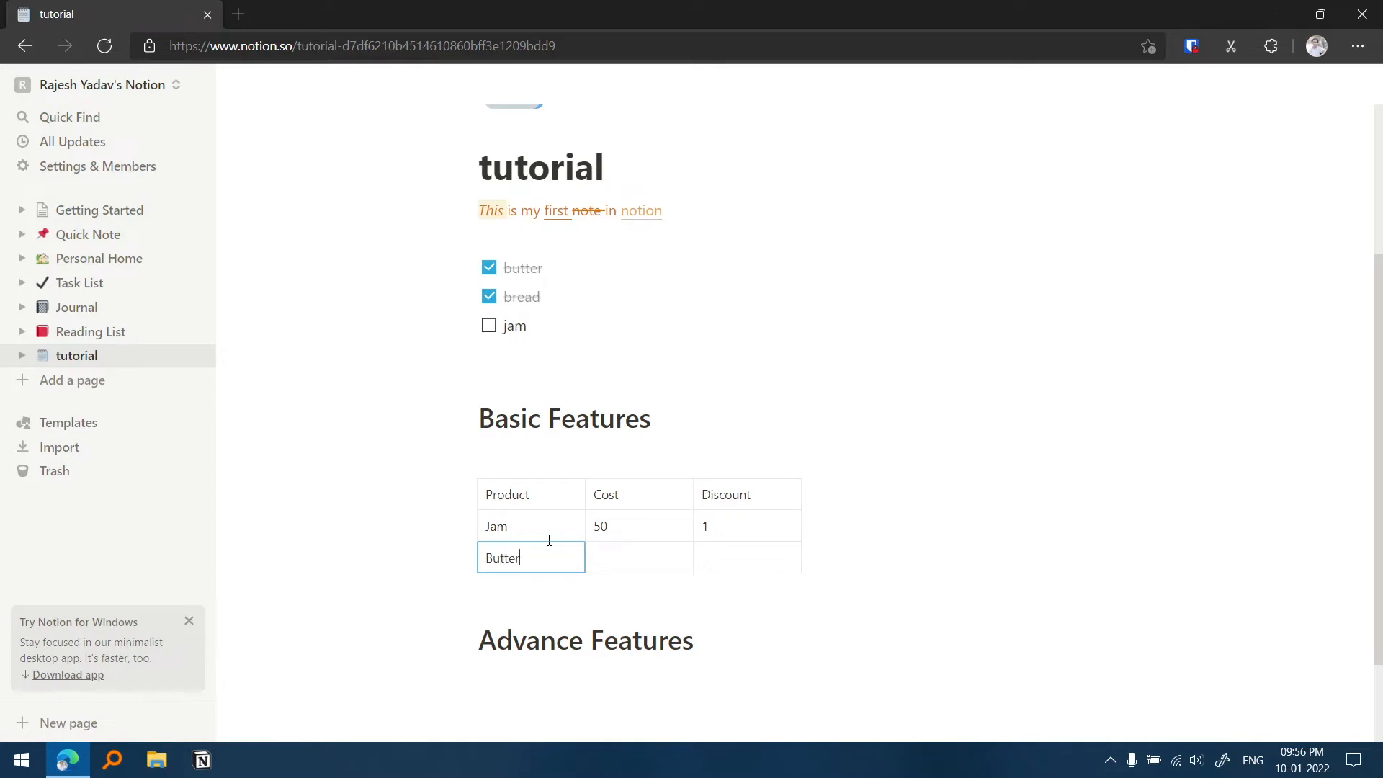
pyautogui.press('Tab')
pyautogui.press('Tab')
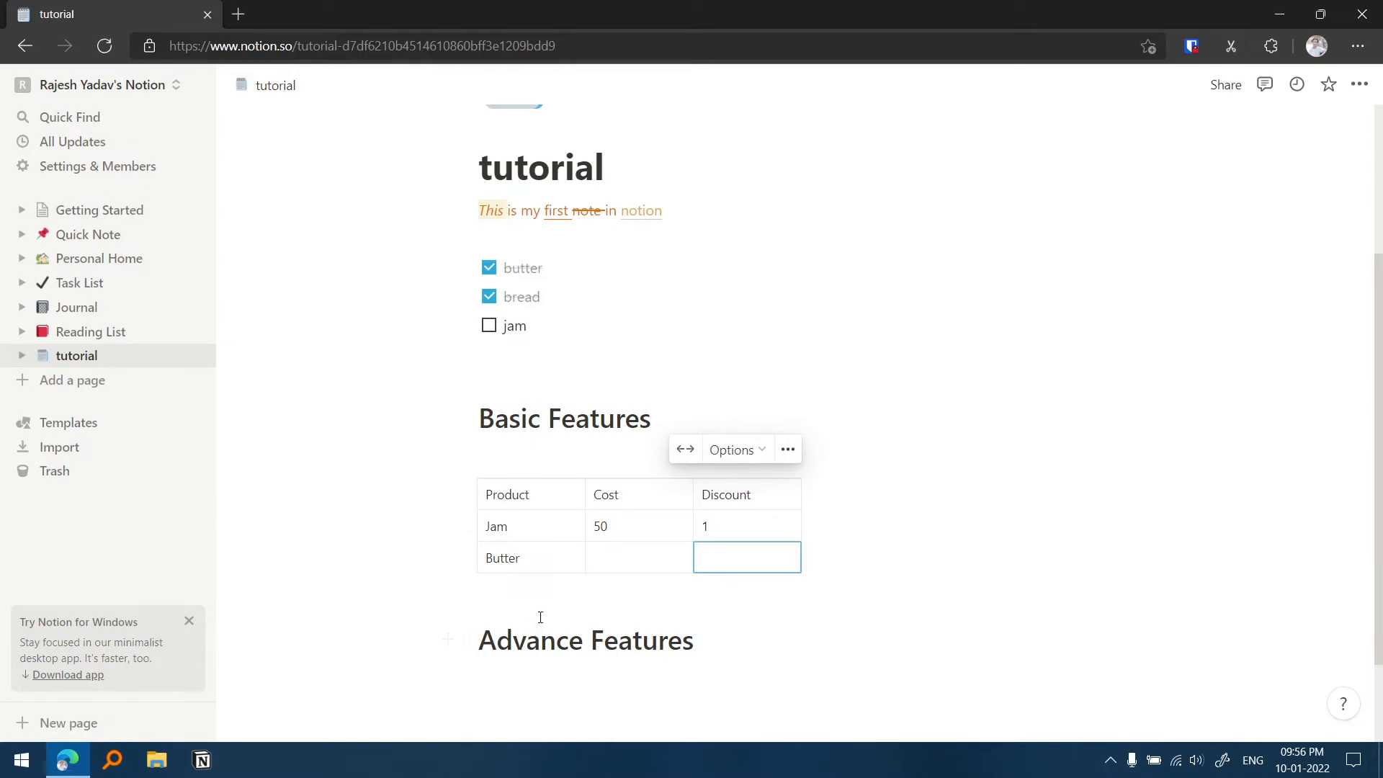
pyautogui.press('Tab')
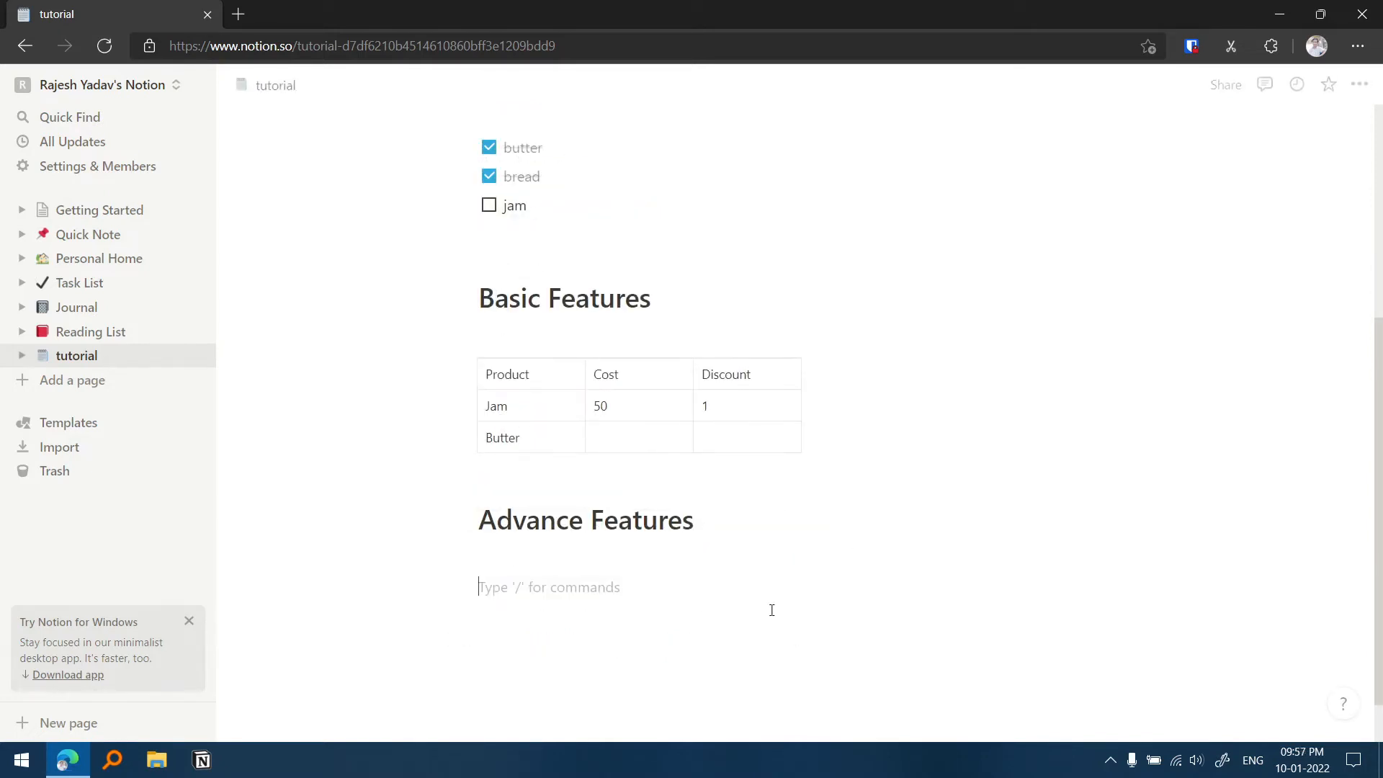
# Add a bulleted list under "Advance Features" with the items "Butter", "Bread" and "Jam".
pyautogui.click(447, 587)
pyautogui.click(569, 464)
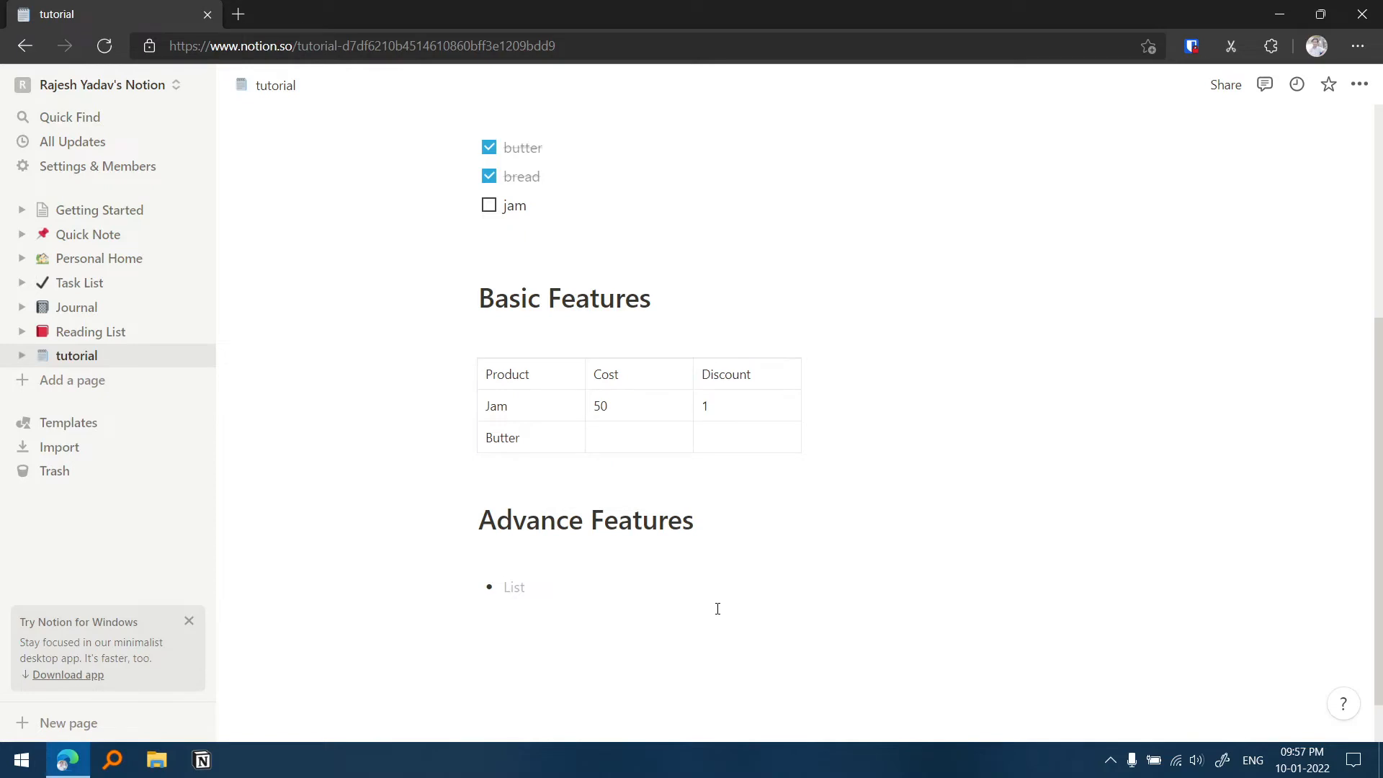
pyautogui.write('Butter')
pyautogui.press('Return')
pyautogui.write('Bread')
pyautogui.press('Return')
pyautogui.write('Jam')
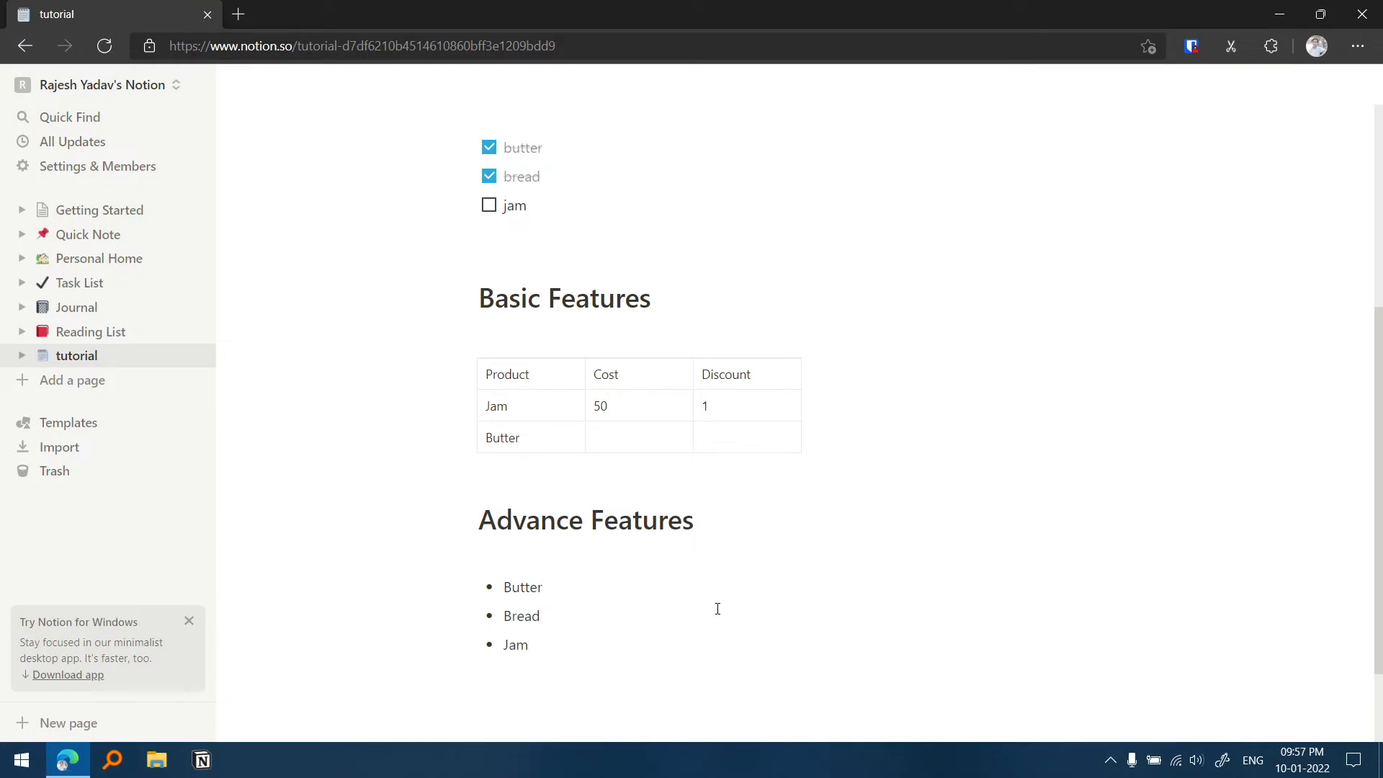
pyautogui.press('Return')
pyautogui.press('Return')
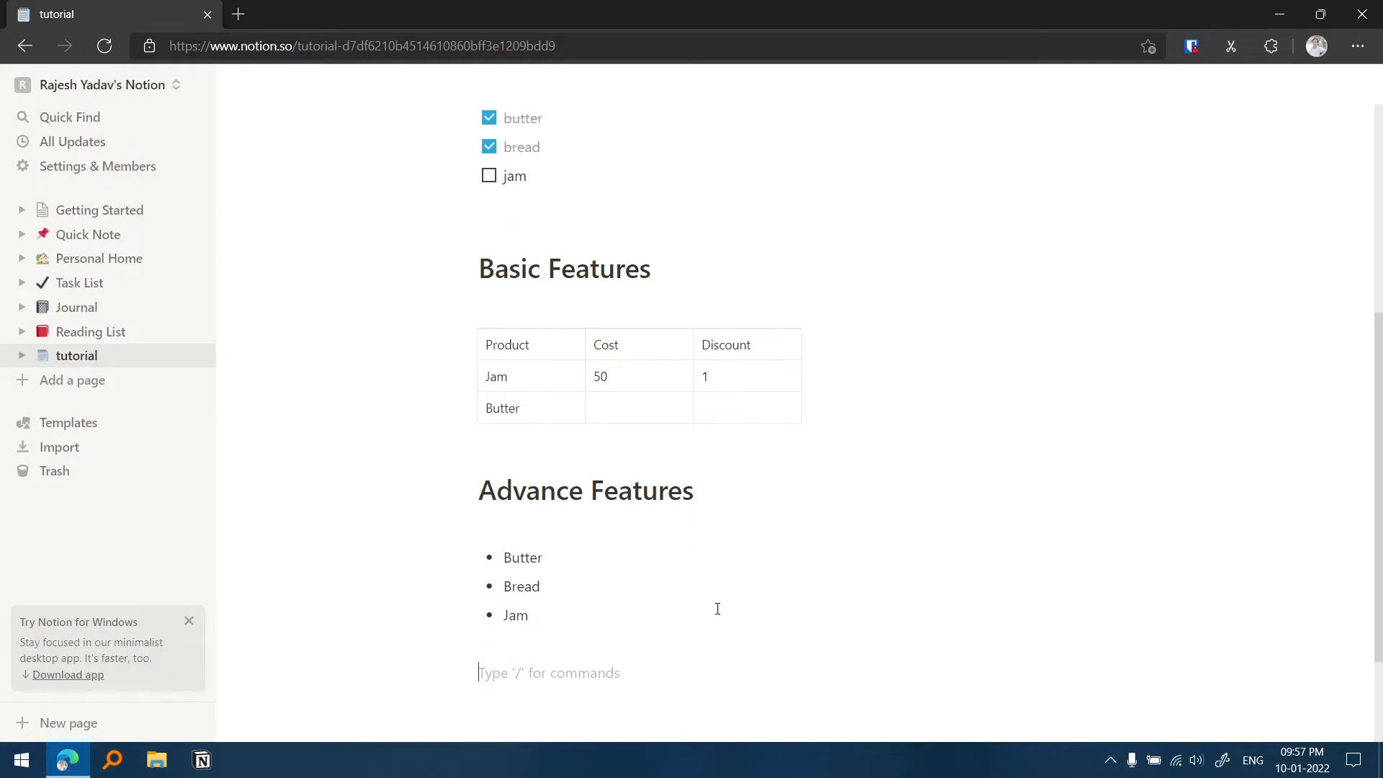
# Add a numbered list below the bulleted list with the items "Butter", "Bread" and "Jam".
pyautogui.scroll(-2, 717, 608)
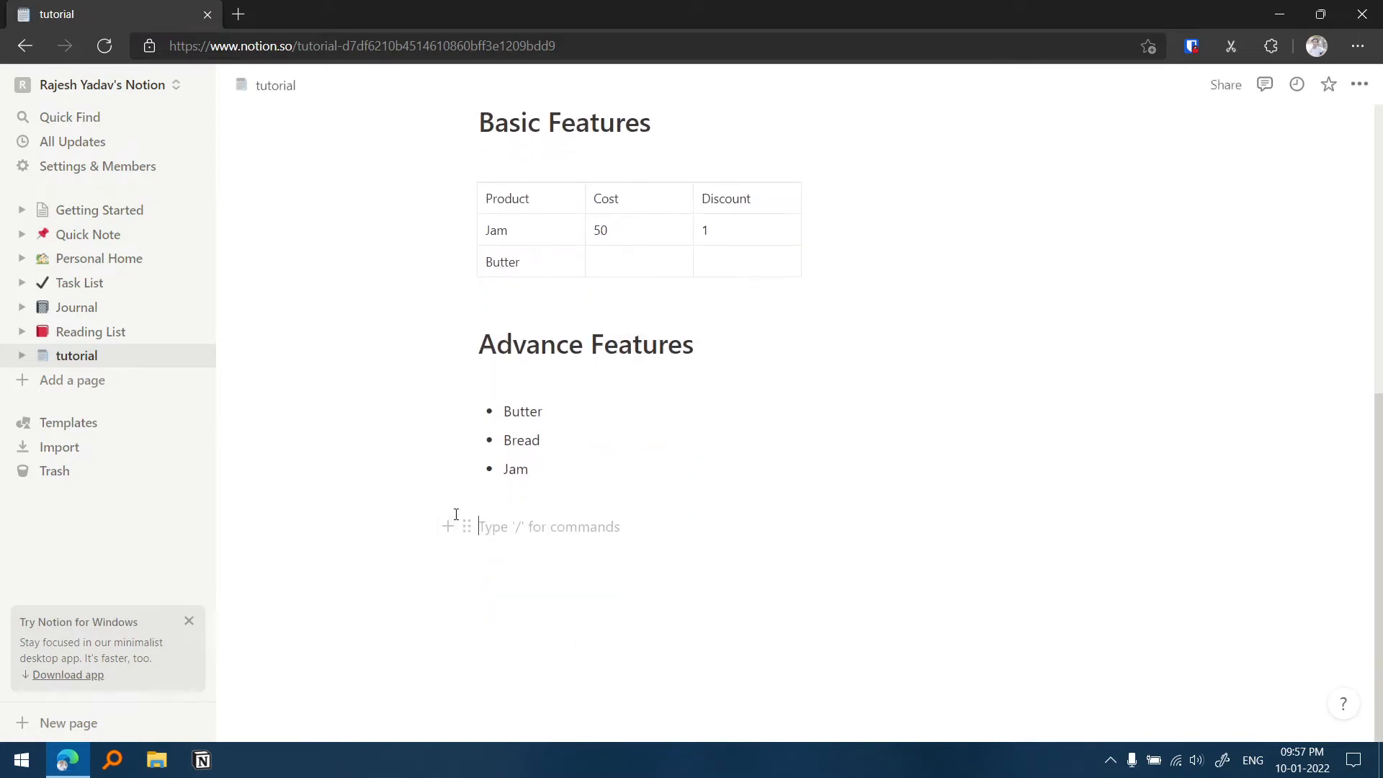
pyautogui.click(443, 525)
pyautogui.scroll(-3, 580, 398)
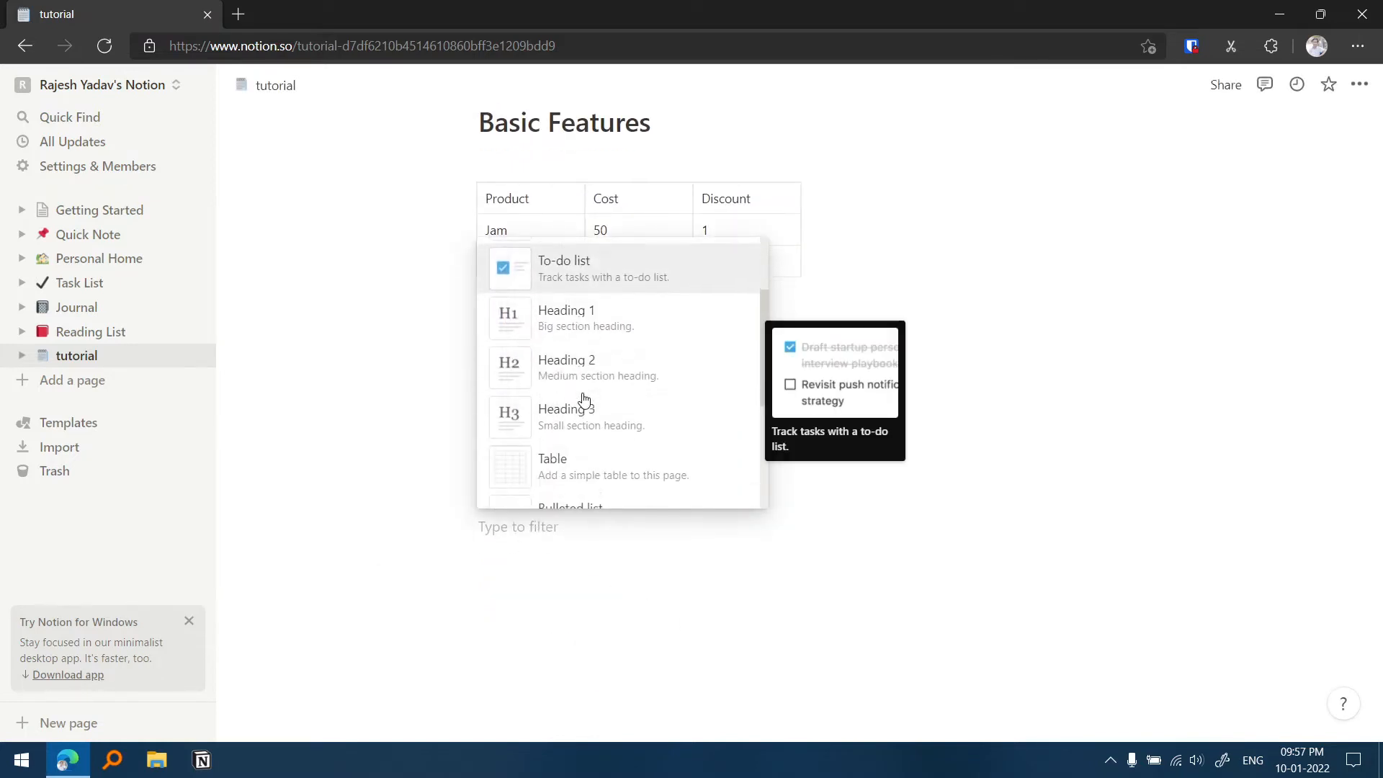
pyautogui.click(576, 437)
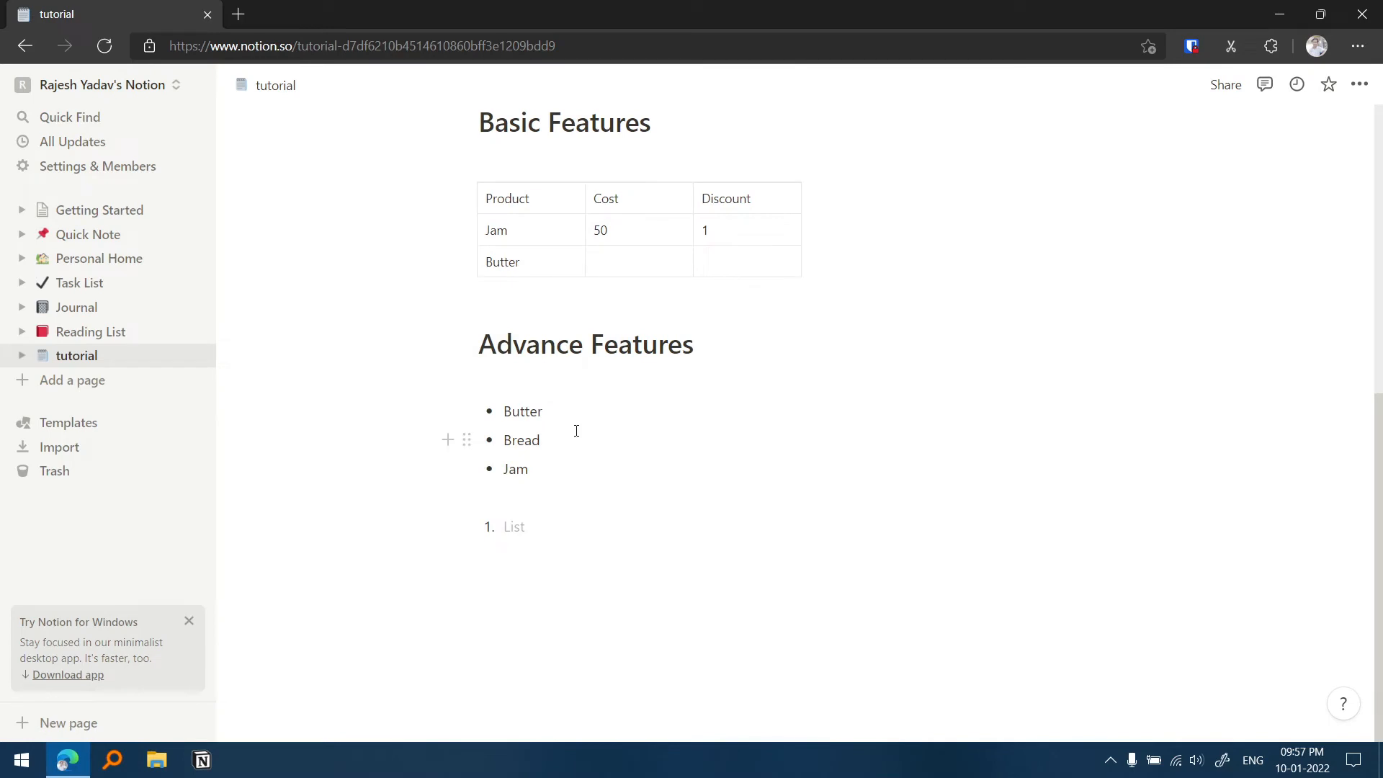
pyautogui.write('Butter')
pyautogui.press('Return')
pyautogui.write('Bread')
pyautogui.press('Return')
pyautogui.write('Jam')
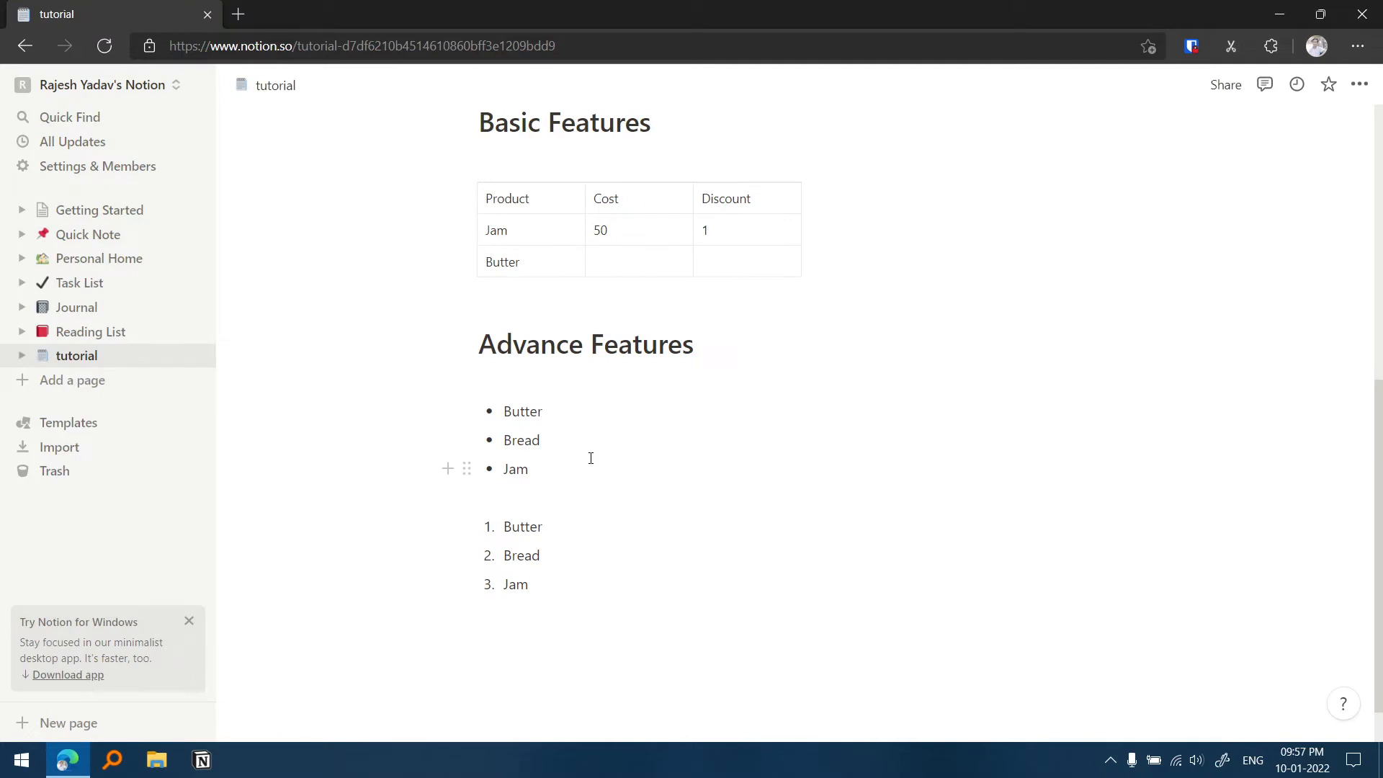
pyautogui.press('Return')
pyautogui.press('Return')
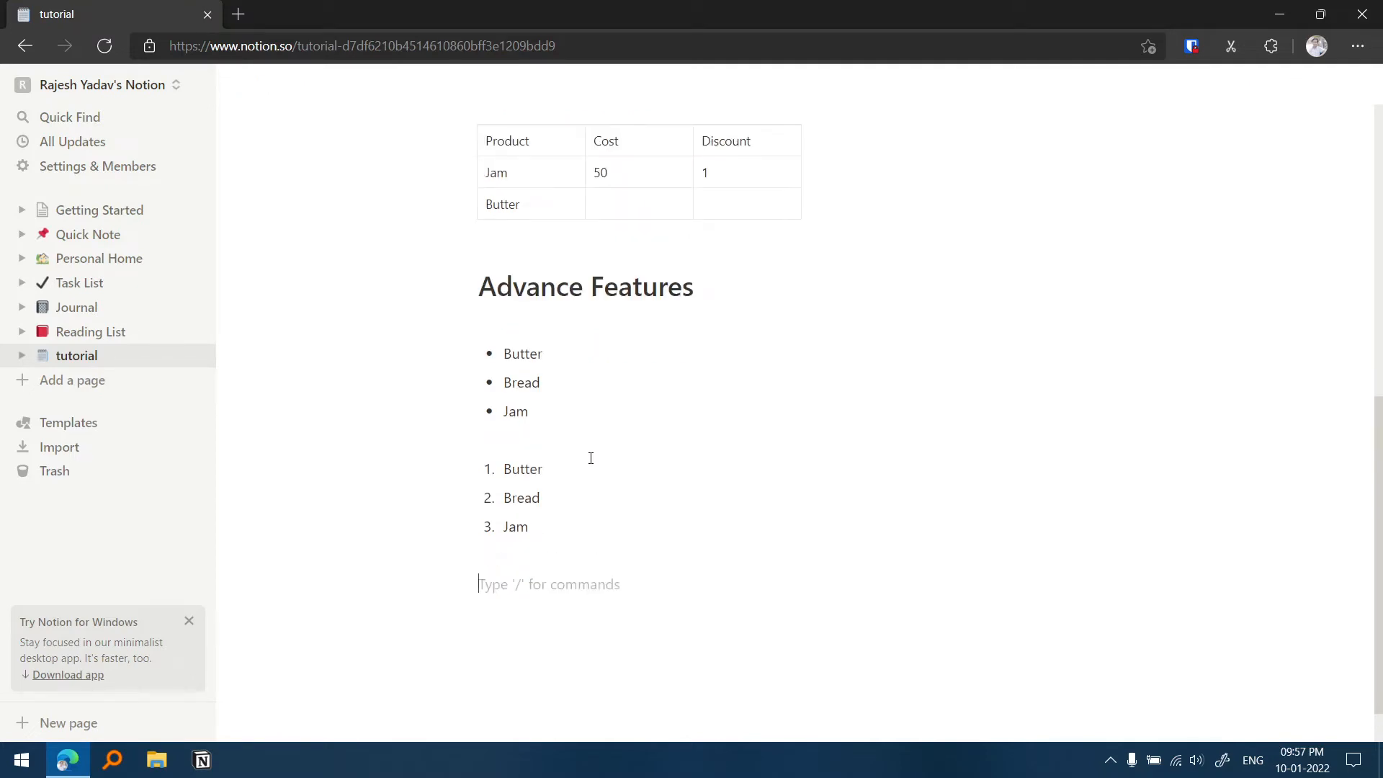
# Insert a toggle list below the numbered list with the title "What is powerhouse of a cell?".
pyautogui.write('/tog')
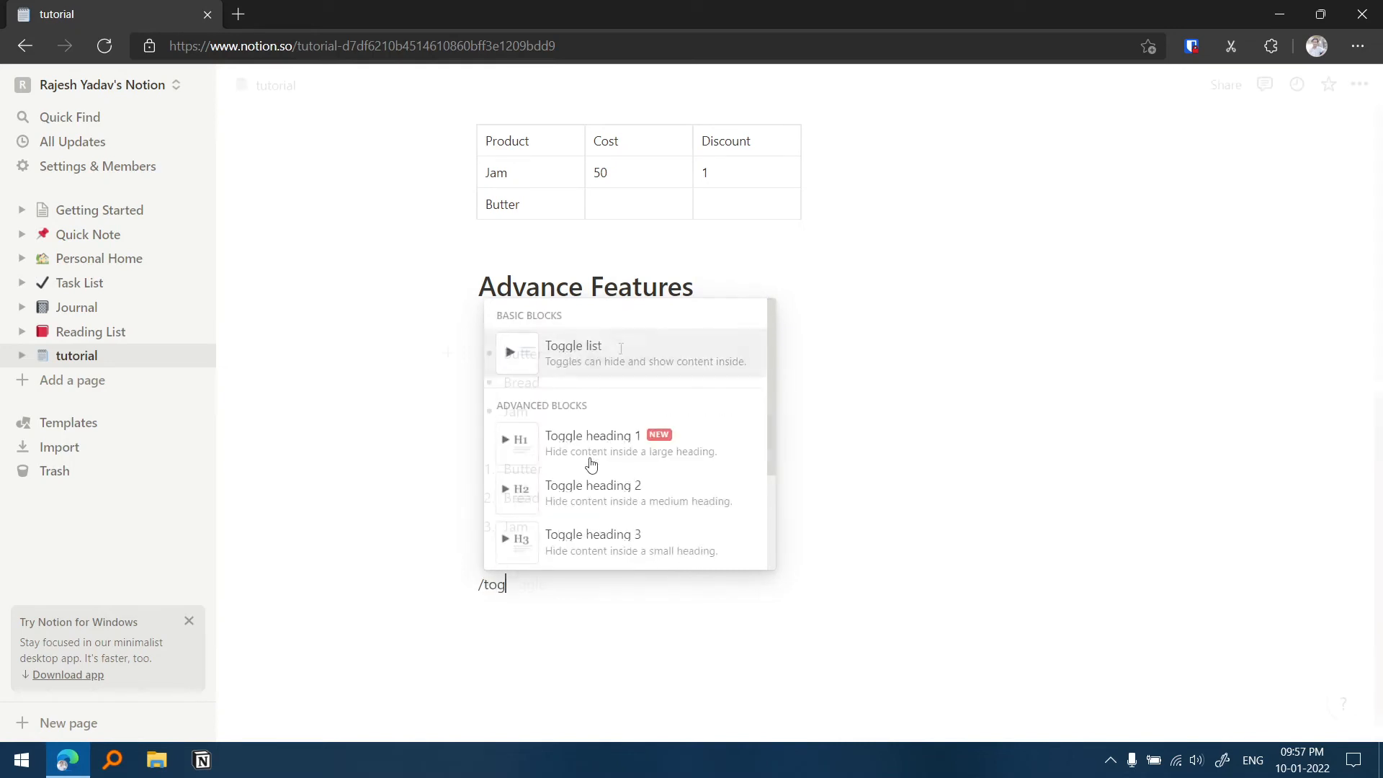
pyautogui.press('Return')
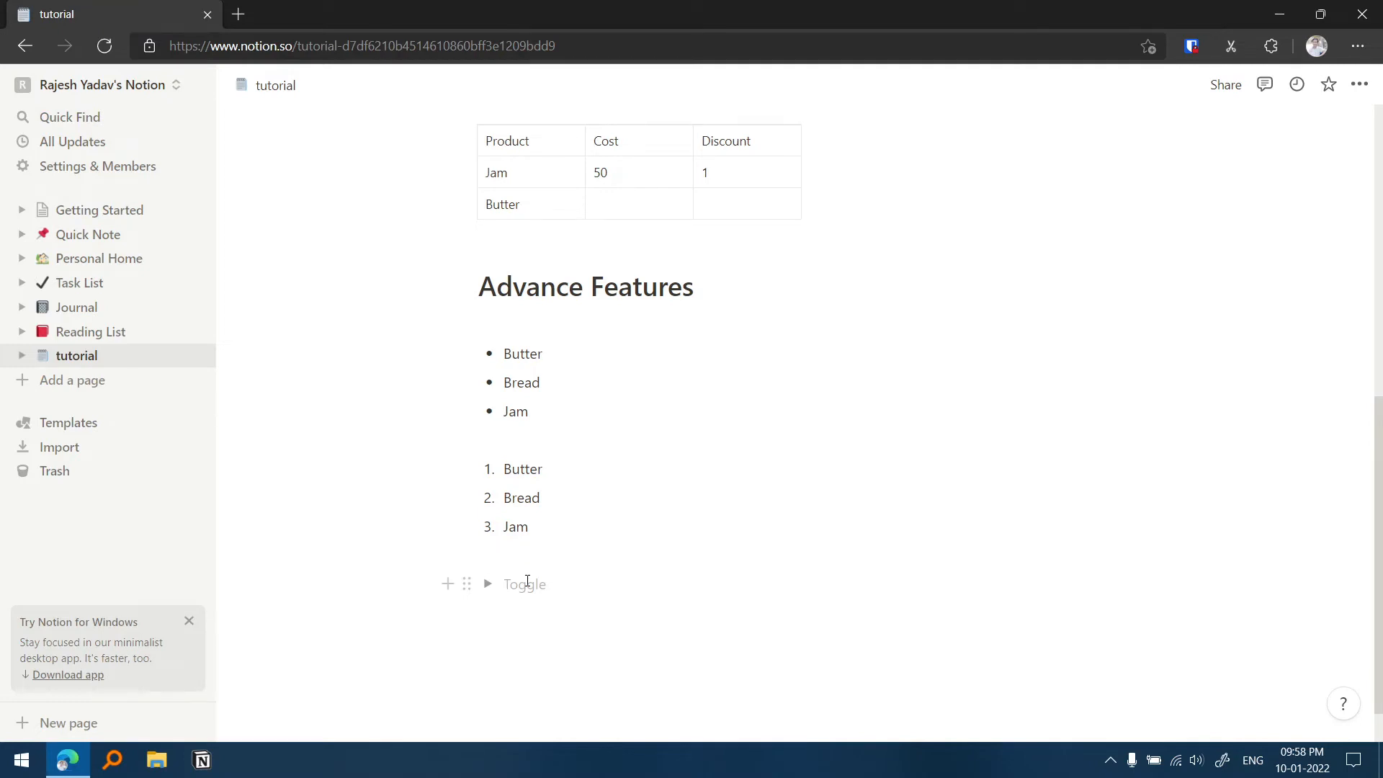
pyautogui.write('What is')
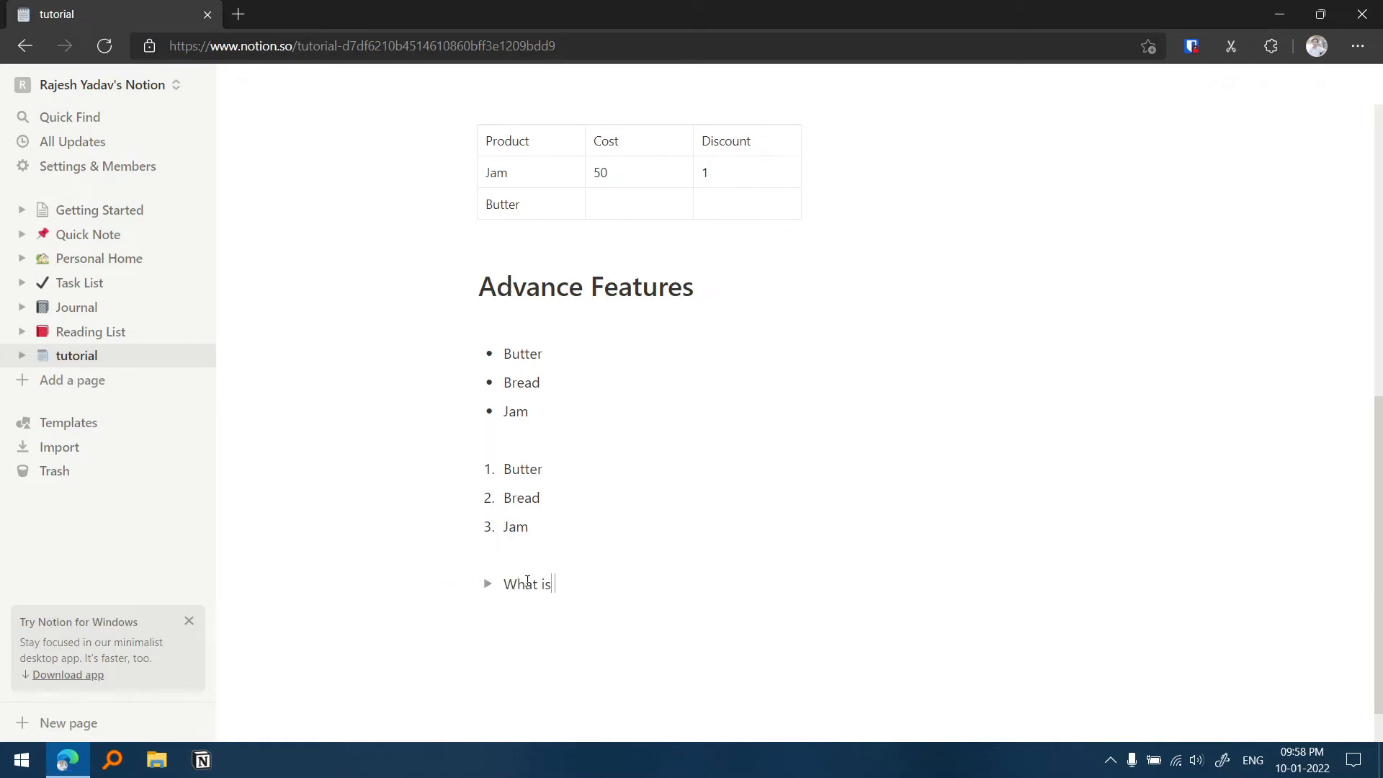
pyautogui.write(' powerhouse of a cell?')
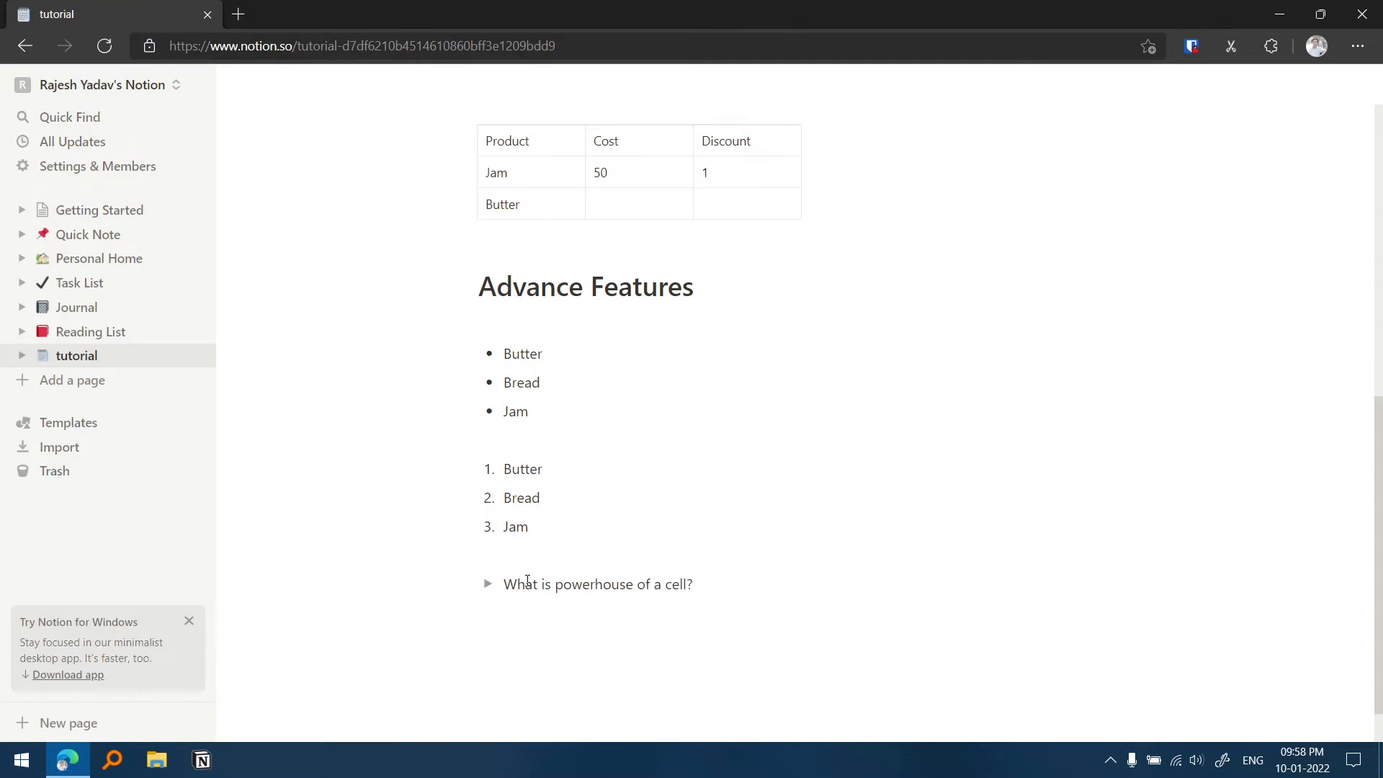
# Put the answer "Mitochondria" inside the powerhouse question toggle and collapse it.
pyautogui.click(488, 584)
pyautogui.click(547, 610)
pyautogui.write('Mitochondria')
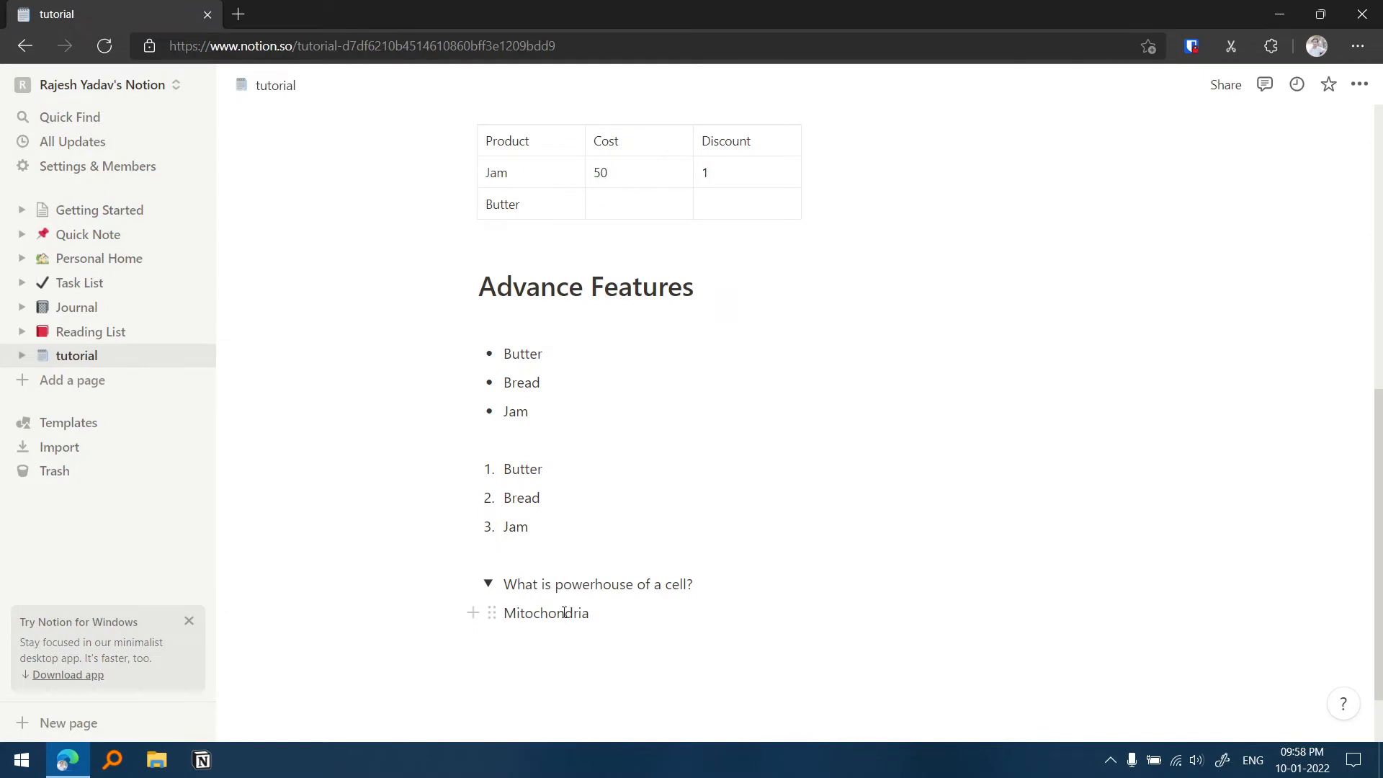
pyautogui.click(488, 584)
# Add a second toggle reading "Kuch Bhi" below the first and move the numbered list into it, leaving it collapsed.
pyautogui.click(702, 582)
pyautogui.press('Return')
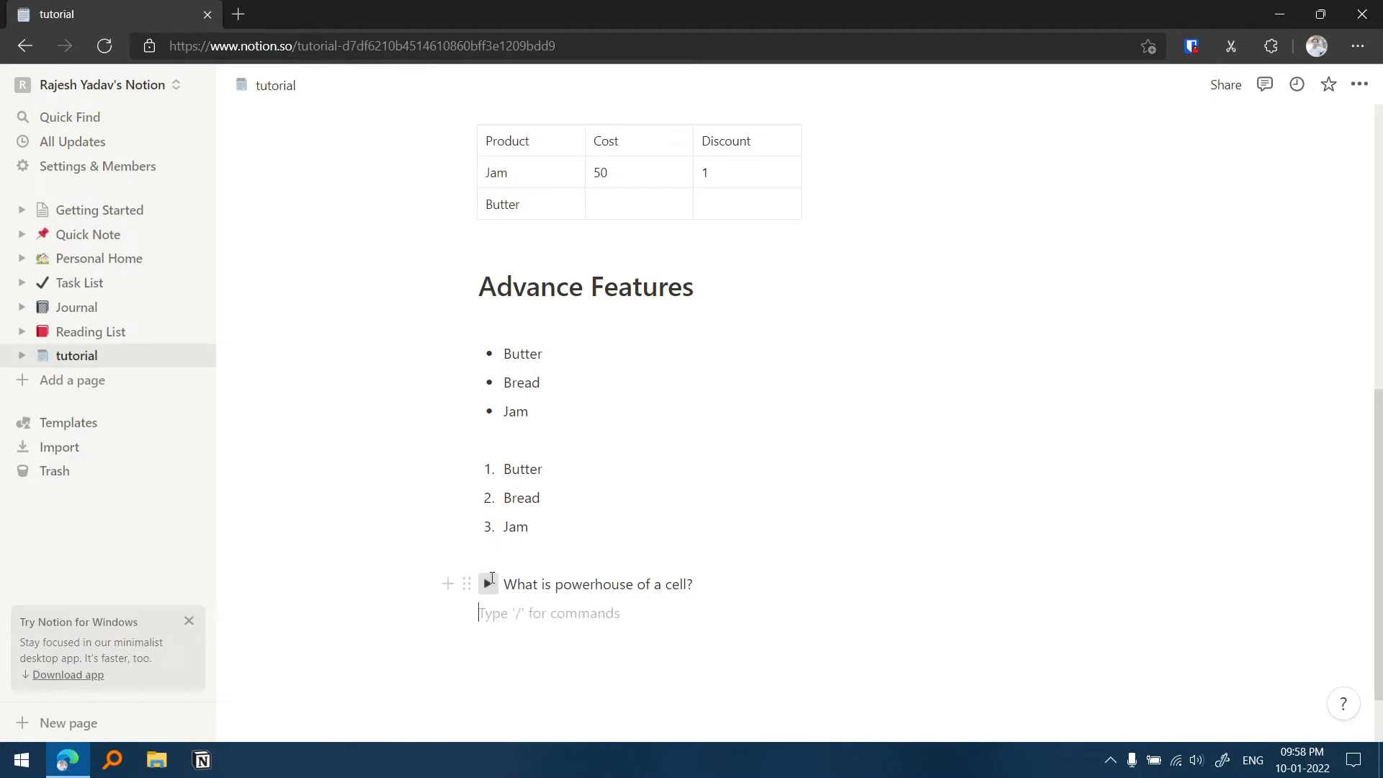
pyautogui.click(487, 583)
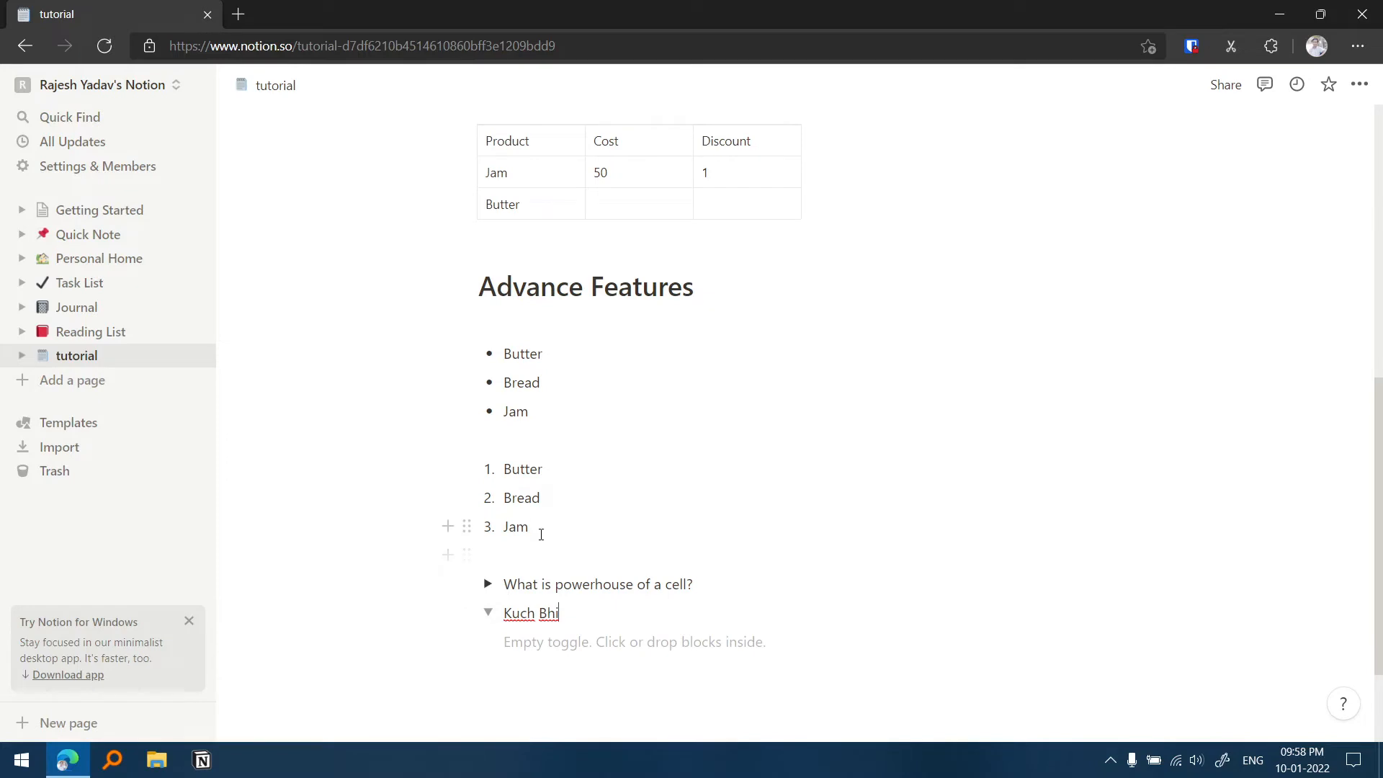
pyautogui.moveTo(541, 528); pyautogui.dragTo(570, 643)
pyautogui.click(487, 526)
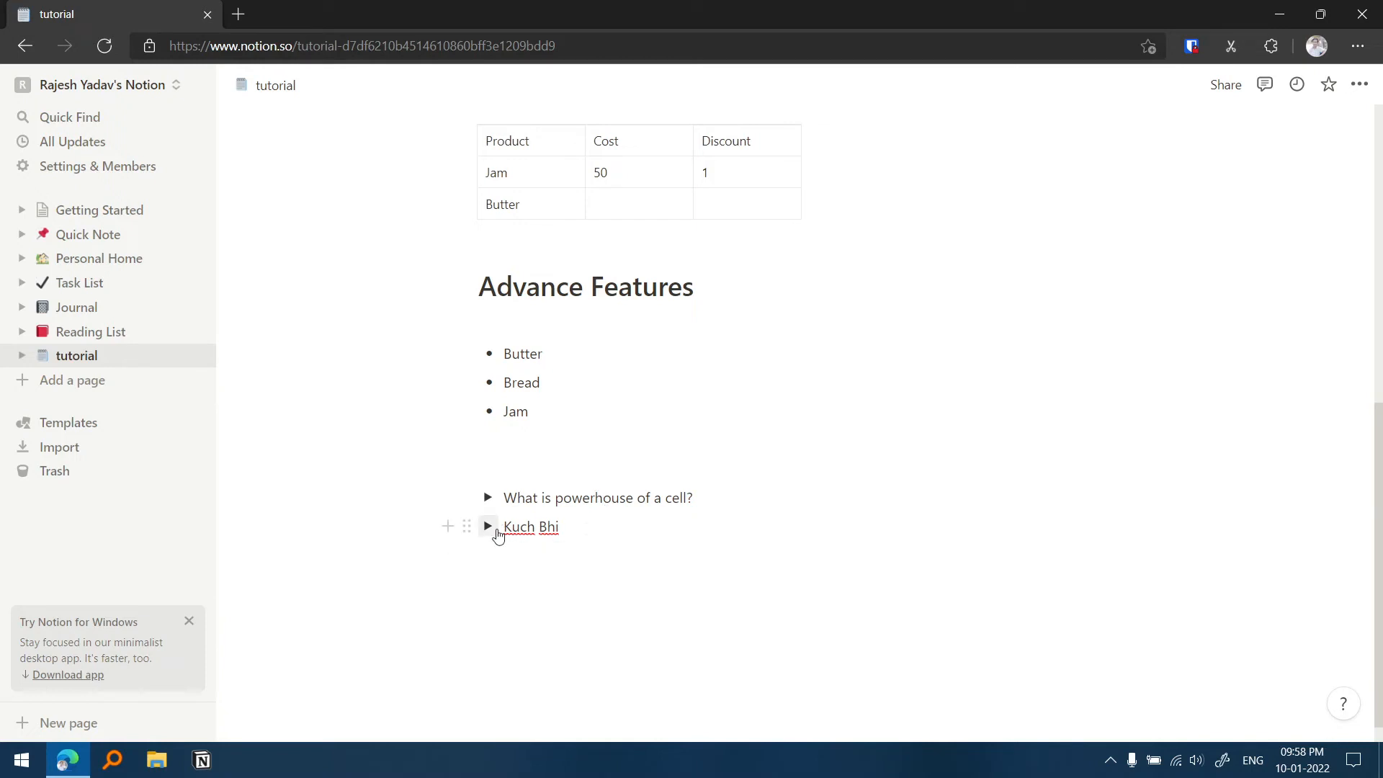
# Insert a quote block below the toggles, separated by an empty line, reading "Work smart Not hard".
pyautogui.click(592, 531)
pyautogui.press('Return')
pyautogui.press('Return')
pyautogui.press('Return')
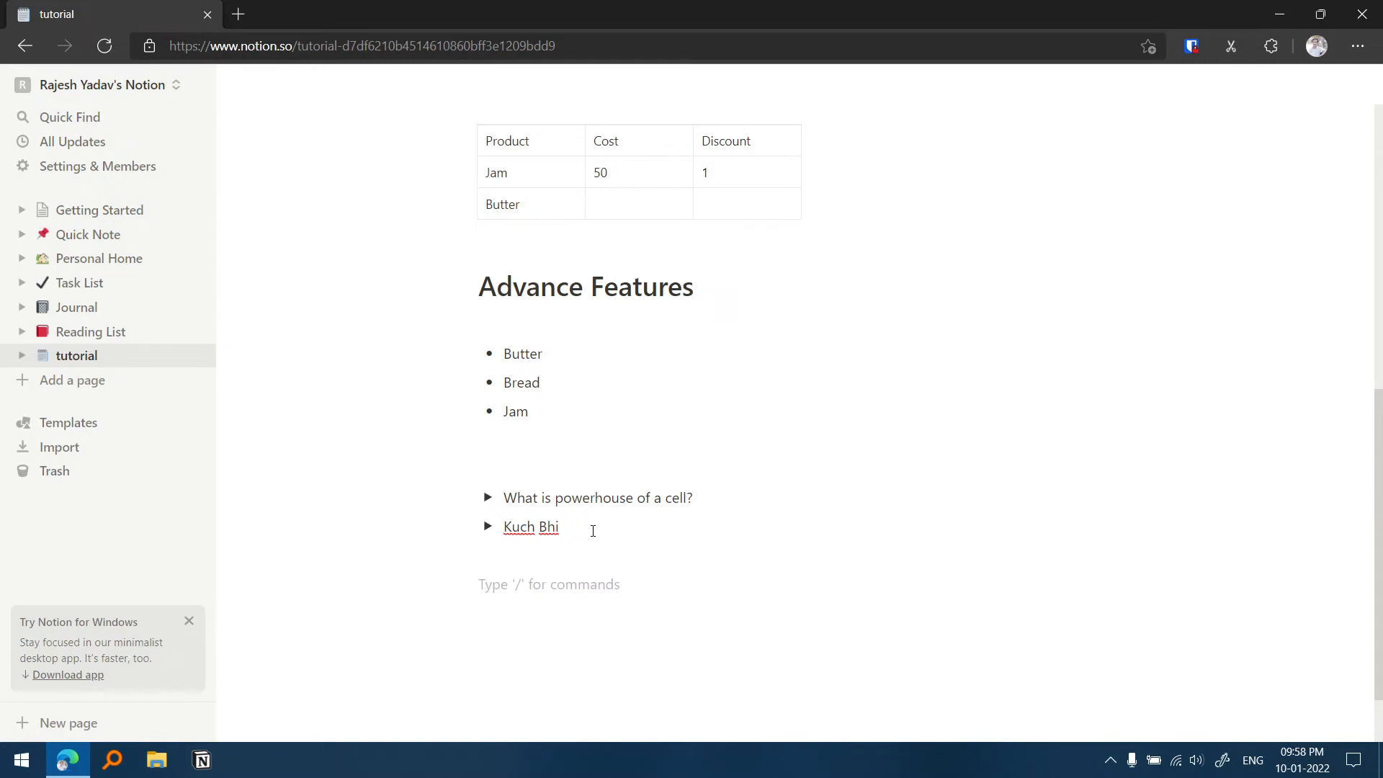
pyautogui.click(453, 584)
pyautogui.scroll(-2, 553, 551)
pyautogui.scroll(-3, 552, 551)
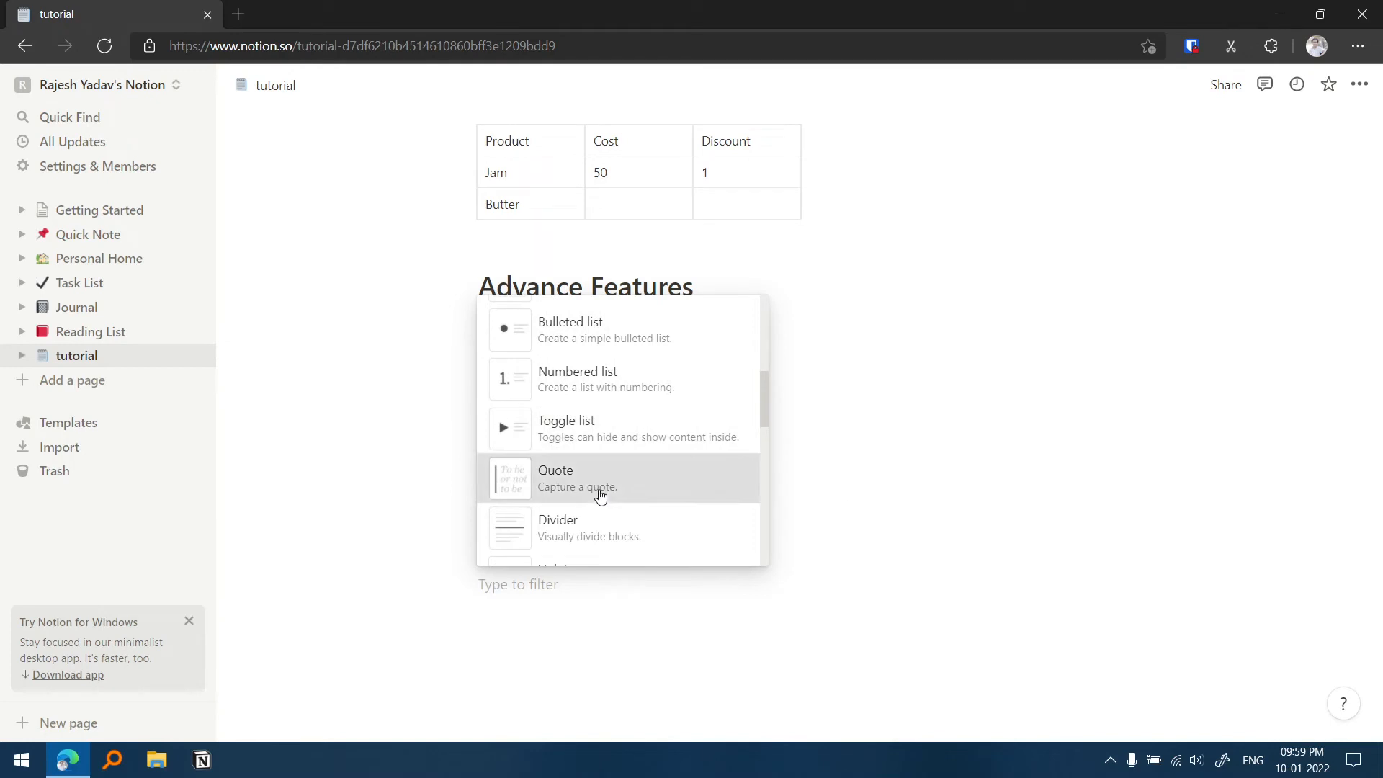
pyautogui.click(598, 486)
pyautogui.write('Work smarter No')
pyautogui.press('BackSpace')
pyautogui.press('BackSpace')
pyautogui.press('BackSpace')
pyautogui.press('BackSpace')
pyautogui.press('BackSpace')
pyautogui.write('Not hard')
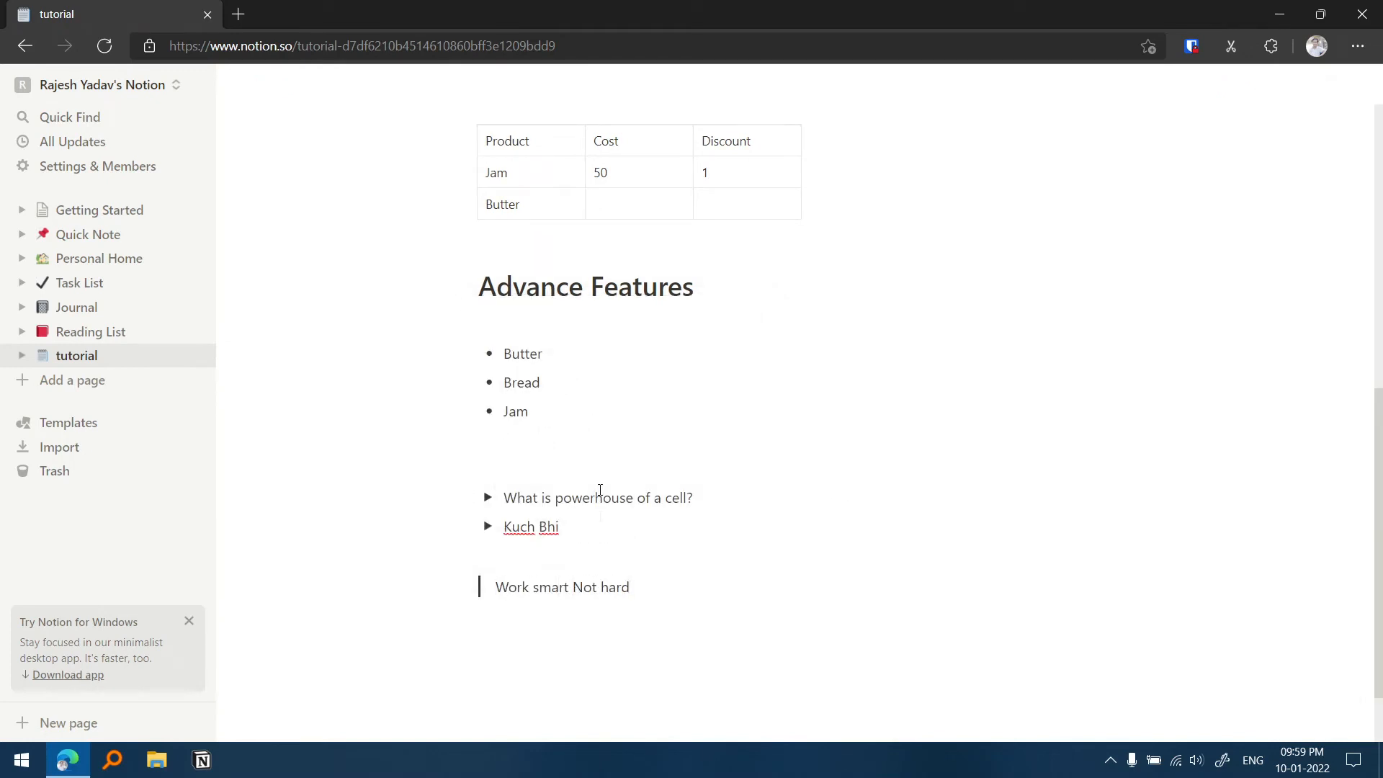
# Insert a callout block below the quote with the text "Type something".
pyautogui.click(601, 604)
pyautogui.moveTo(480, 586); pyautogui.dragTo(638, 585)
pyautogui.click(641, 583)
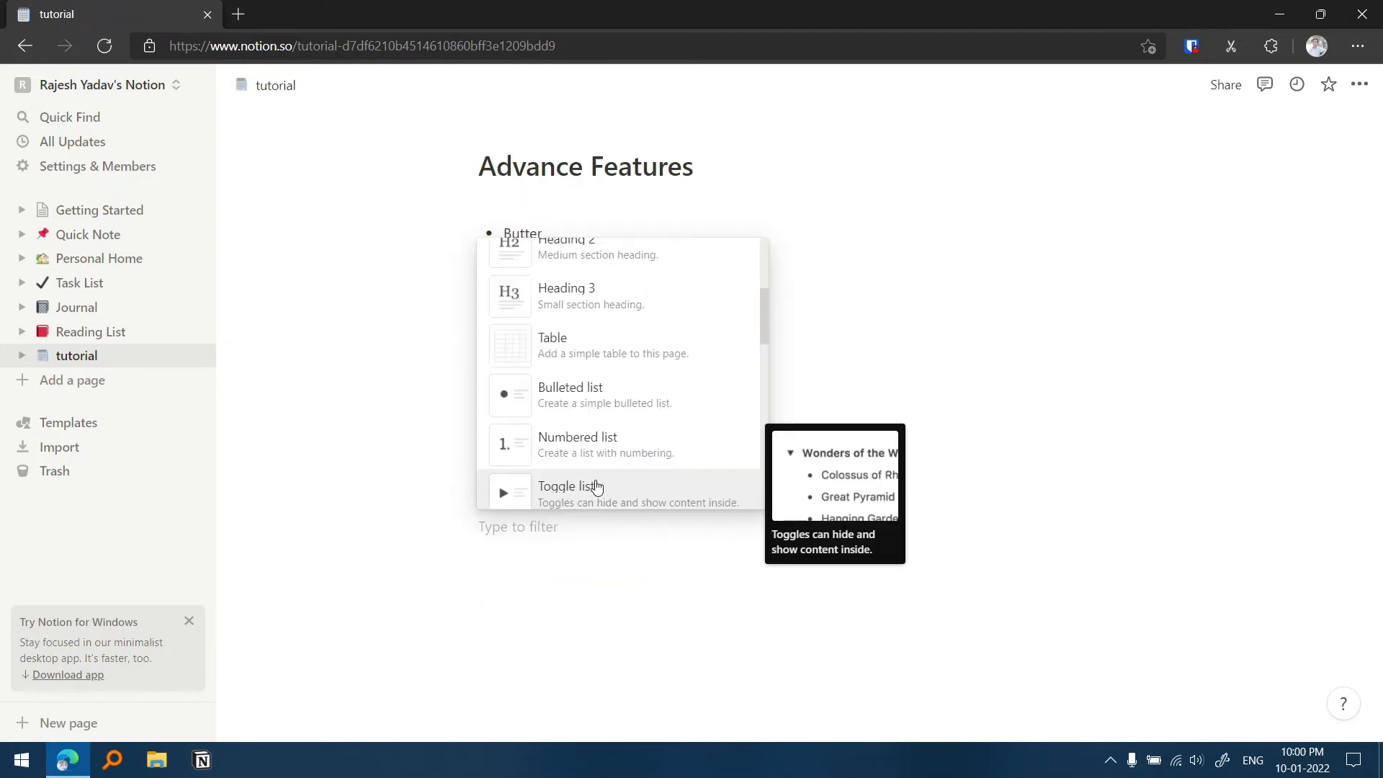
pyautogui.scroll(-3, 596, 486)
pyautogui.scroll(-3, 596, 487)
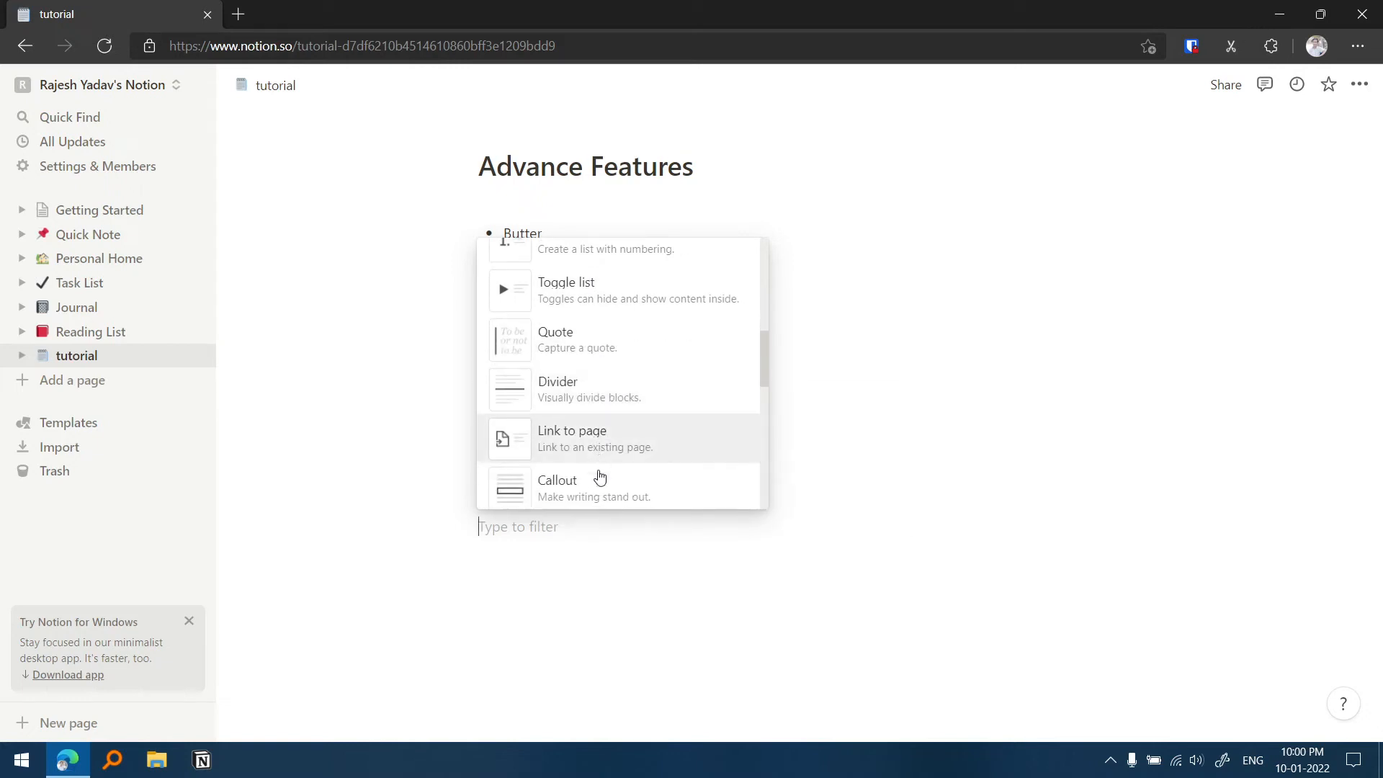
pyautogui.click(598, 484)
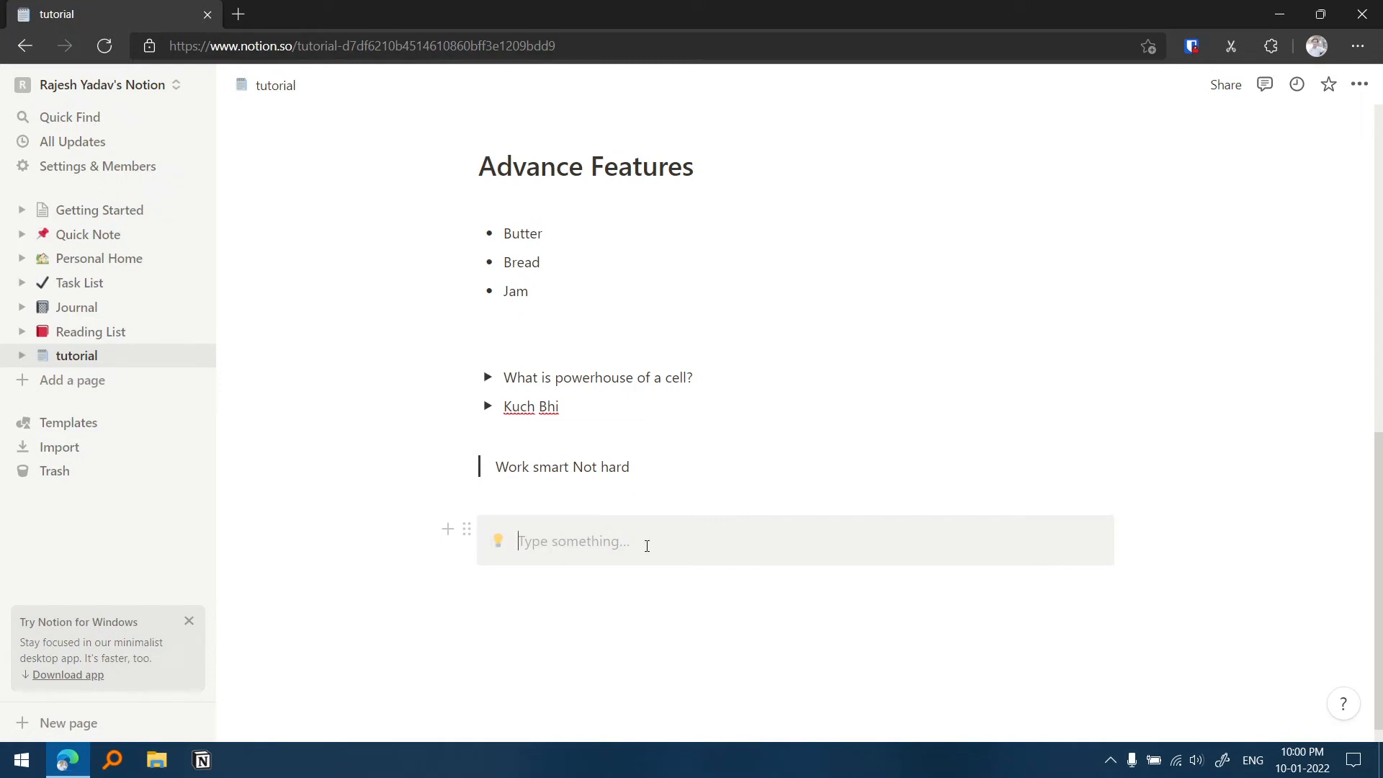
pyautogui.write('Ty')
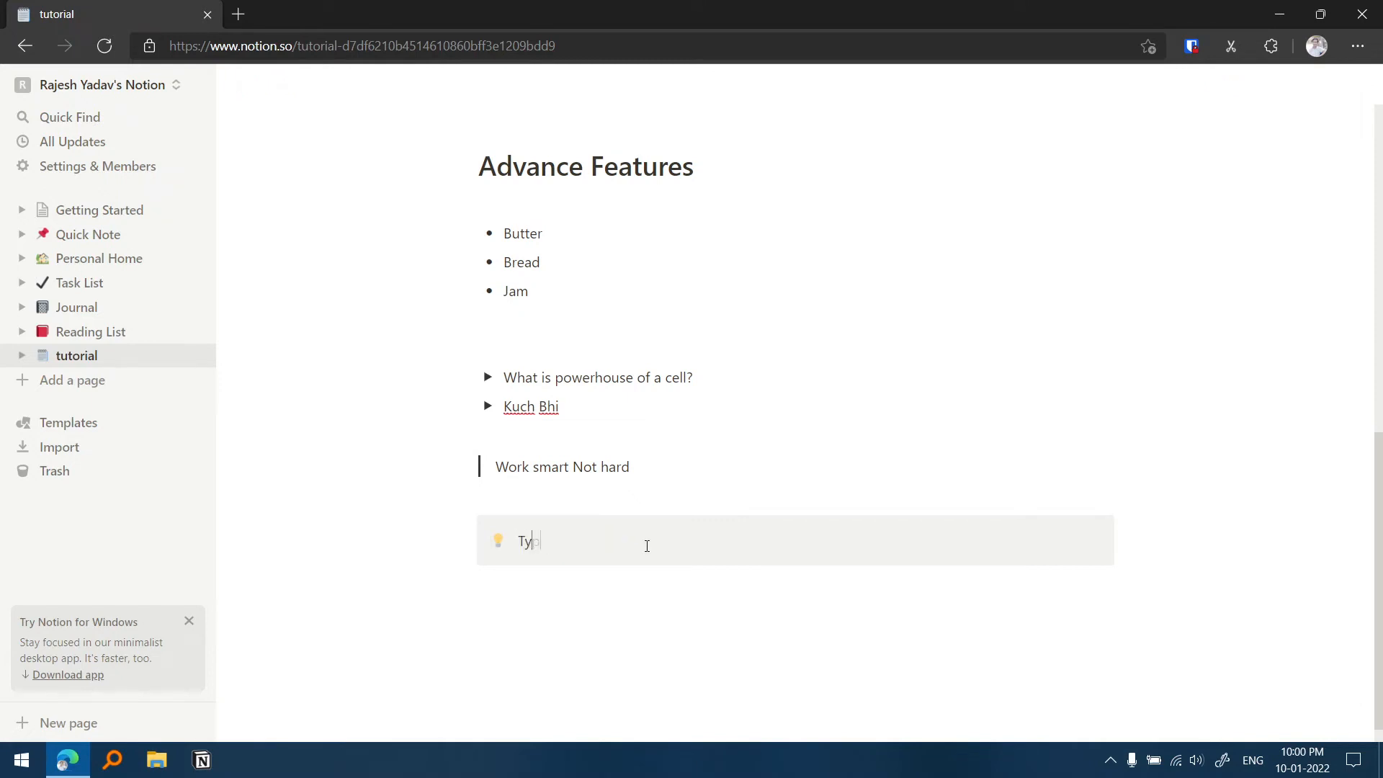
pyautogui.write('pe something')
pyautogui.click(704, 605)
# Give the "Type something" callout a yellow background.
pyautogui.click(630, 542)
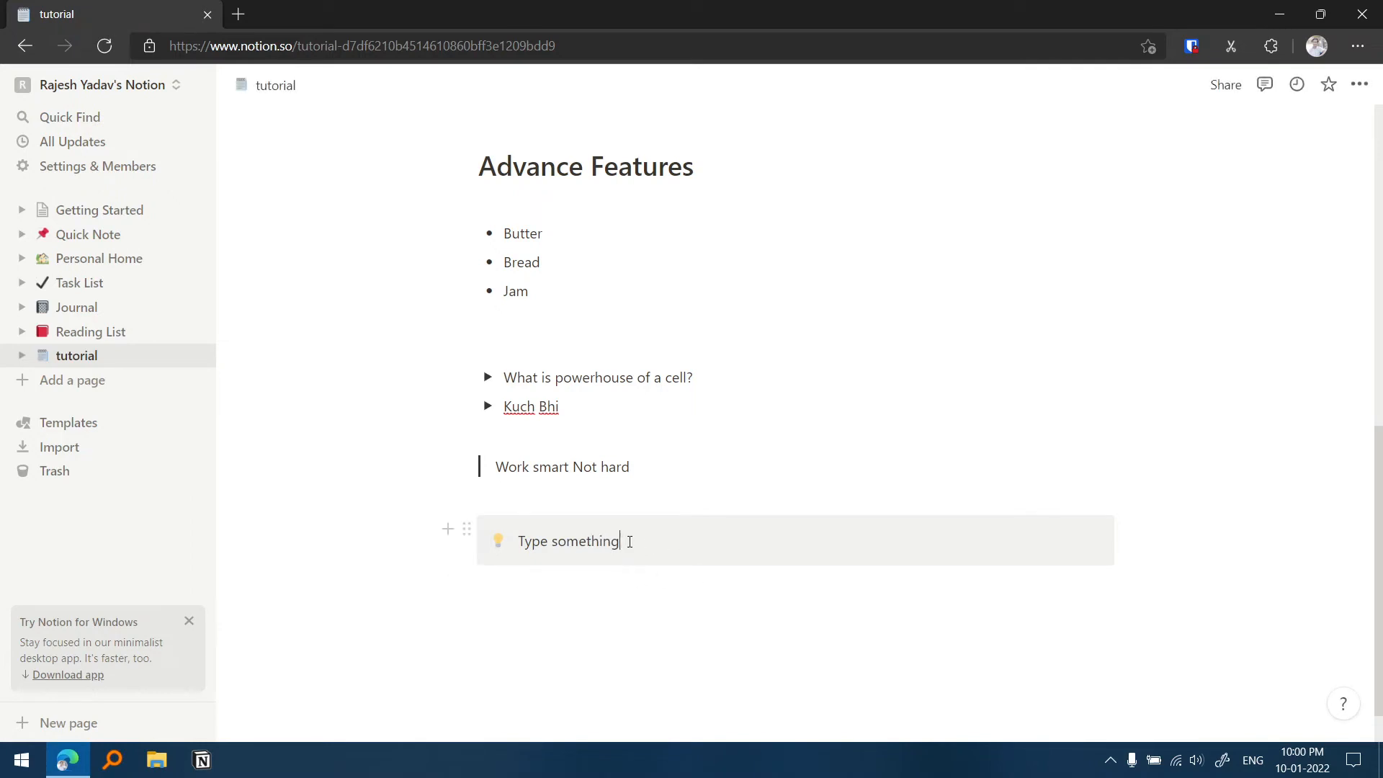
pyautogui.click(468, 527)
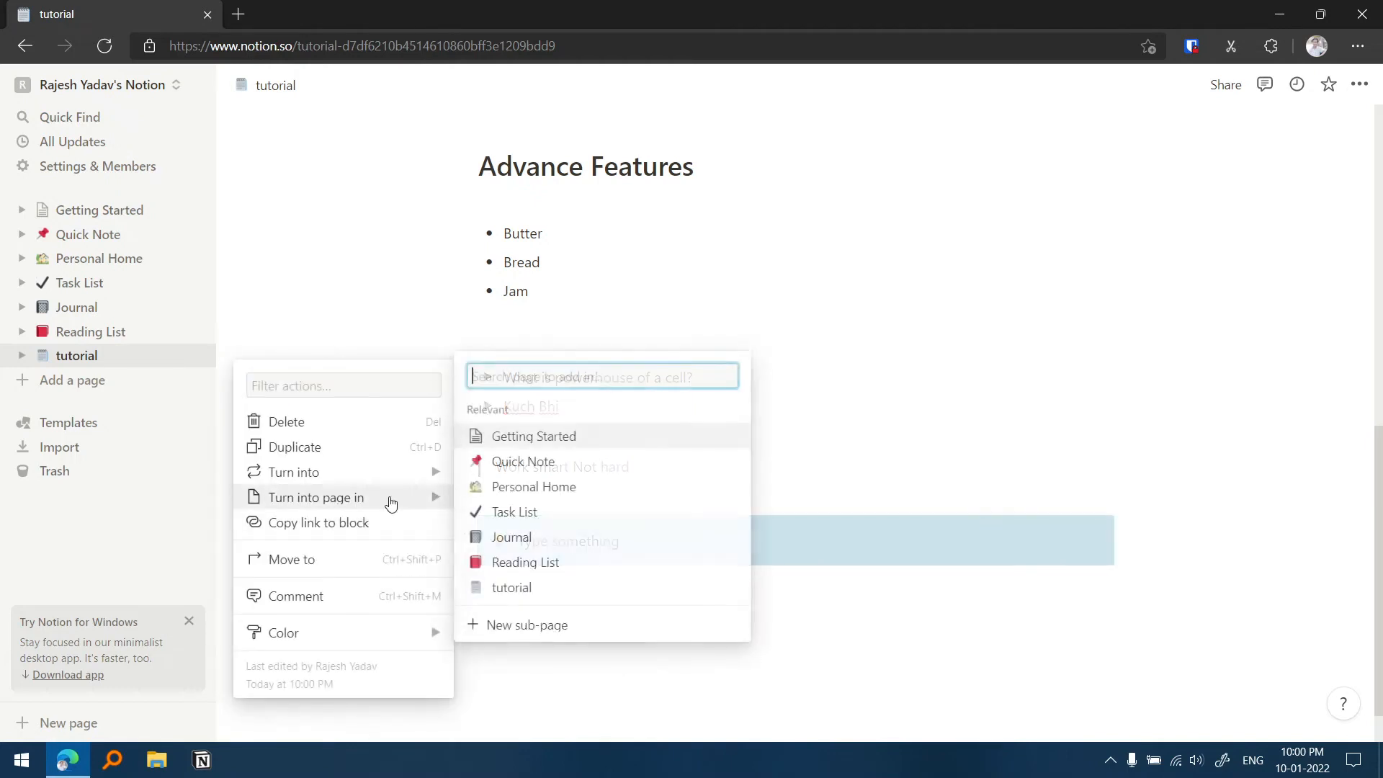
pyautogui.moveTo(438, 631)
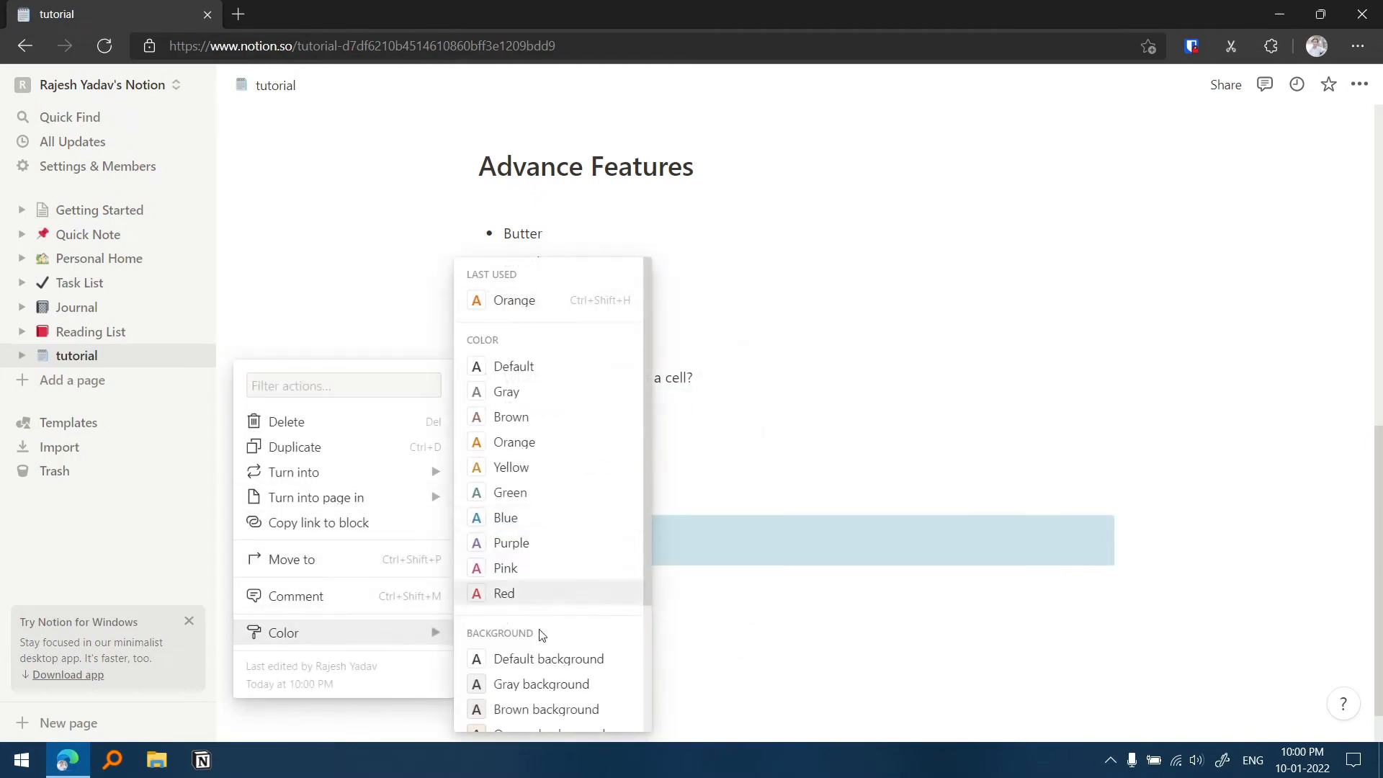
pyautogui.scroll(-3, 538, 626)
pyautogui.click(546, 587)
# Insert a divider below the callout and move it above the "Work smart Not hard" quote.
pyautogui.click(823, 590)
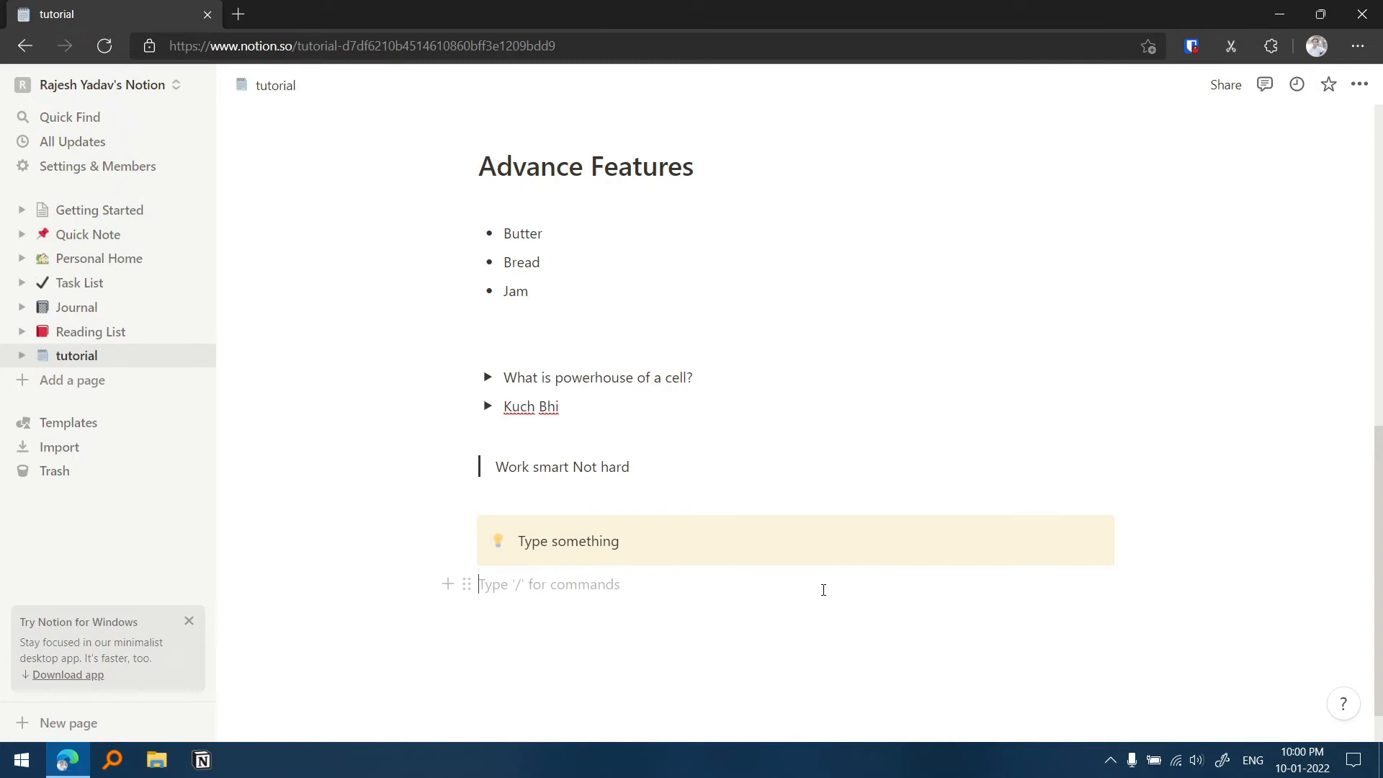
pyautogui.write('/')
pyautogui.scroll(-5, 590, 453)
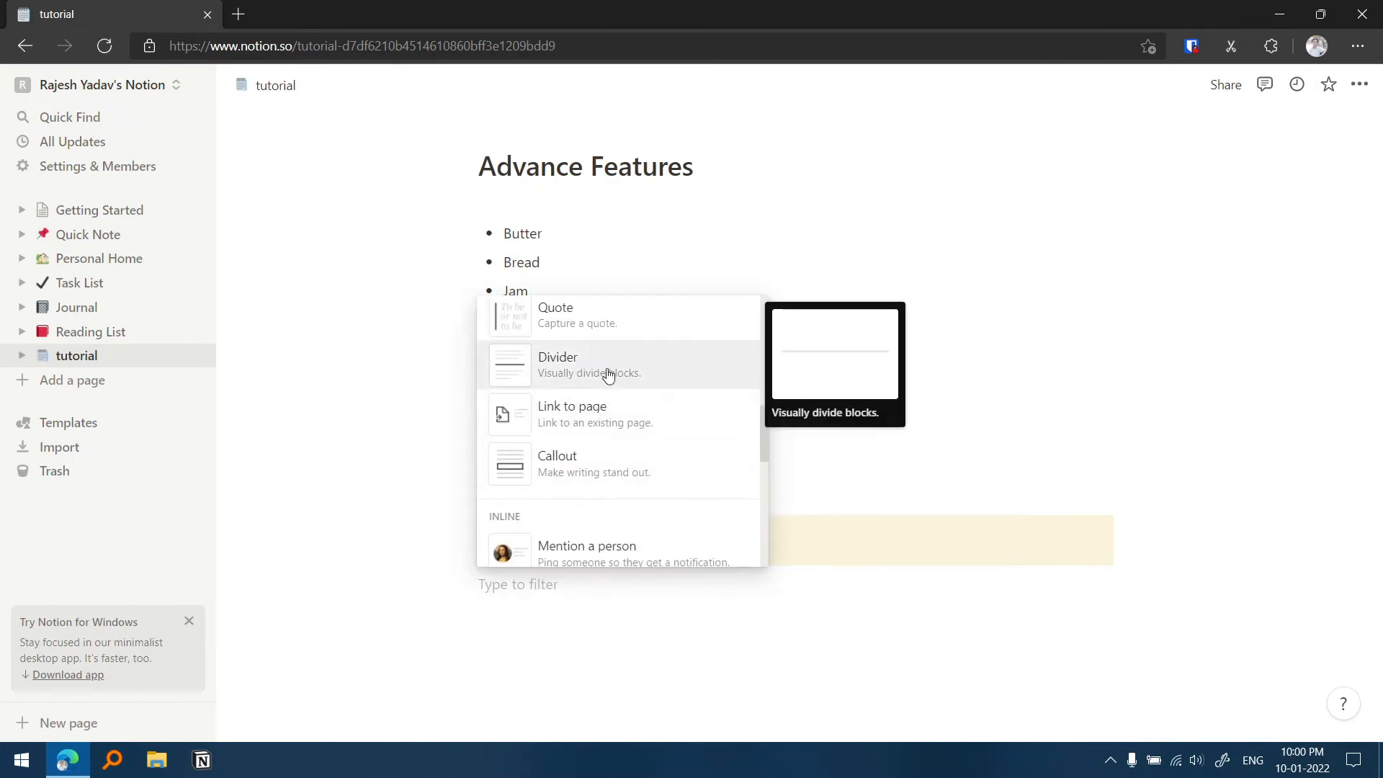
pyautogui.click(607, 374)
pyautogui.scroll(-1, 635, 631)
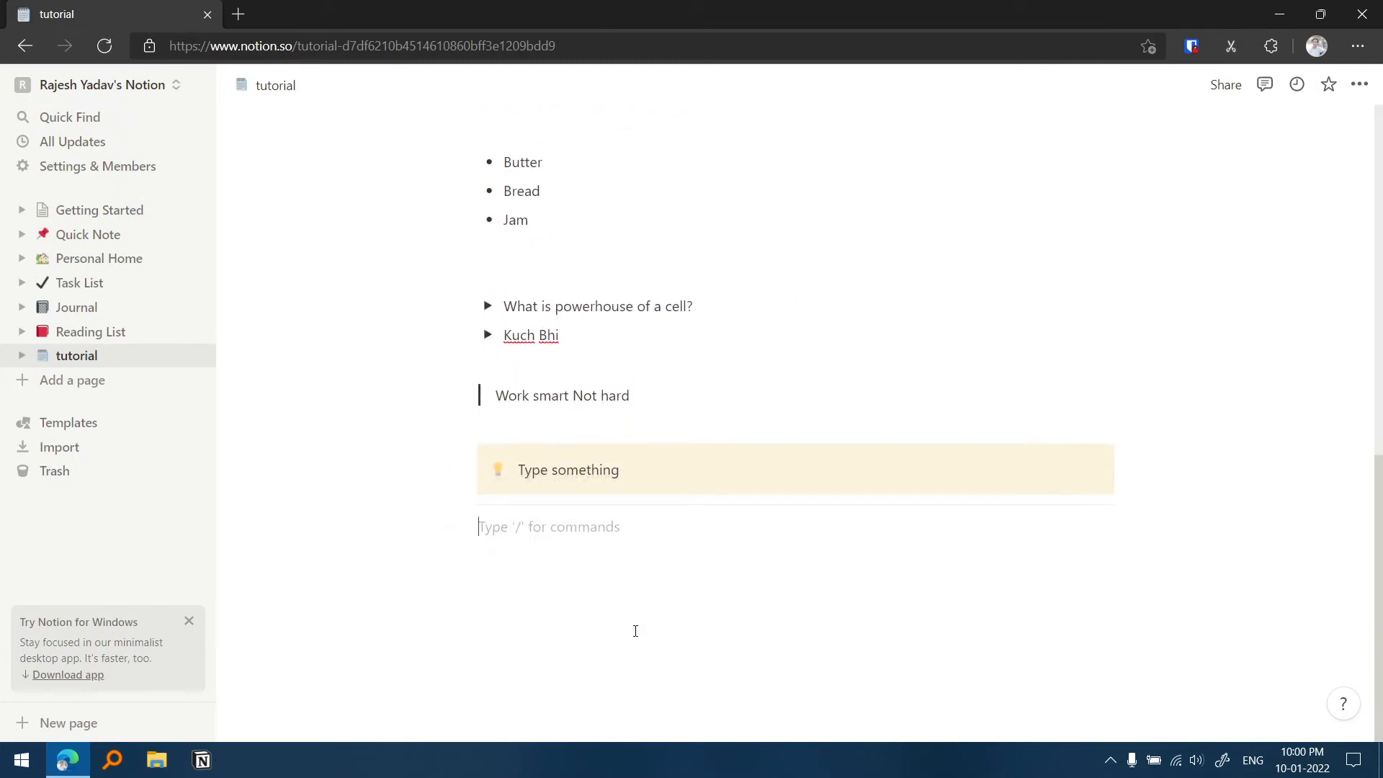
pyautogui.click(496, 506)
pyautogui.moveTo(462, 504); pyautogui.dragTo(478, 372)
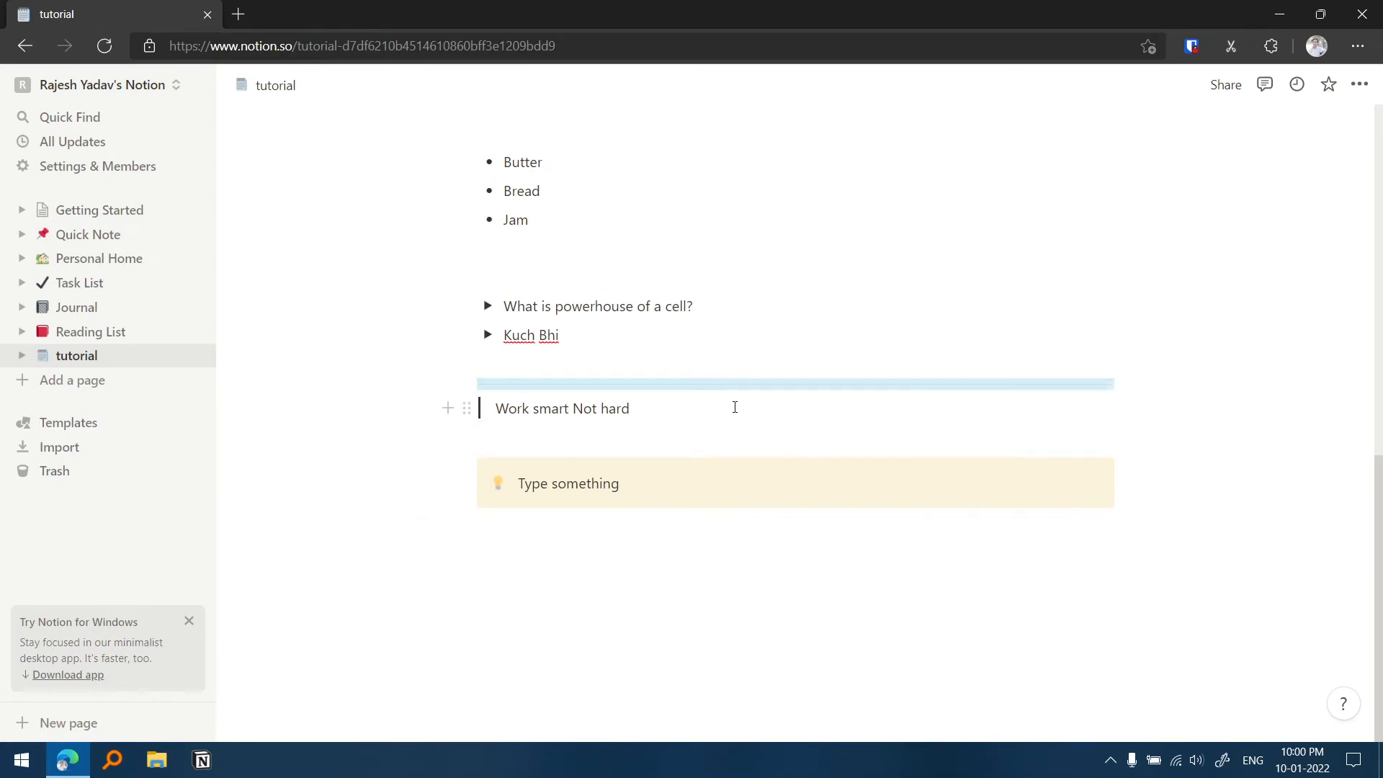
# Add an empty line below the callout at the end of the page.
pyautogui.click(524, 547)
pyautogui.press('Return')
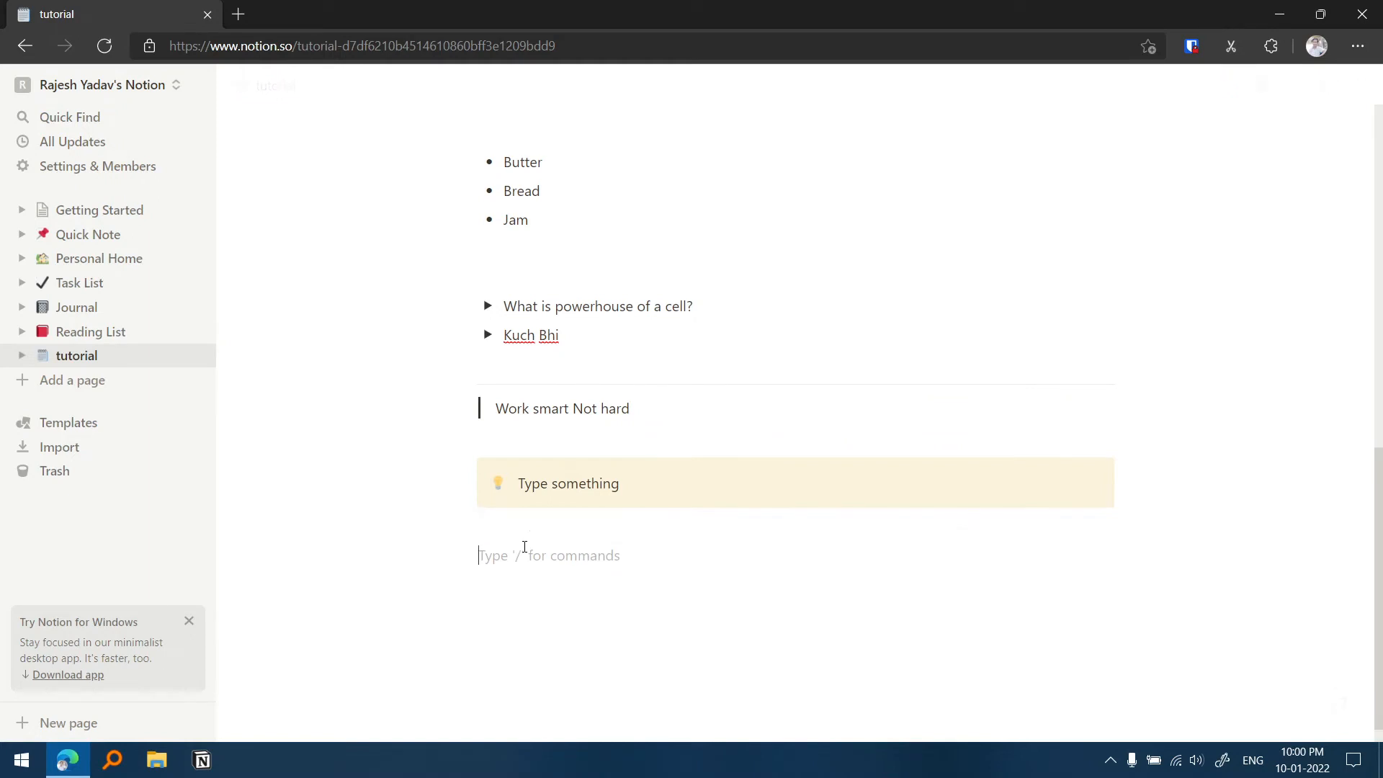
pyautogui.scroll(6, 524, 547)
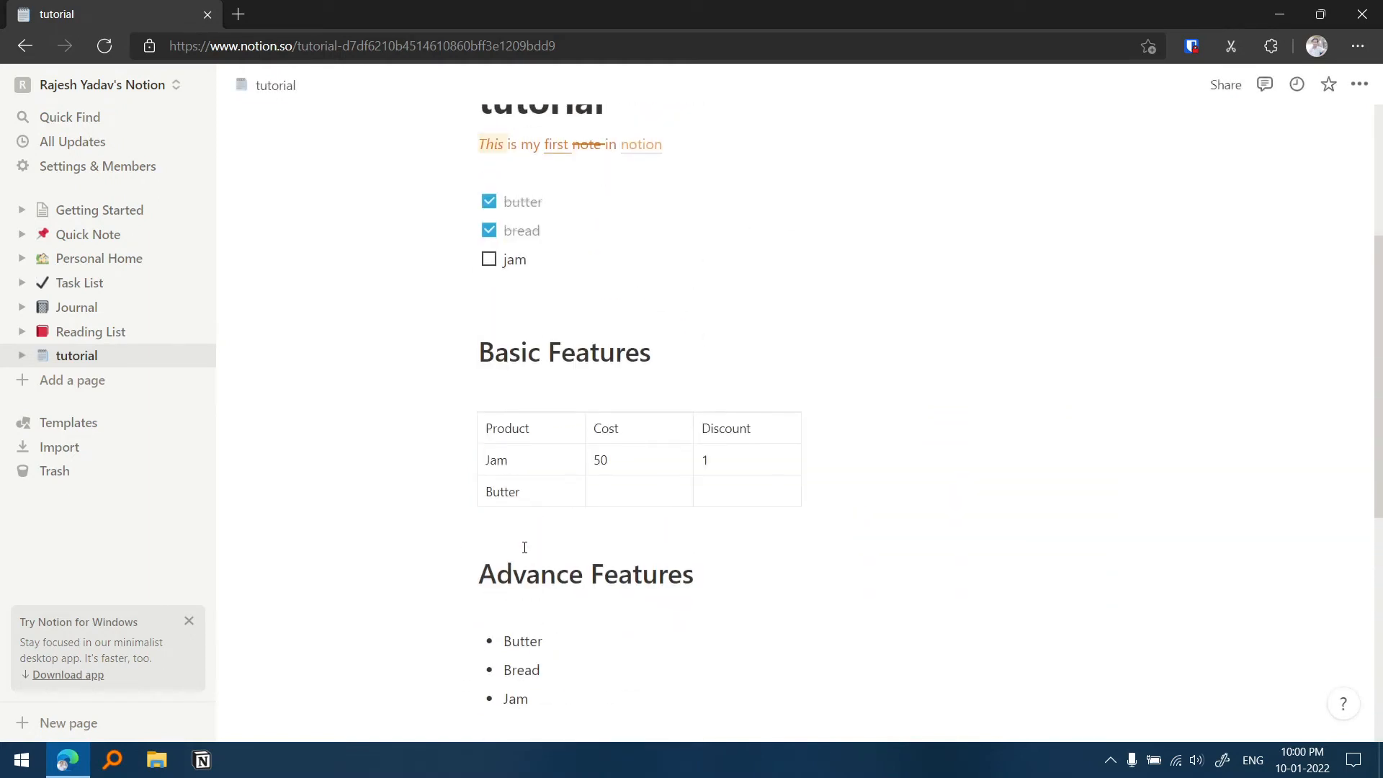
# Embed a sub-page titled "Sub Page" below the yellow callout at the end of the tutorial page.
pyautogui.scroll(4, 524, 547)
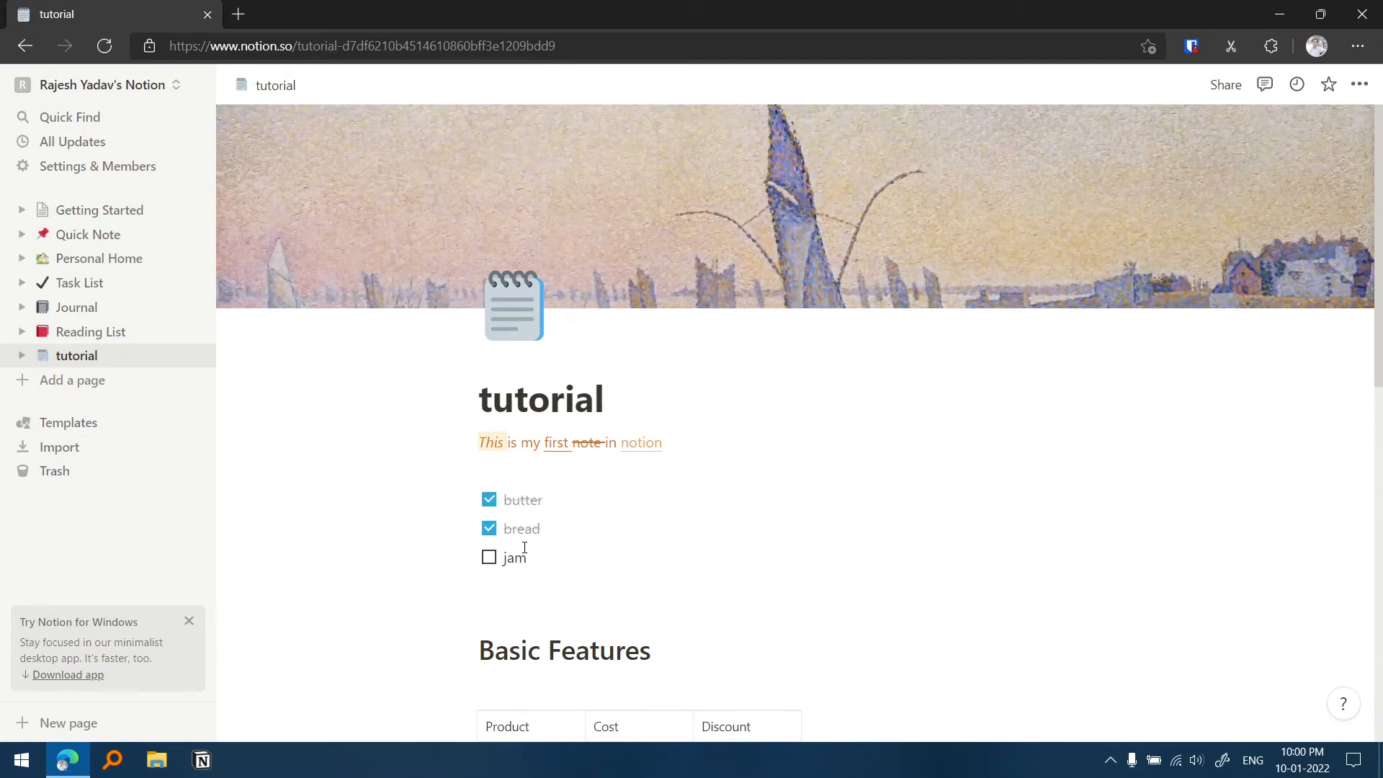
pyautogui.scroll(-1, 525, 547)
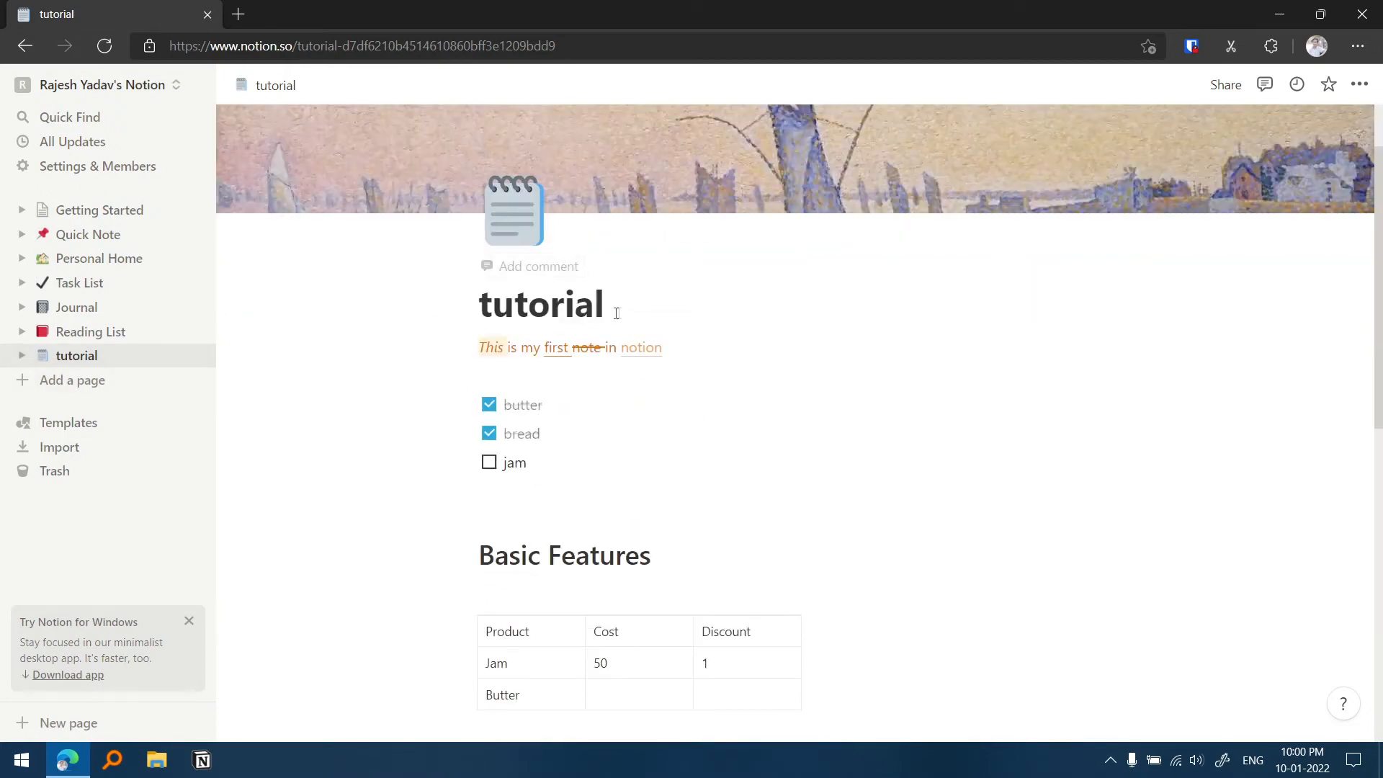
pyautogui.scroll(-9, 478, 394)
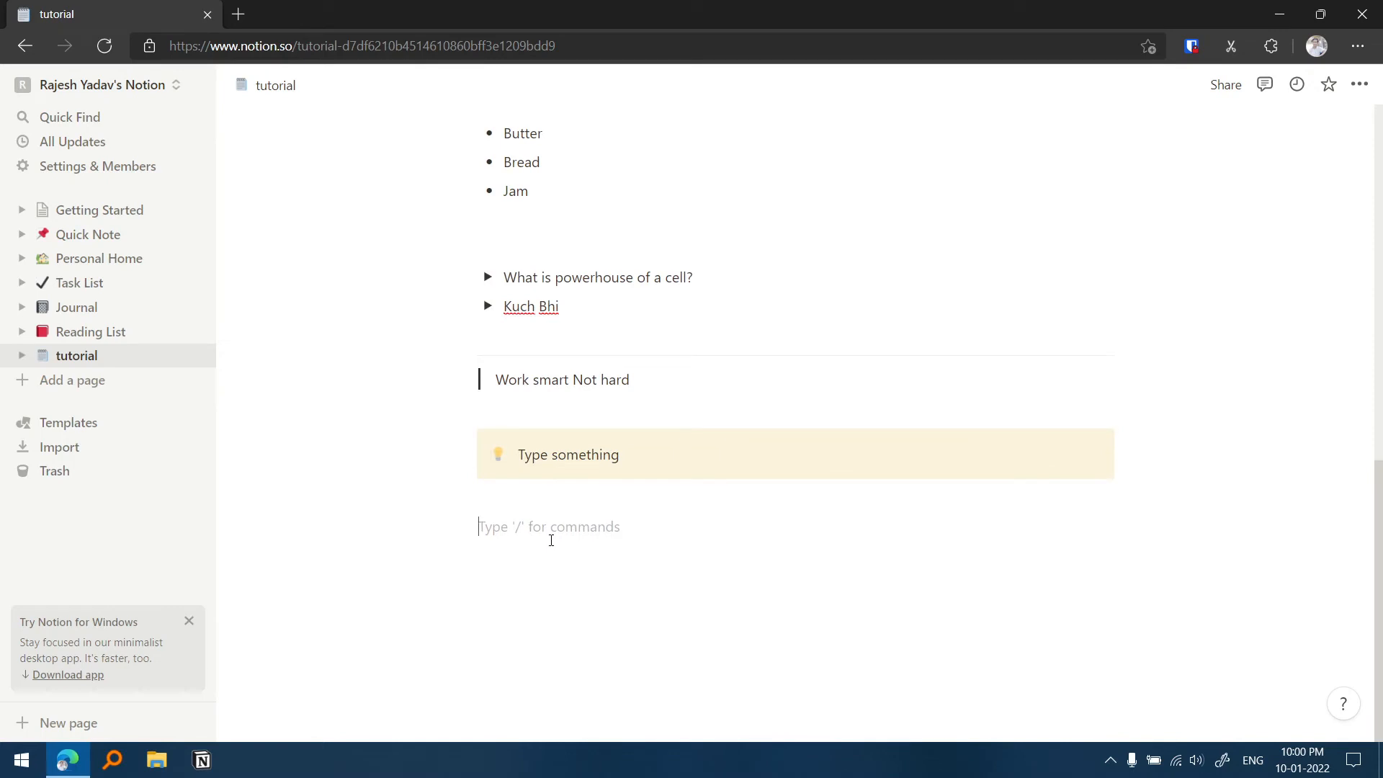
pyautogui.click(455, 525)
pyautogui.scroll(-1, 632, 444)
pyautogui.scroll(-5, 632, 444)
pyautogui.scroll(-2, 633, 442)
pyautogui.scroll(7, 559, 380)
pyautogui.click(602, 349)
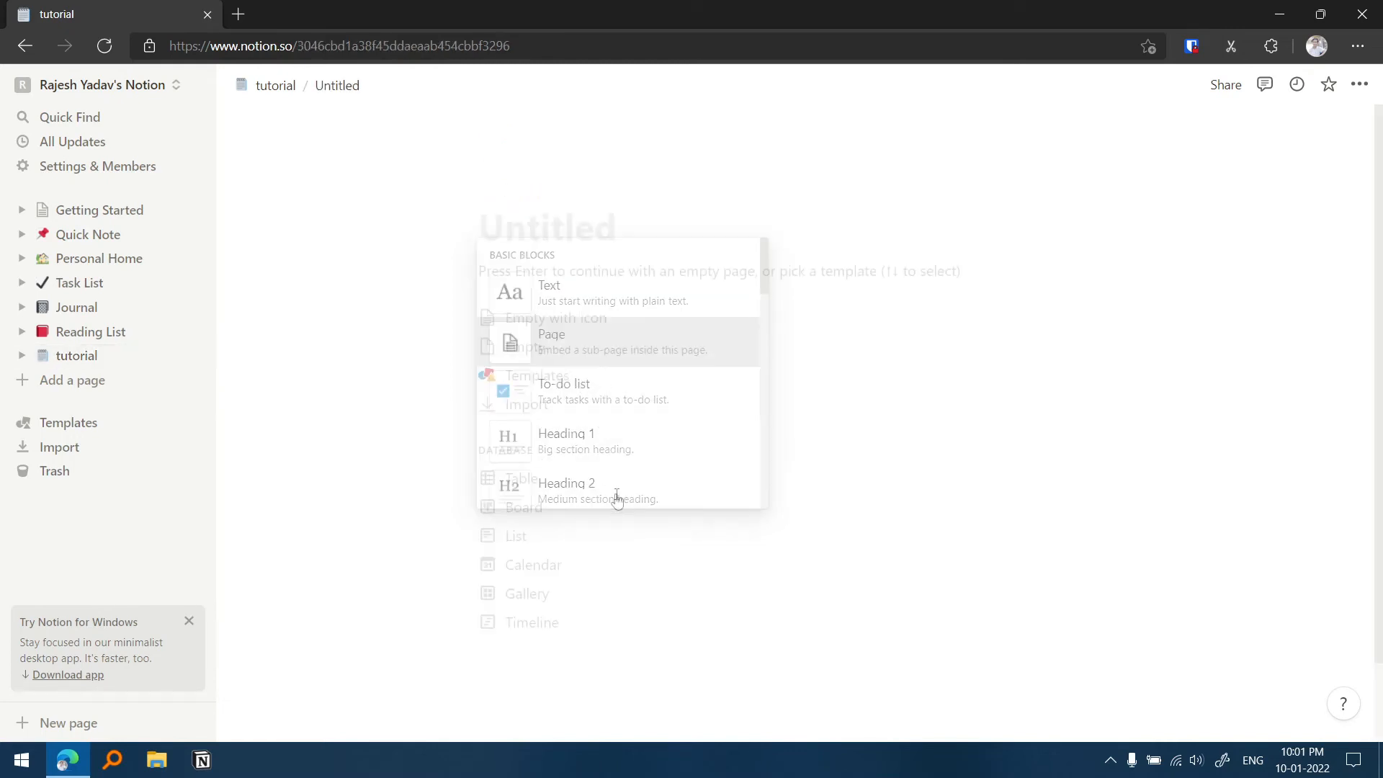
pyautogui.write('Sub Page')
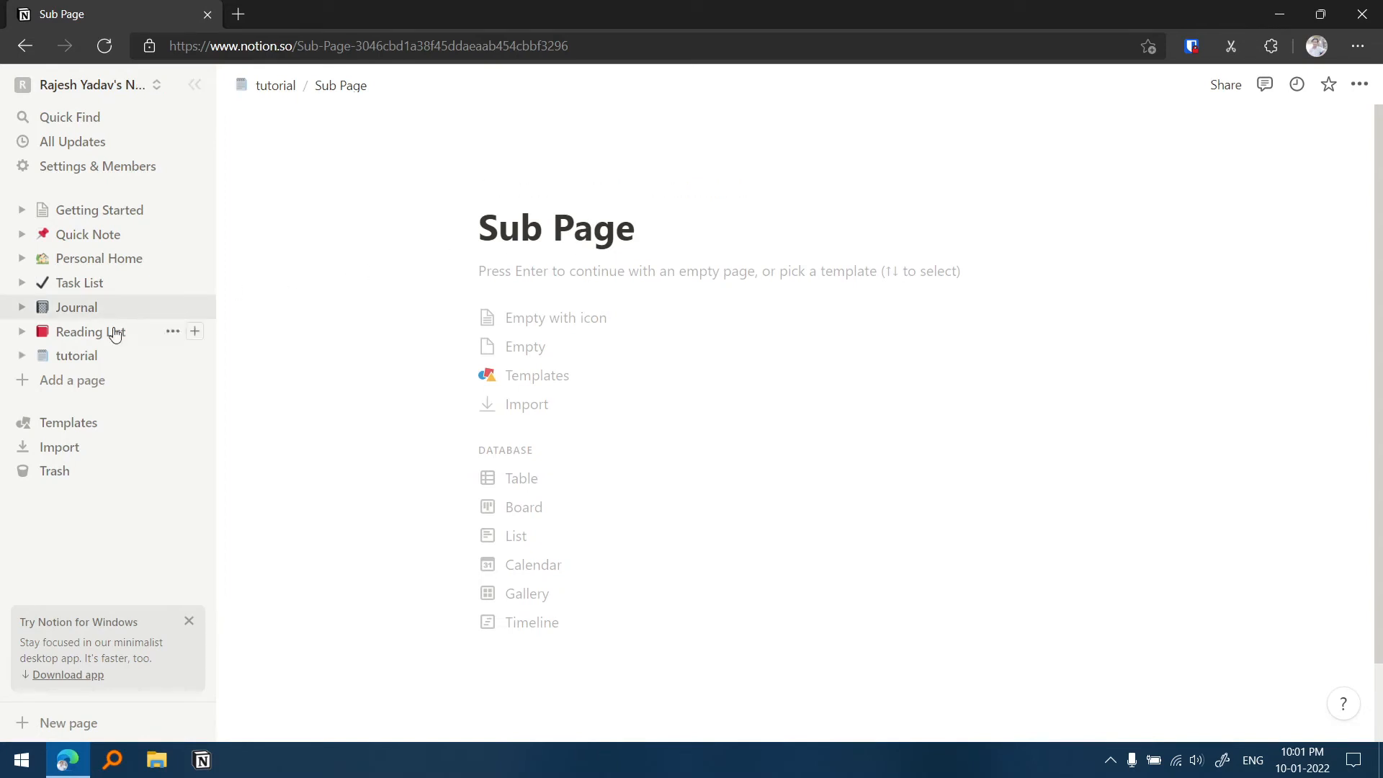
# Return to the tutorial page, open Sub Page through its link, and go back to the tutorial page.
pyautogui.click(98, 357)
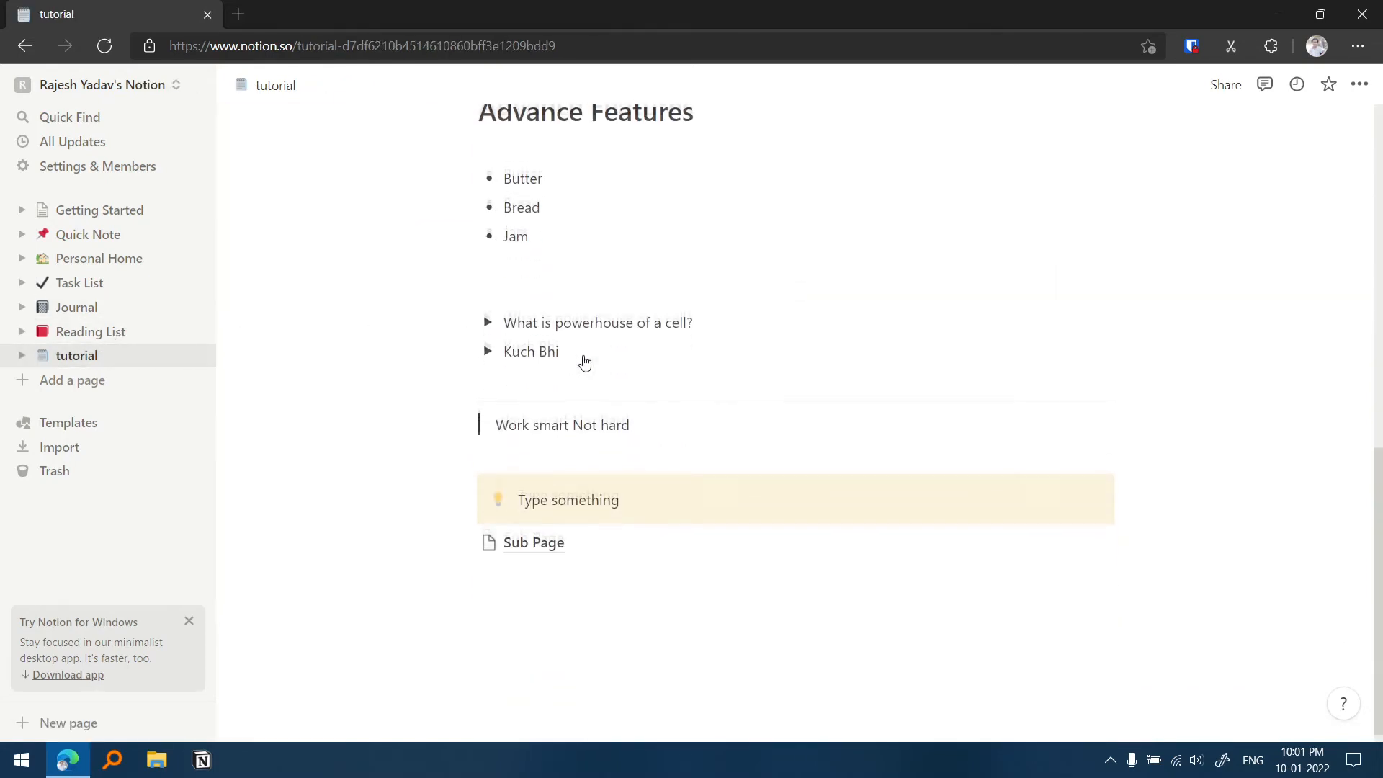
pyautogui.click(540, 531)
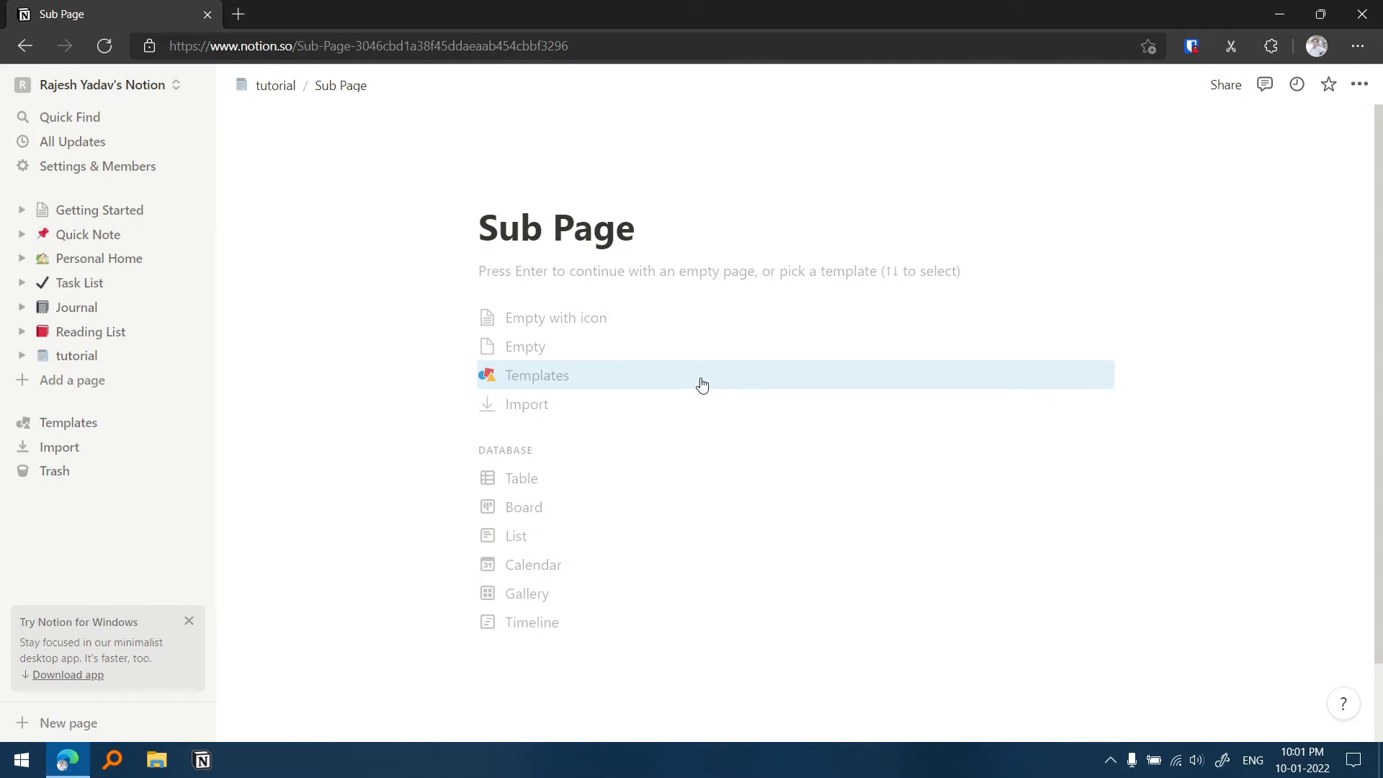
pyautogui.click(275, 85)
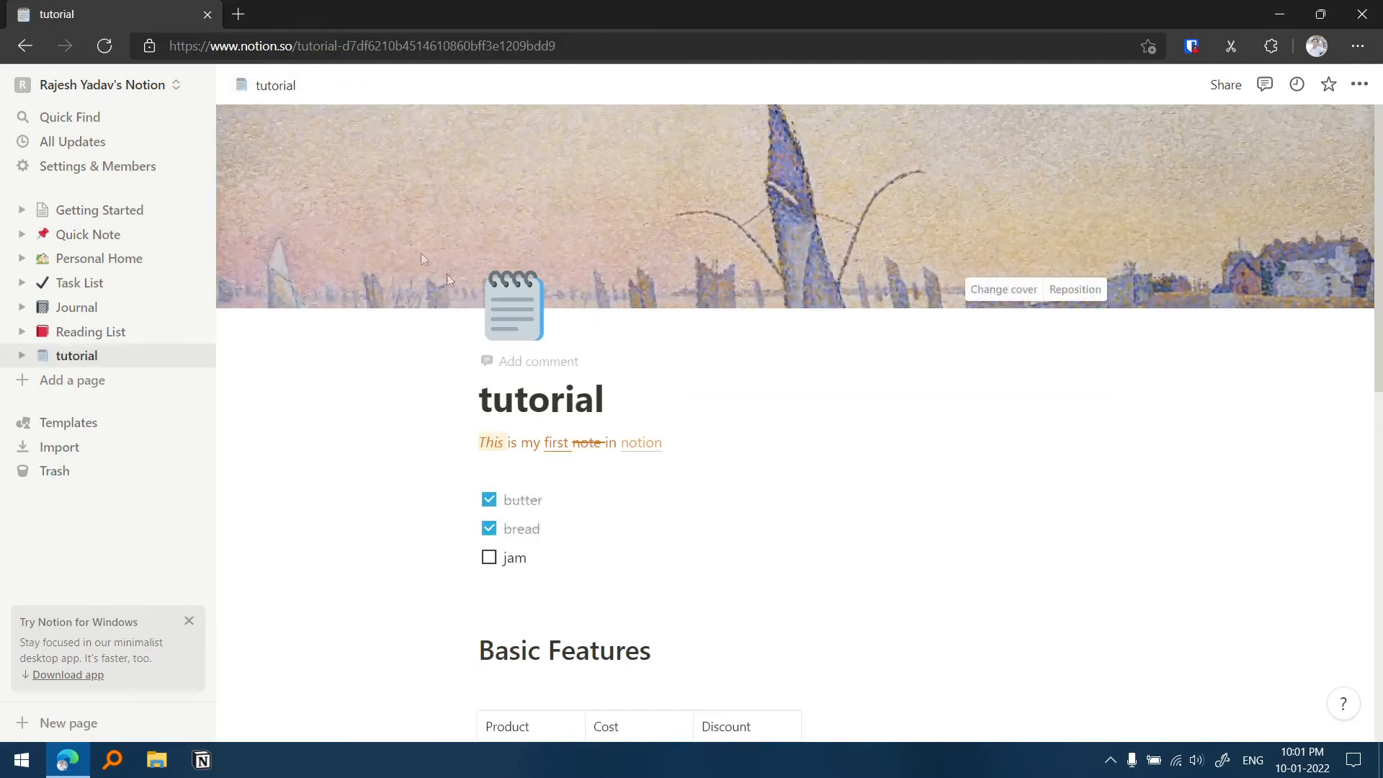
# Insert an Unsplash image of cookies on a cooling rack with a whisk below the Sub Page link.
pyautogui.scroll(-10, 526, 353)
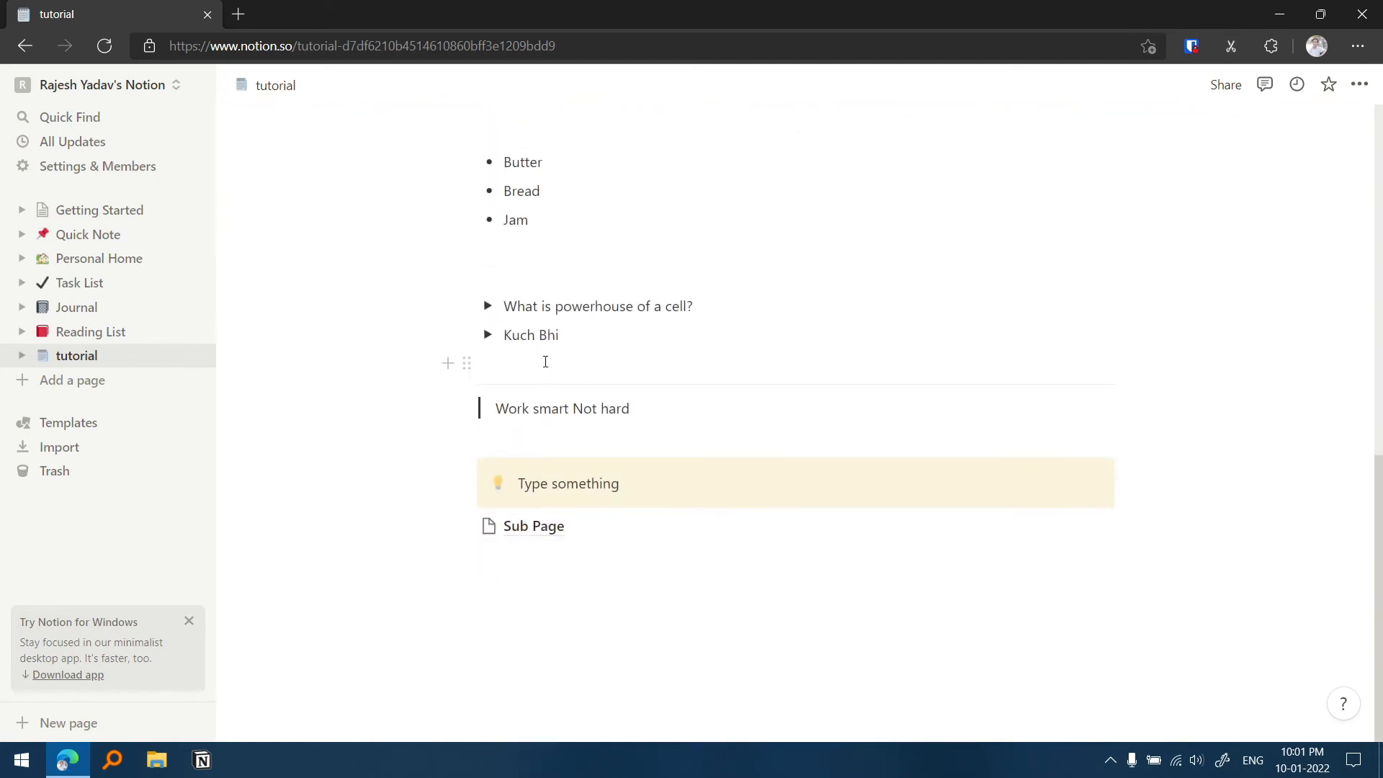
pyautogui.click(599, 584)
pyautogui.press('Return')
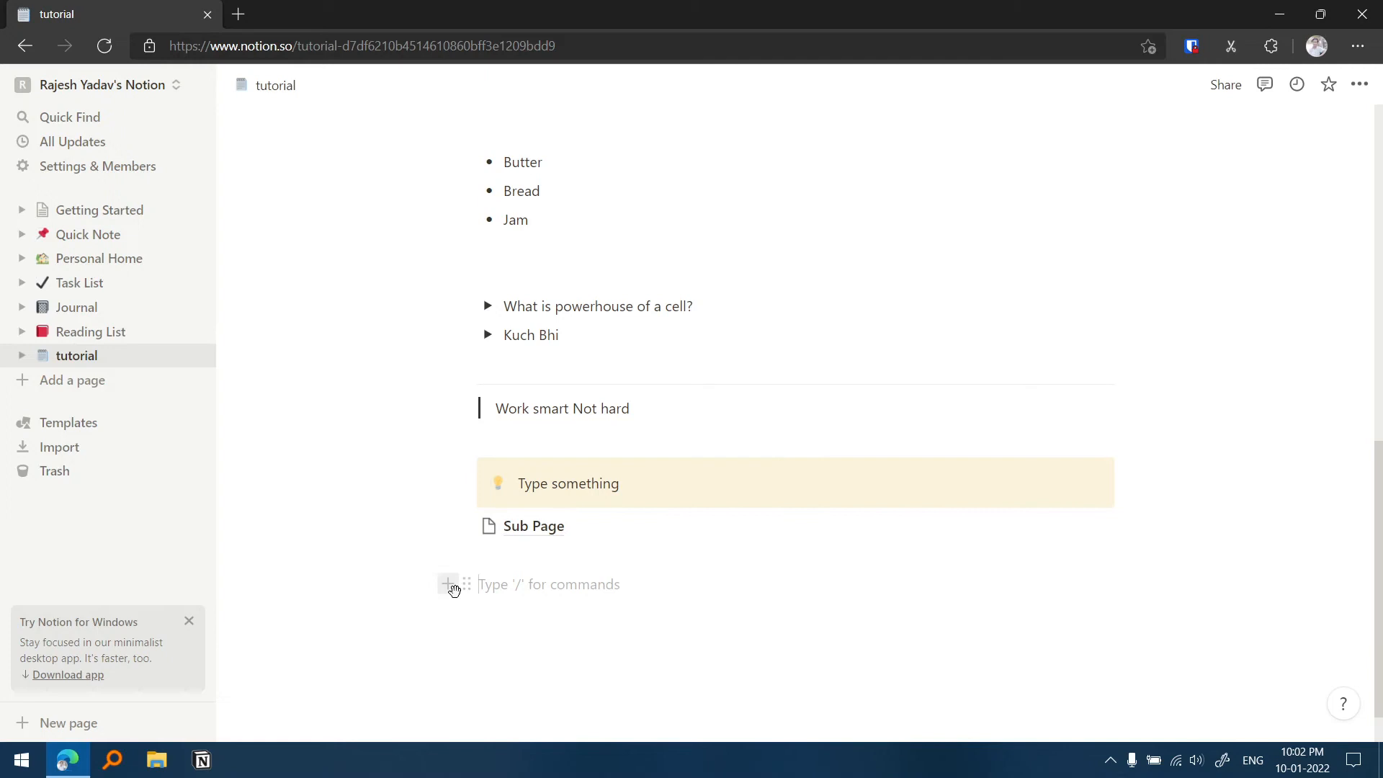
pyautogui.click(454, 585)
pyautogui.scroll(-10, 540, 478)
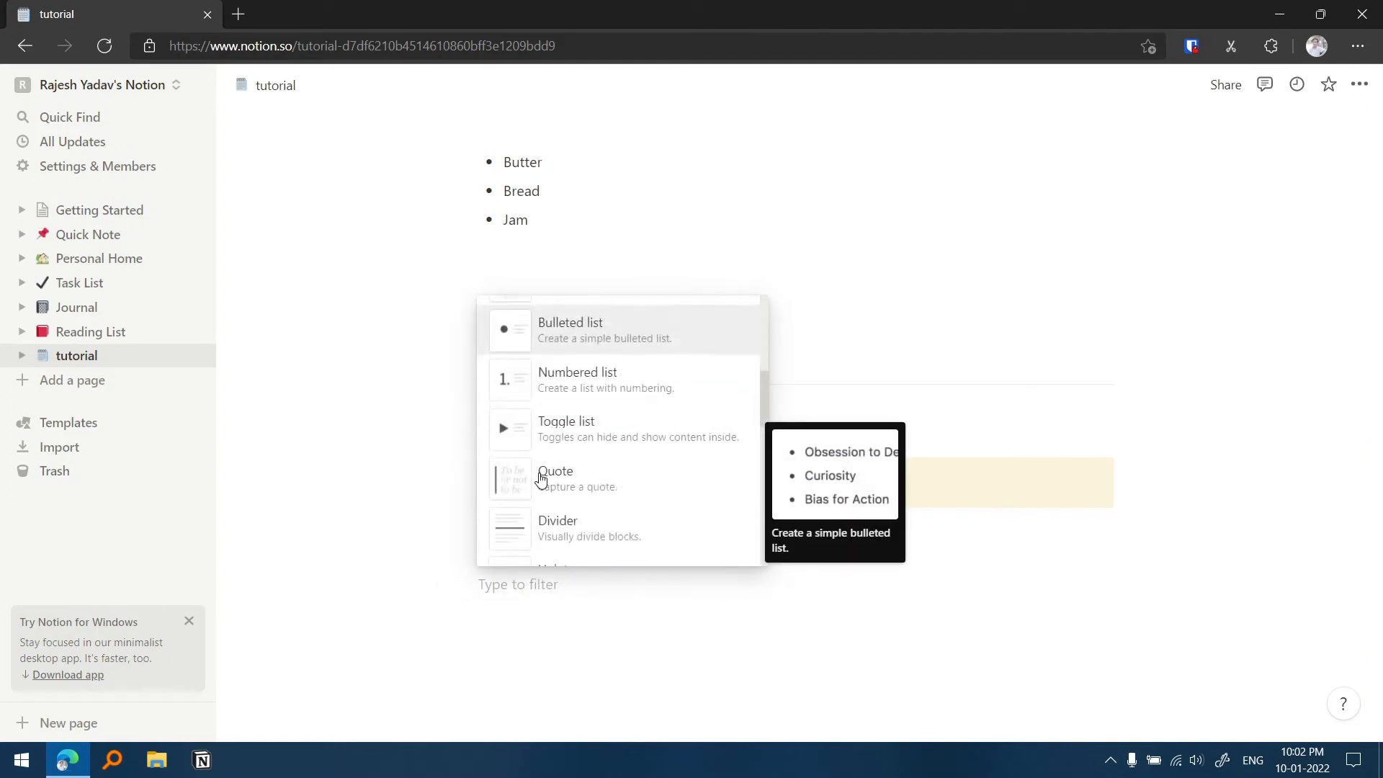
pyautogui.scroll(-3, 646, 447)
pyautogui.scroll(-10, 625, 477)
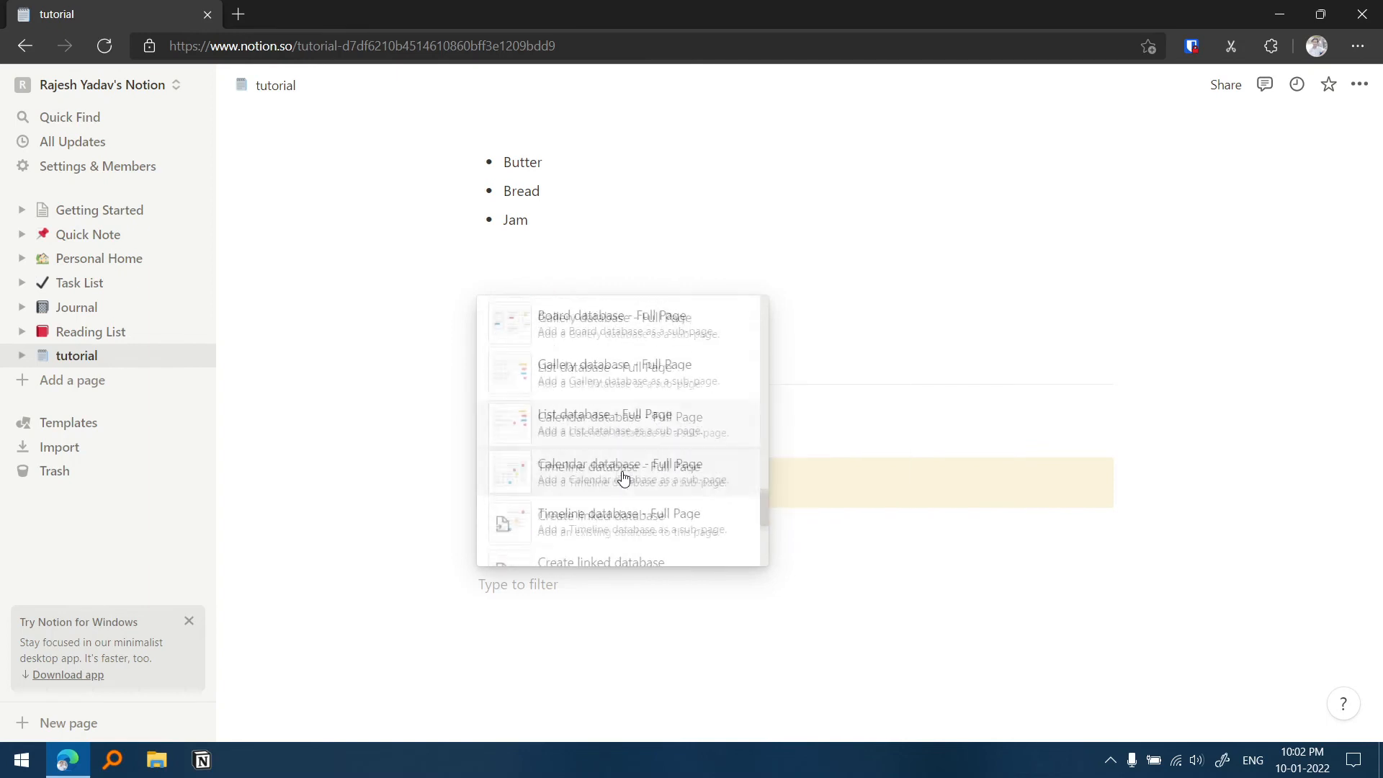
pyautogui.scroll(1, 591, 349)
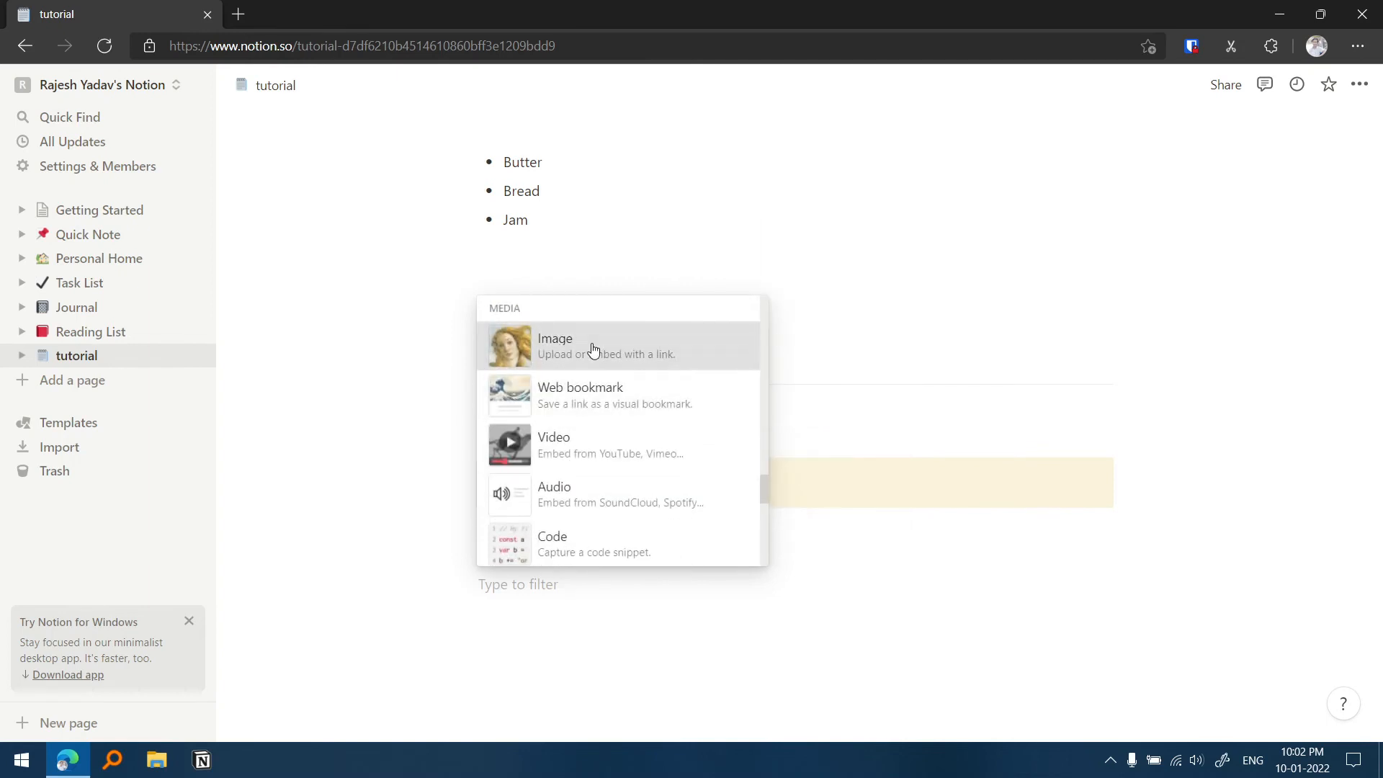
pyautogui.click(593, 347)
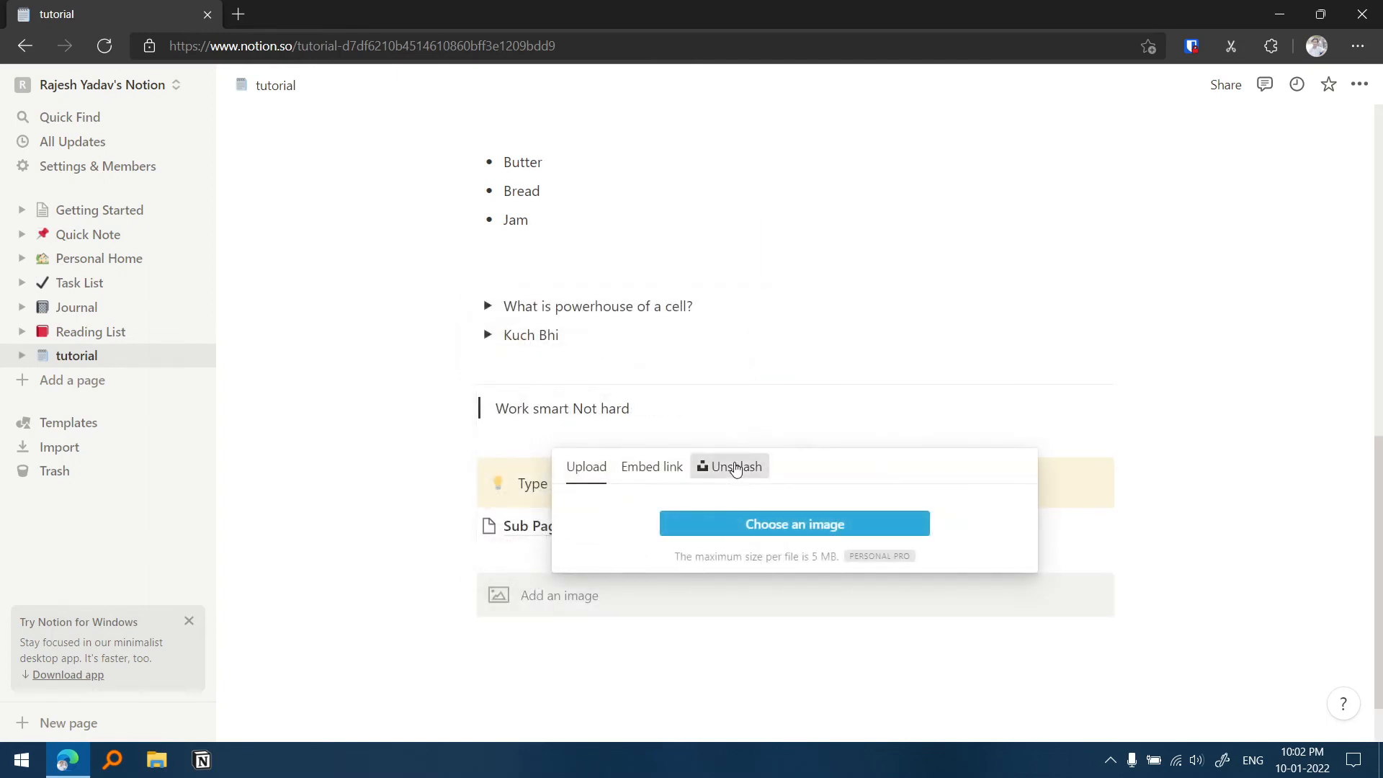
pyautogui.click(731, 466)
pyautogui.click(632, 329)
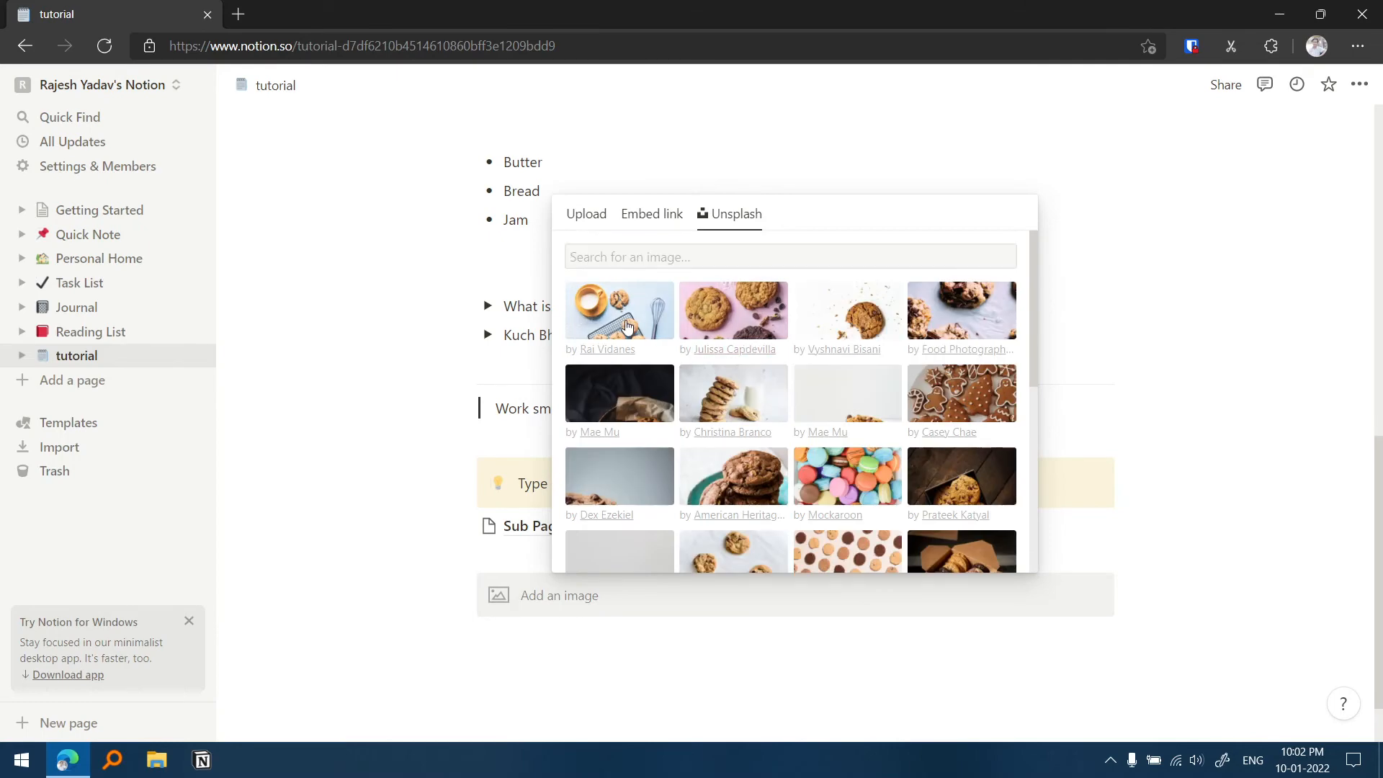
pyautogui.scroll(-1, 394, 601)
pyautogui.scroll(-3, 432, 533)
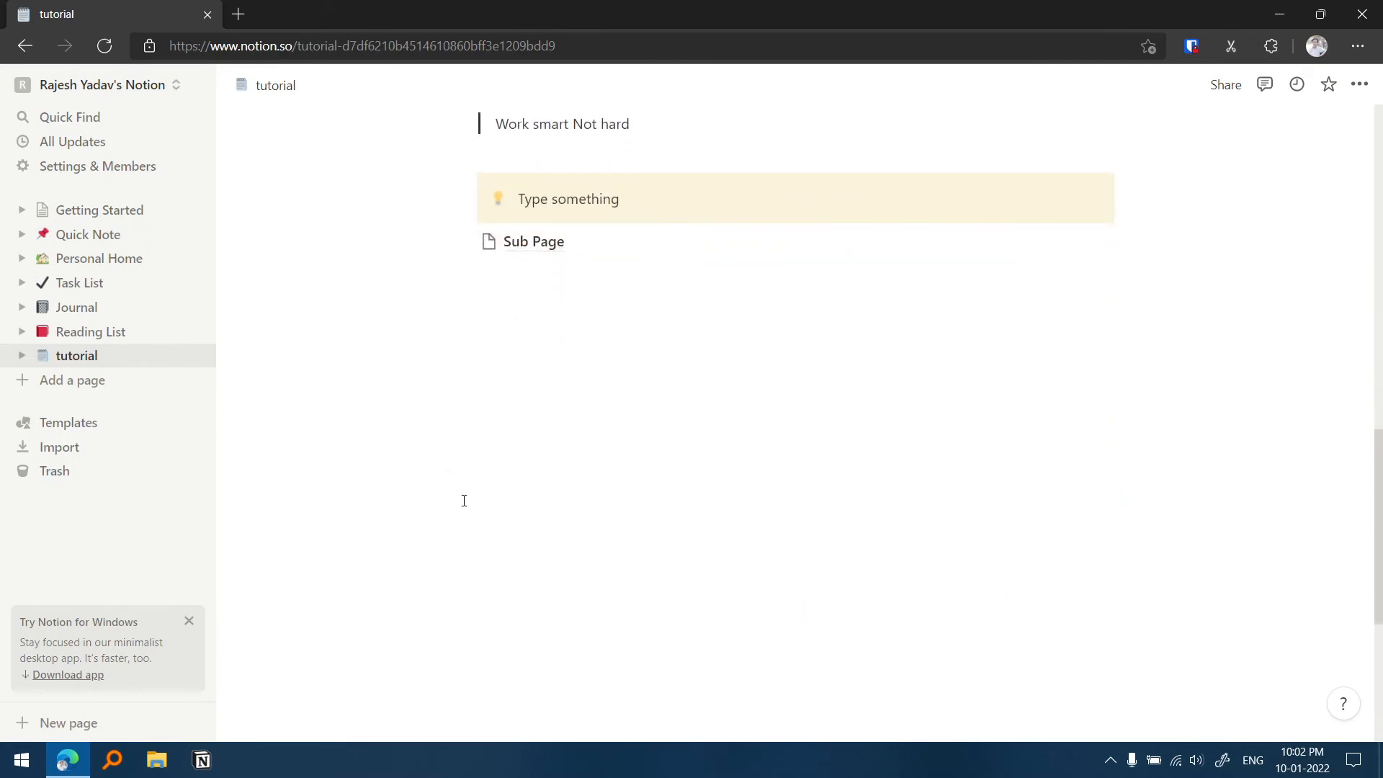
pyautogui.scroll(-3, 463, 500)
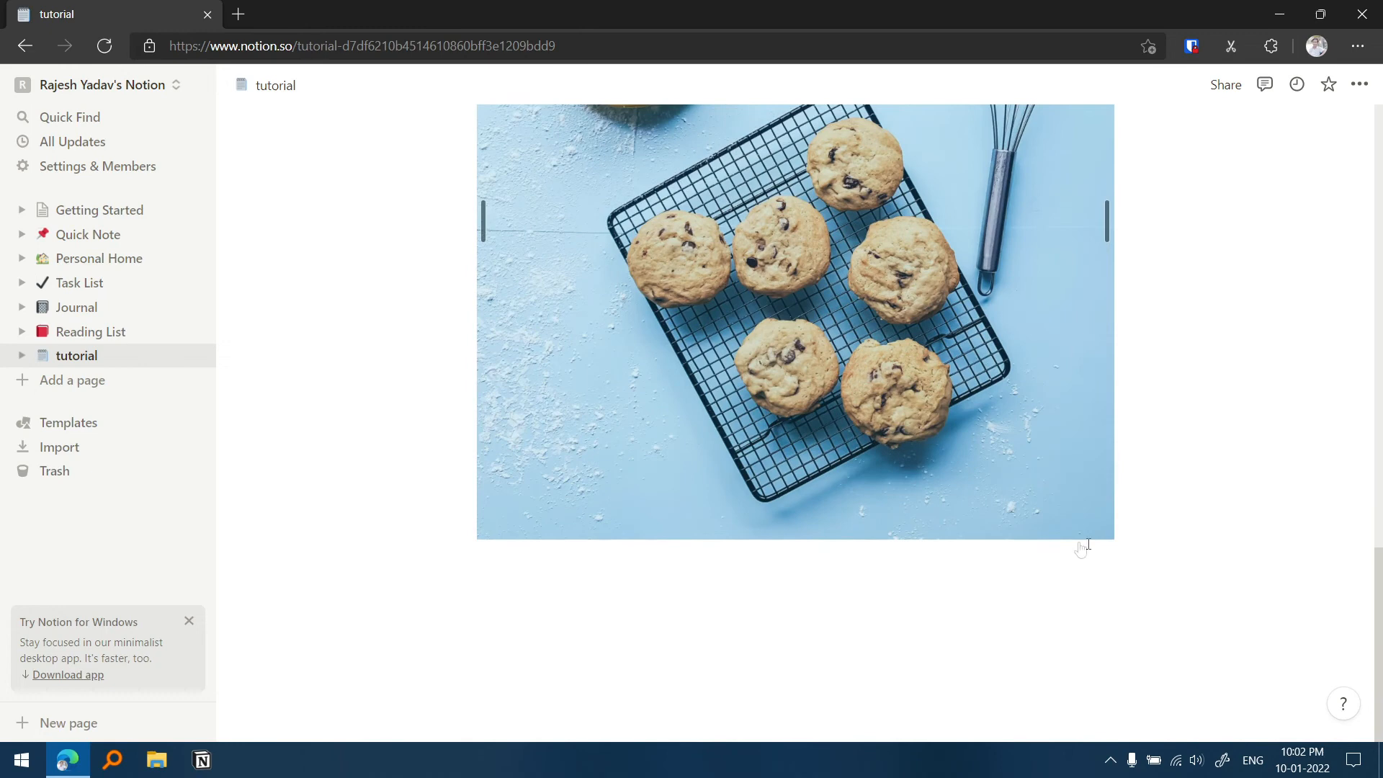
pyautogui.click(785, 570)
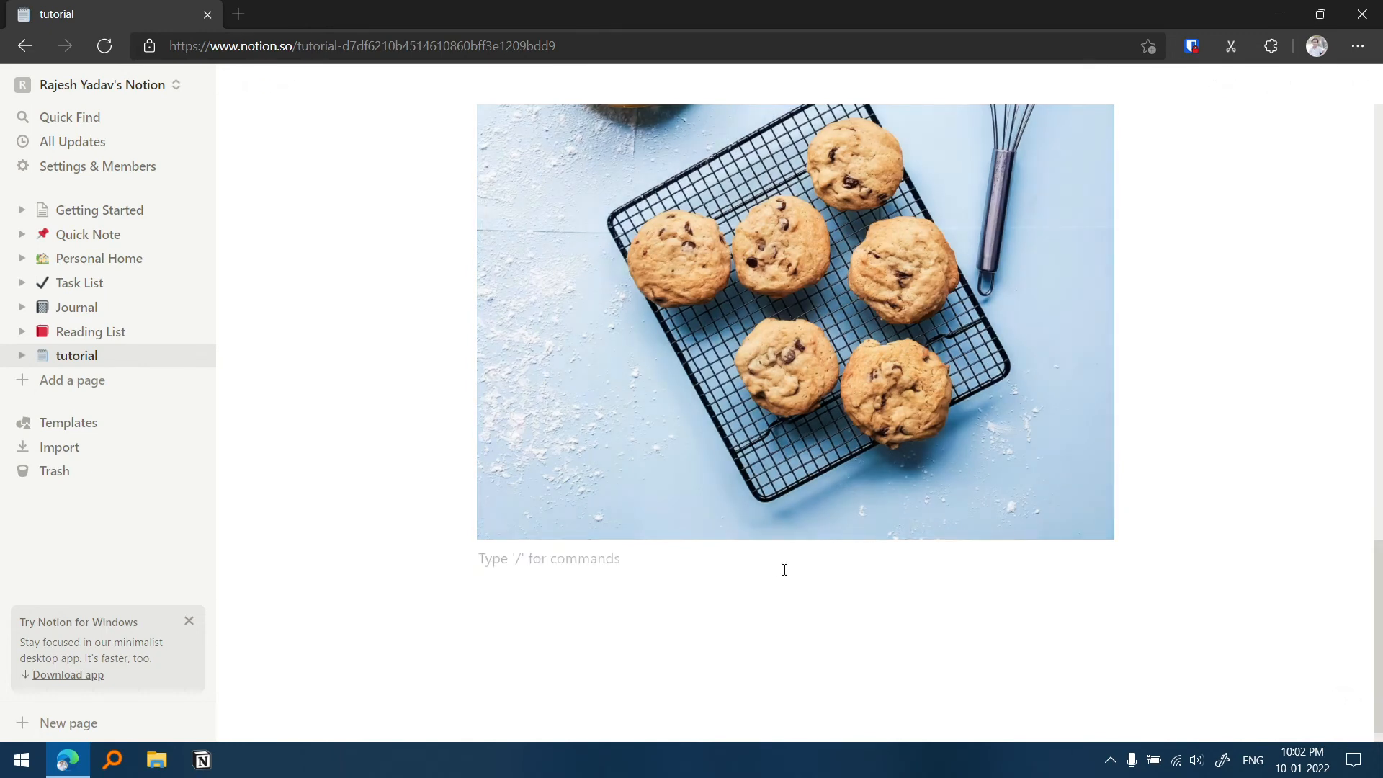
pyautogui.write('/')
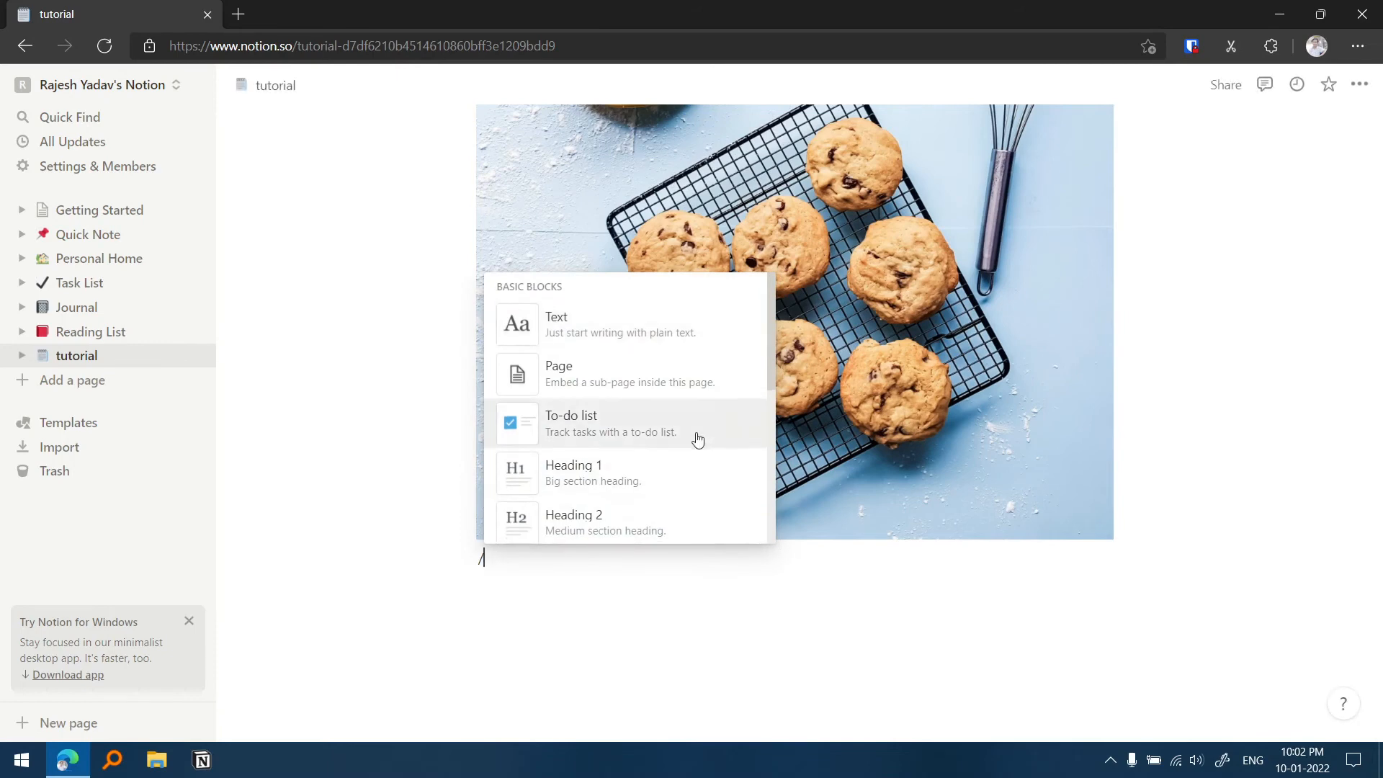
pyautogui.scroll(-12, 694, 437)
pyautogui.scroll(-10, 691, 439)
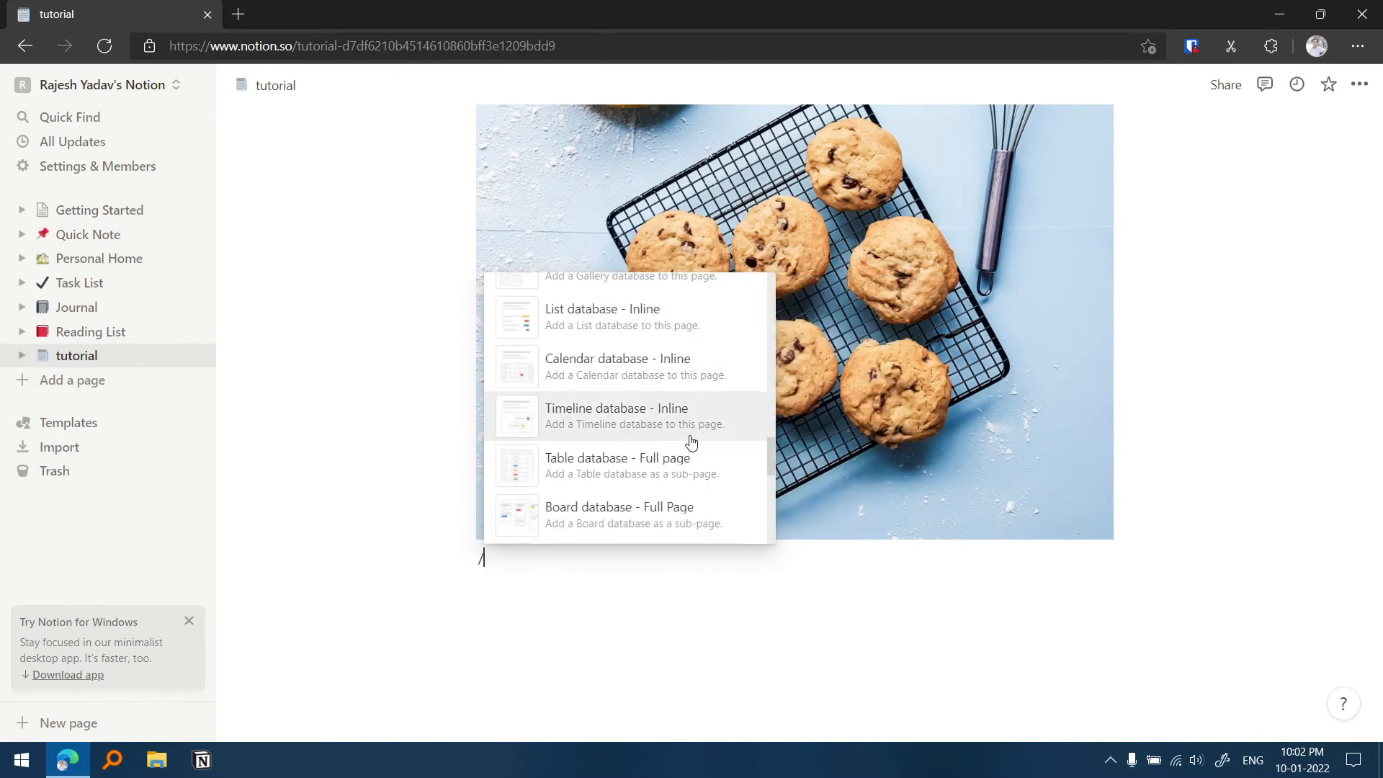
pyautogui.click(633, 378)
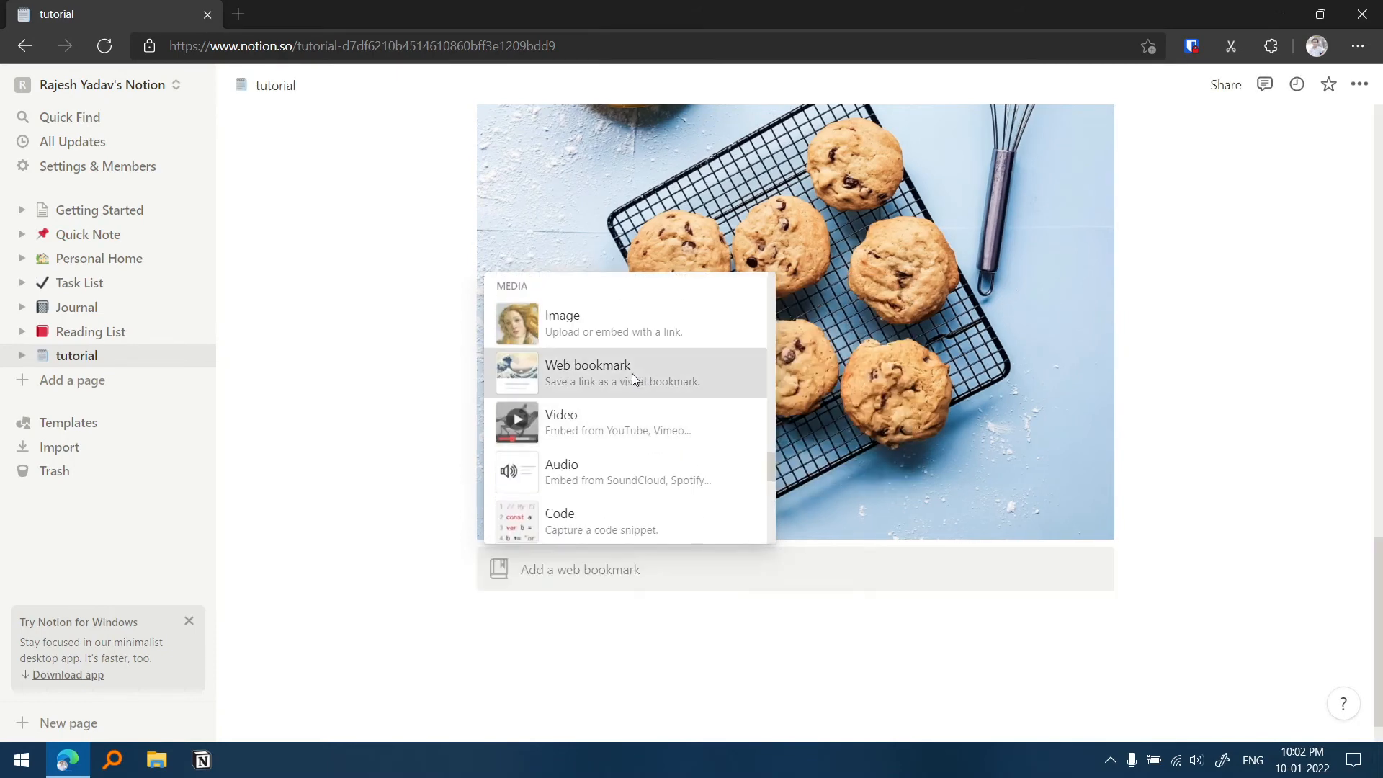
pyautogui.write('www.google.com')
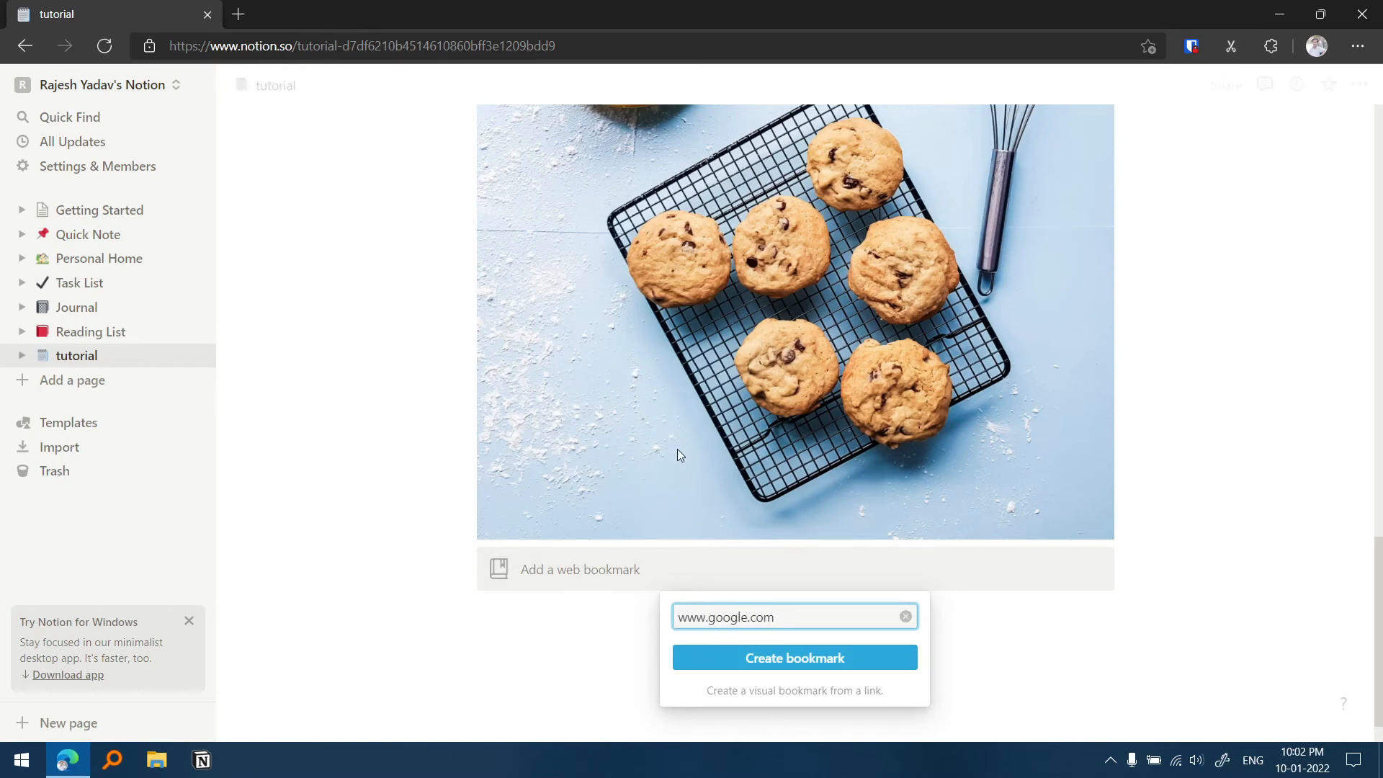
pyautogui.click(788, 652)
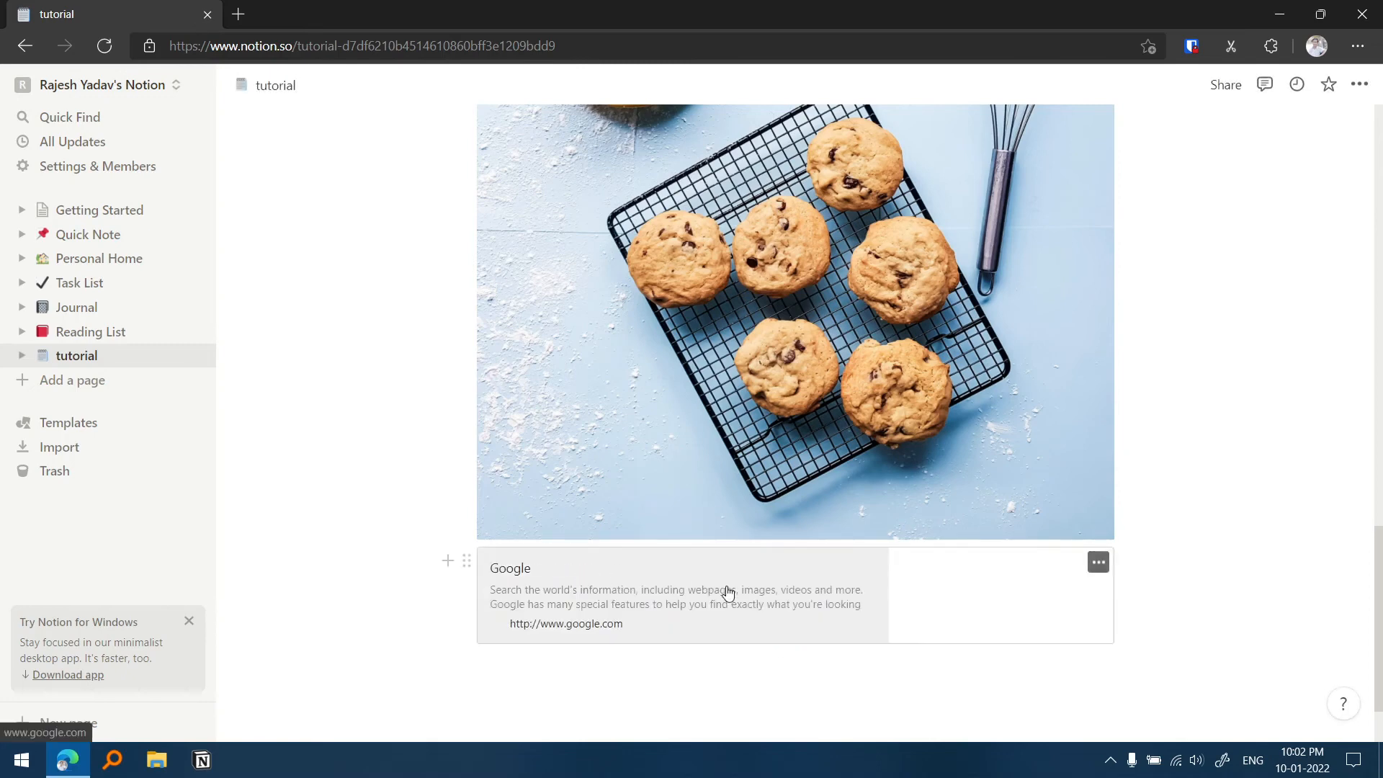
# Insert an empty video block below the Google bookmark.
pyautogui.click(562, 685)
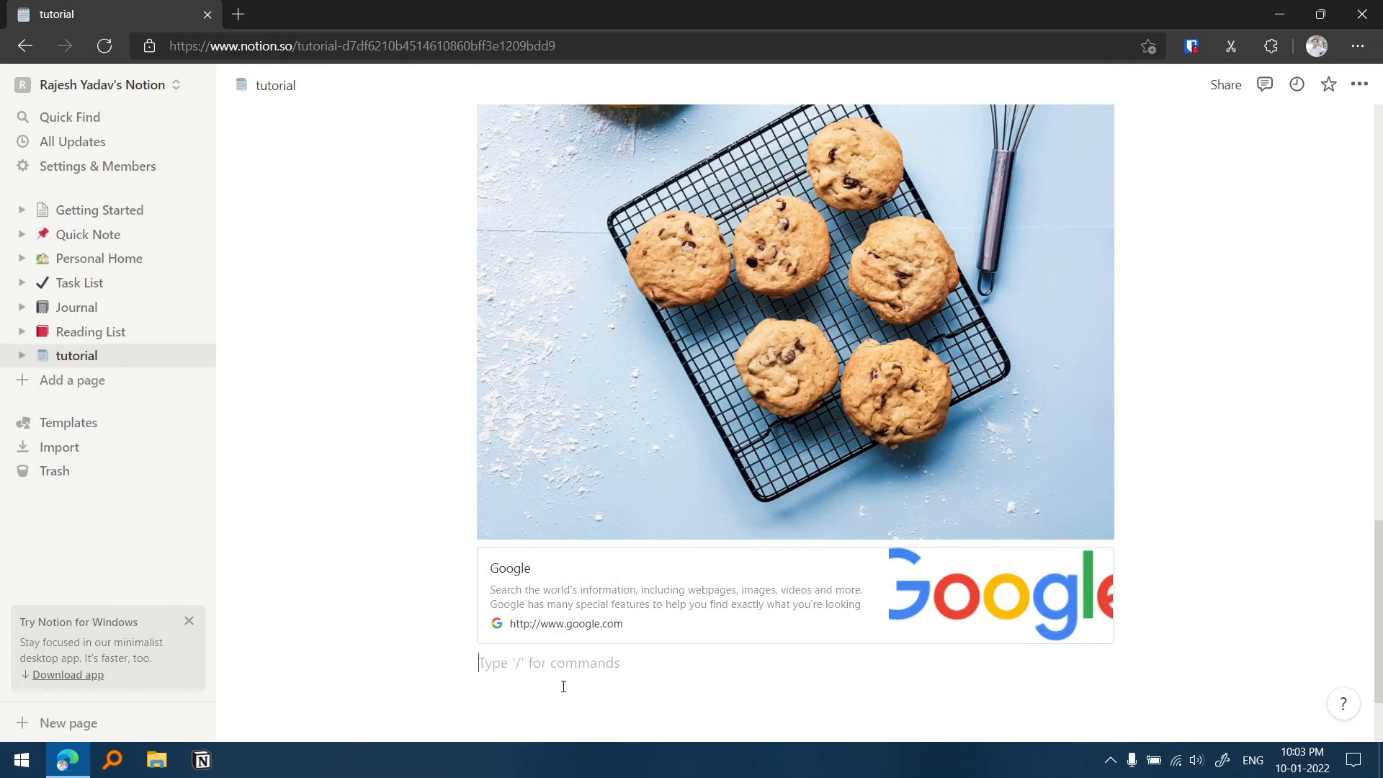
pyautogui.scroll(-2, 562, 686)
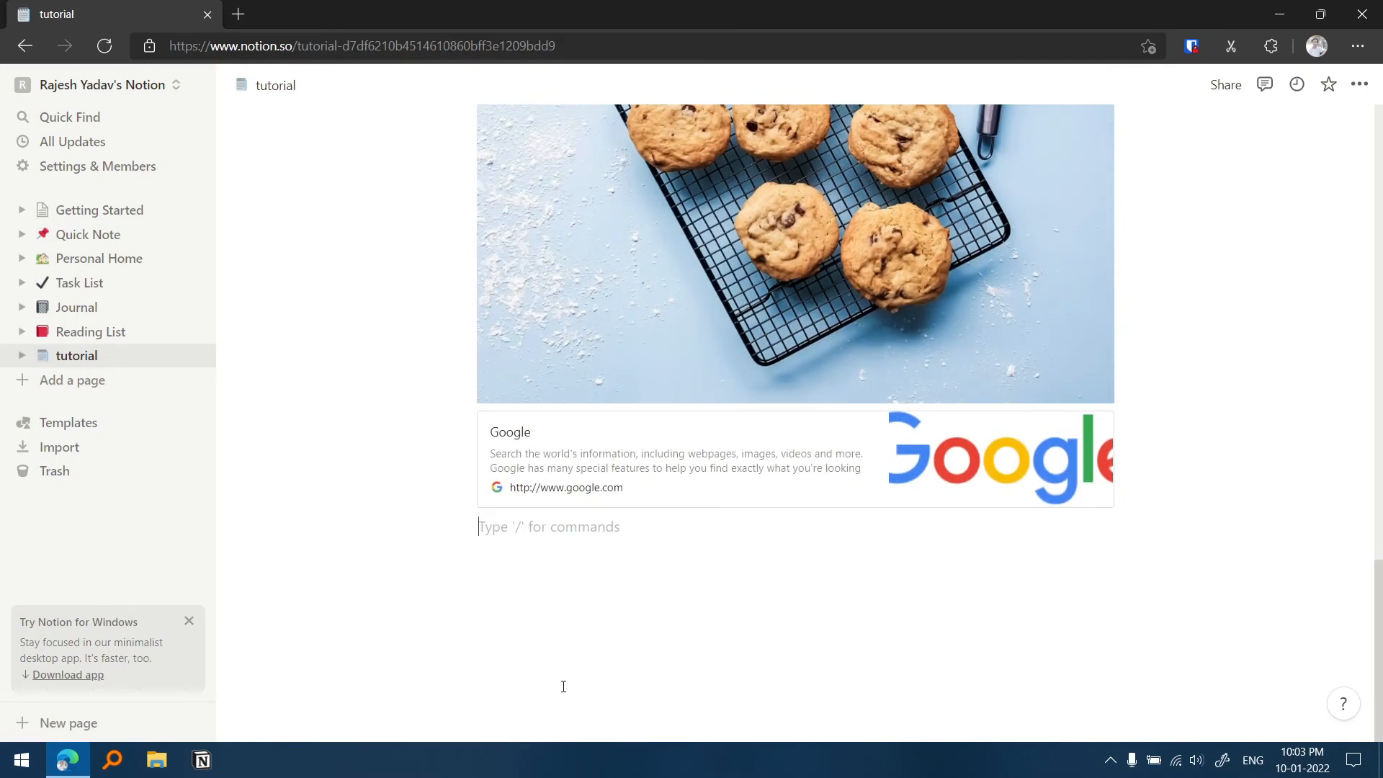
pyautogui.write('/')
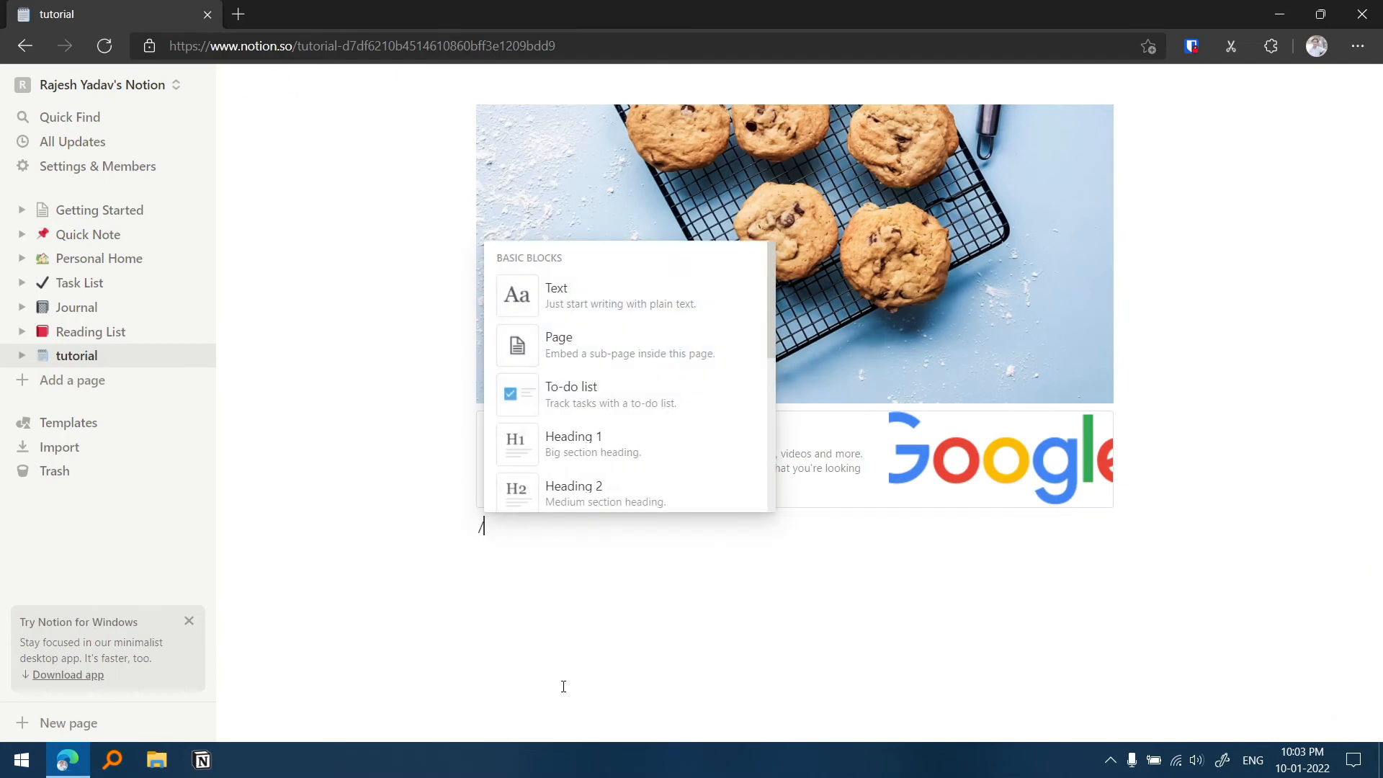
pyautogui.scroll(-10, 626, 463)
pyautogui.scroll(-12, 626, 461)
pyautogui.scroll(1, 627, 460)
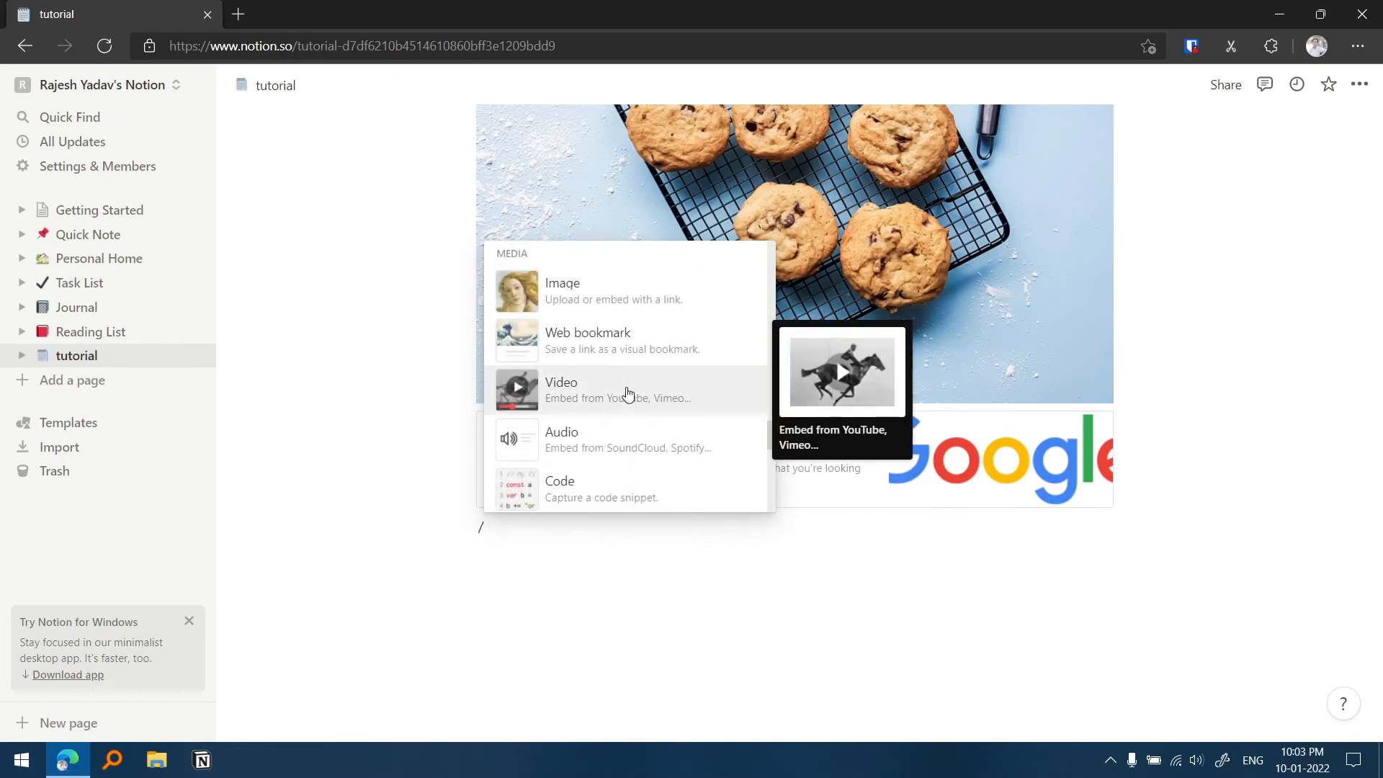
pyautogui.click(627, 393)
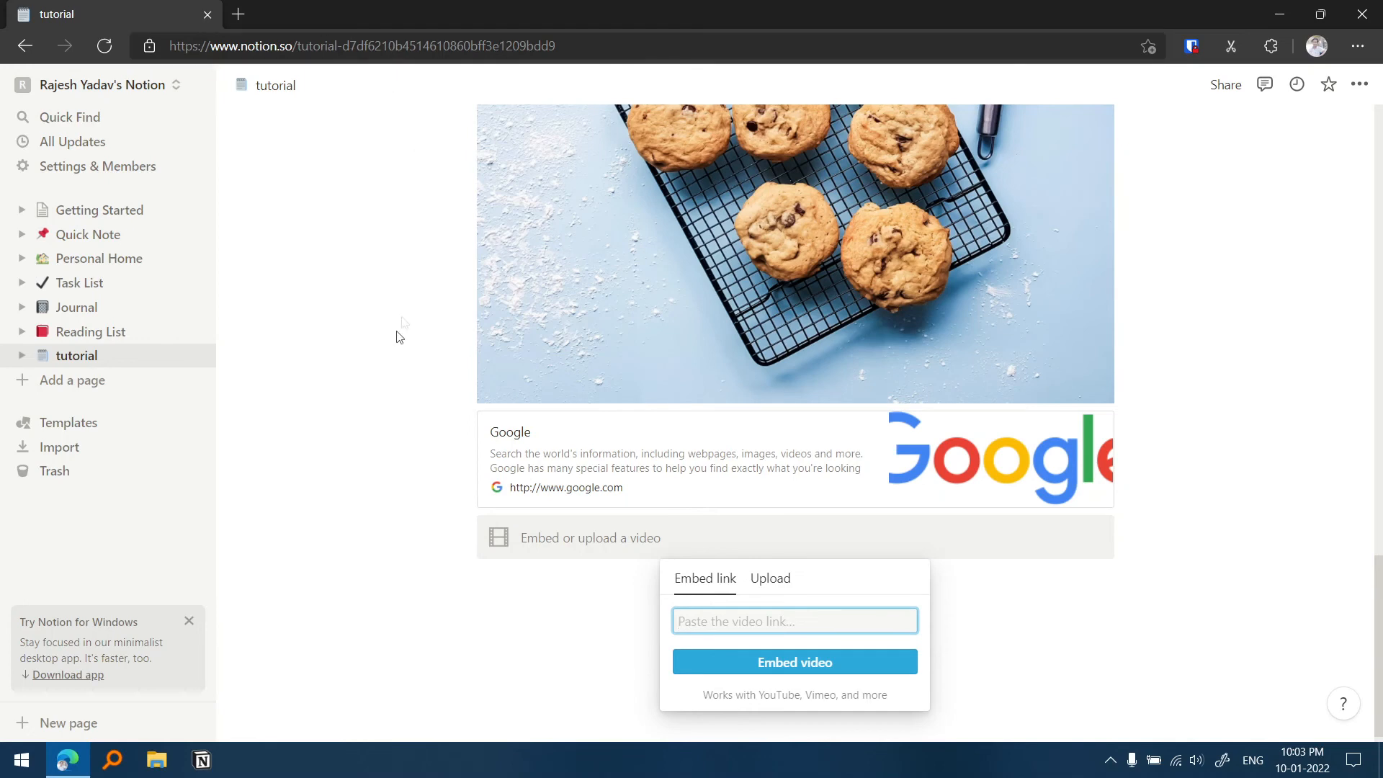
# Open a video on youtube.com in an InPrivate browser window and embed its link in the page's video block.
pyautogui.click(1358, 46)
pyautogui.click(1265, 130)
pyautogui.write('youtube.com')
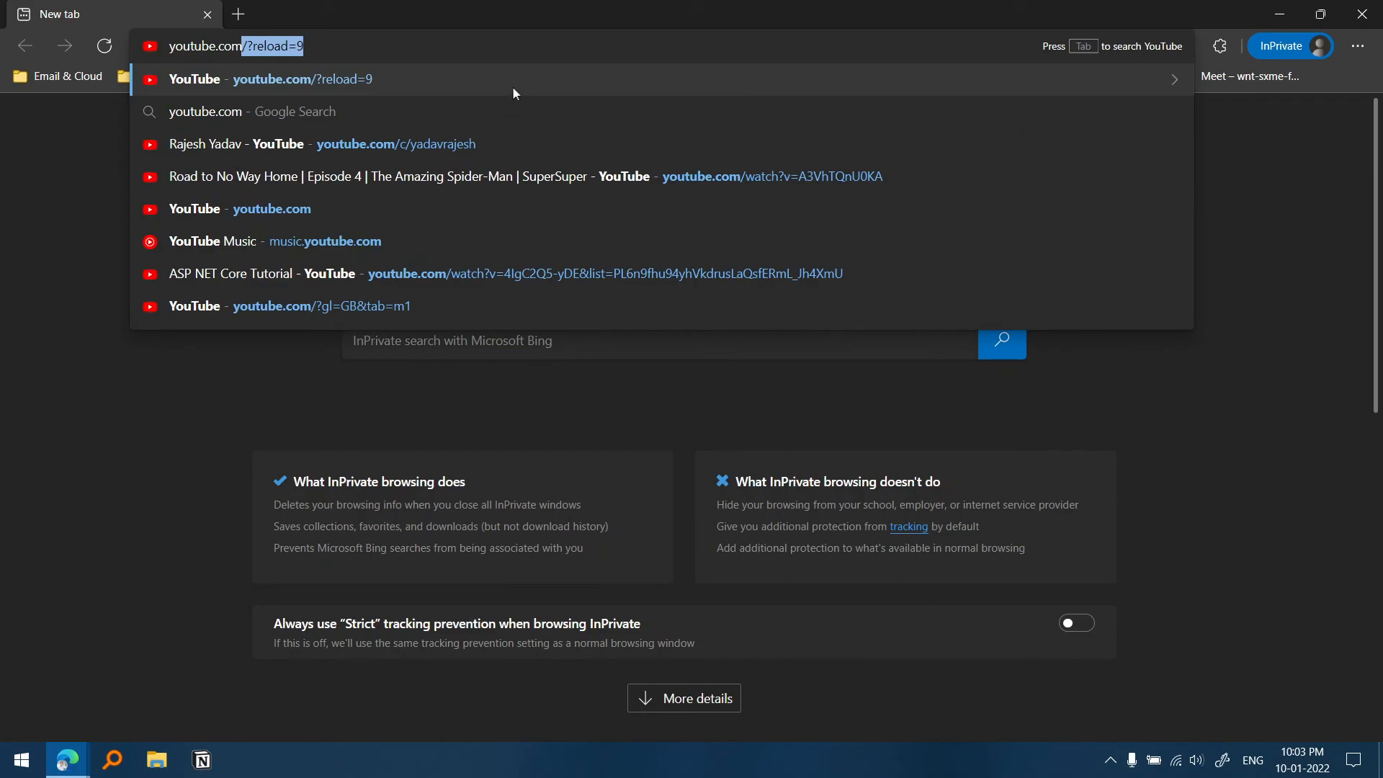
pyautogui.press('Return')
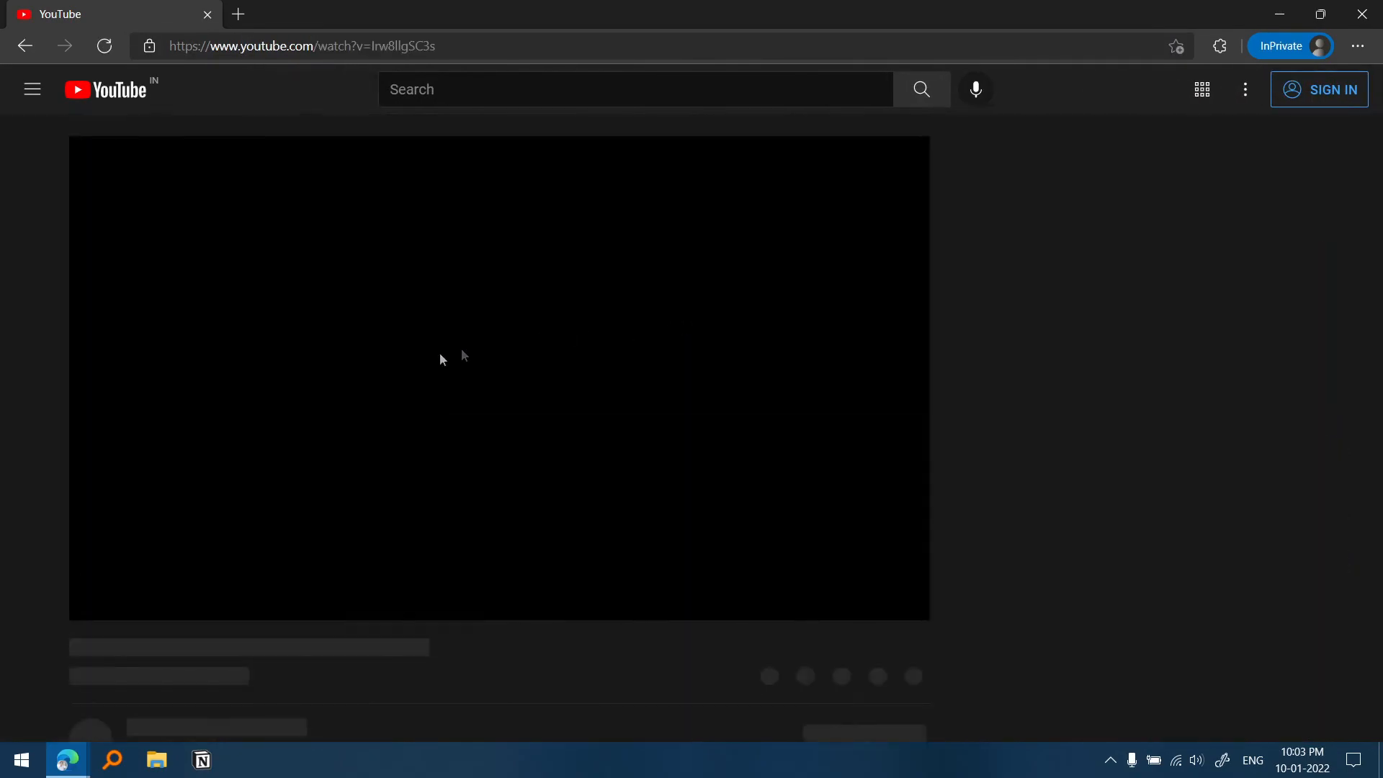
pyautogui.click(438, 354)
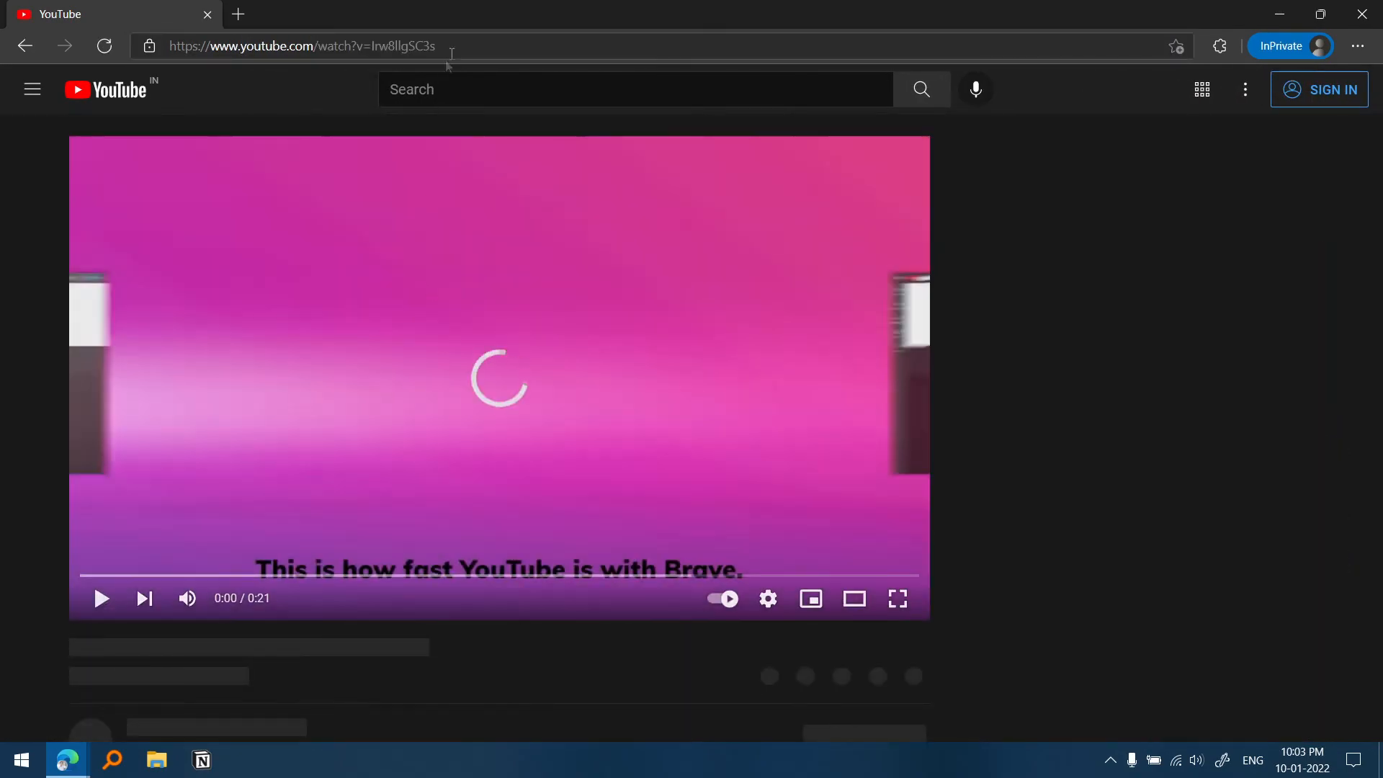
pyautogui.click(461, 46)
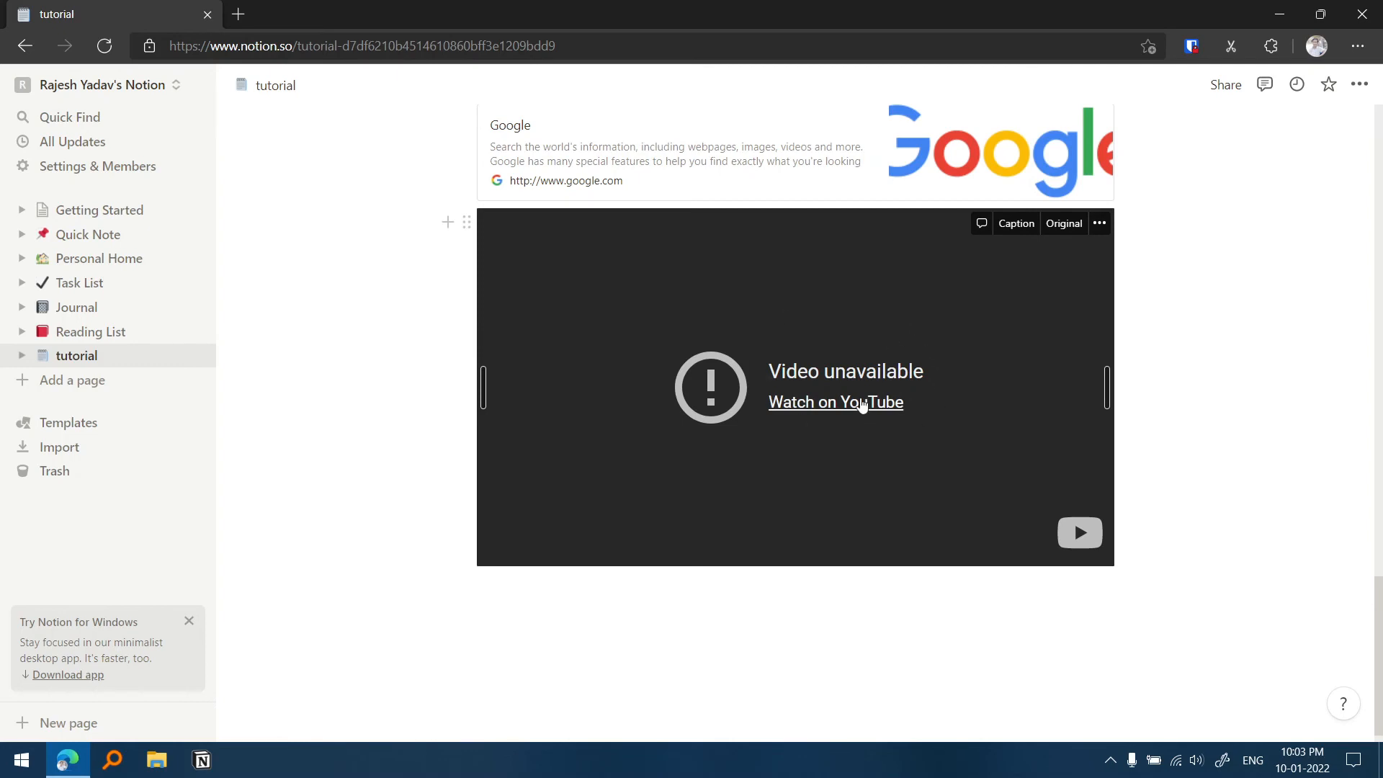
# Insert a code block below the embedded YouTube video.
pyautogui.scroll(-1, 862, 405)
pyautogui.click(602, 559)
pyautogui.click(447, 559)
pyautogui.scroll(-10, 628, 452)
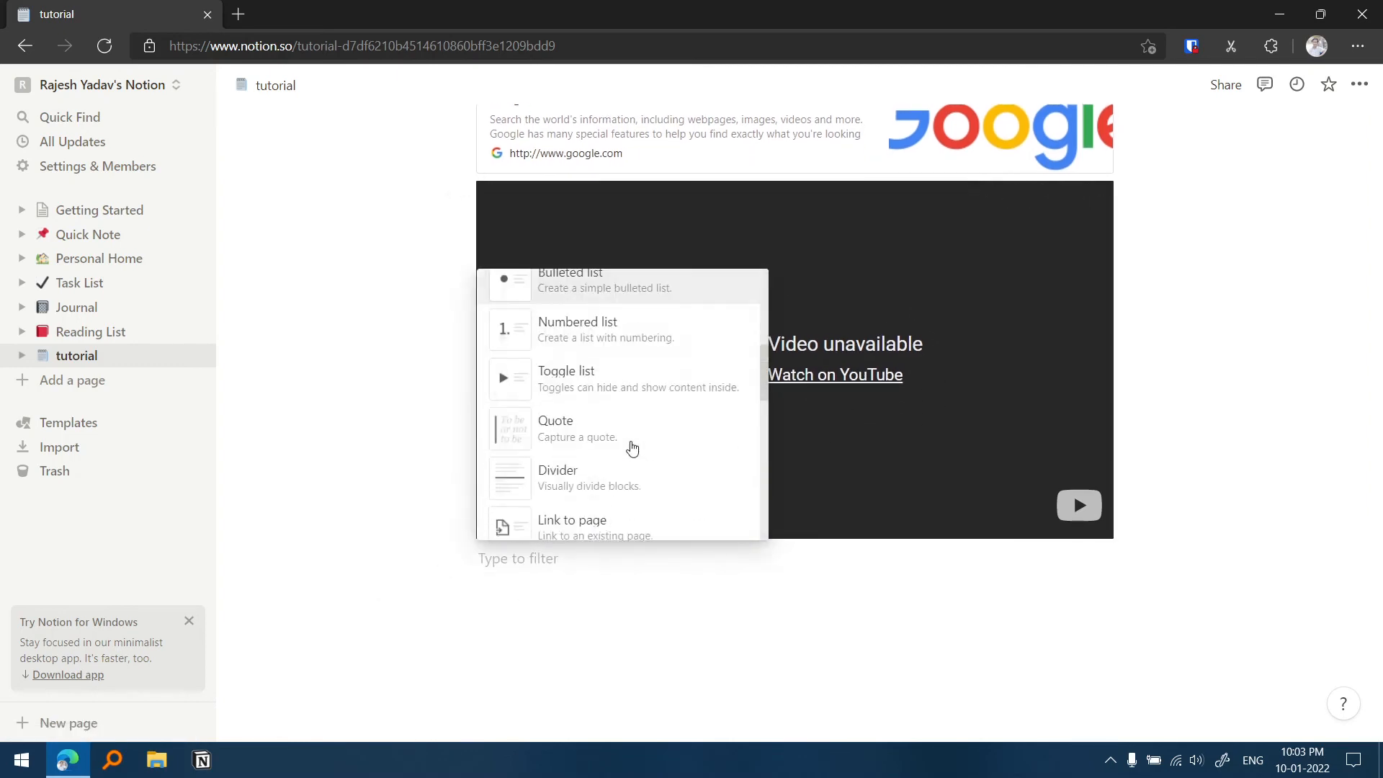
pyautogui.scroll(-8, 631, 447)
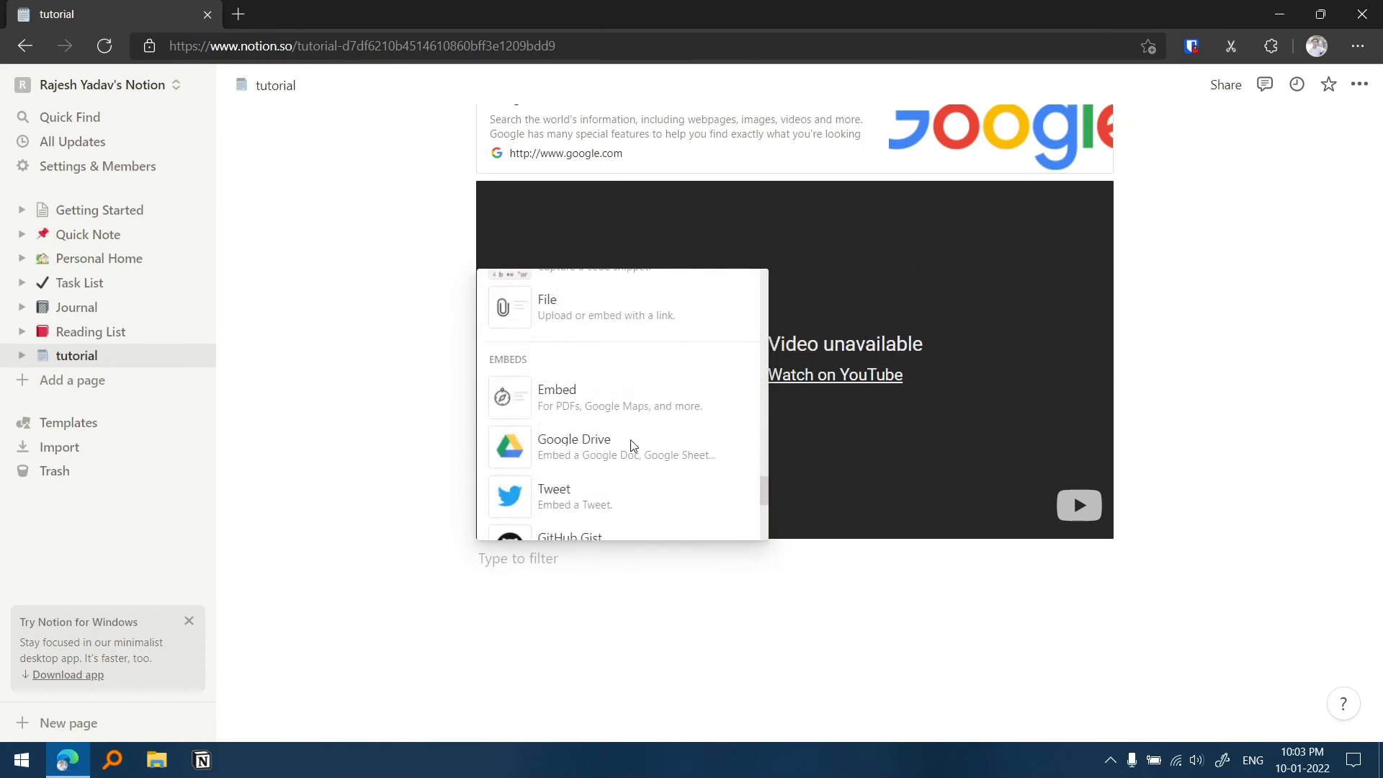
pyautogui.scroll(2, 631, 444)
pyautogui.click(602, 344)
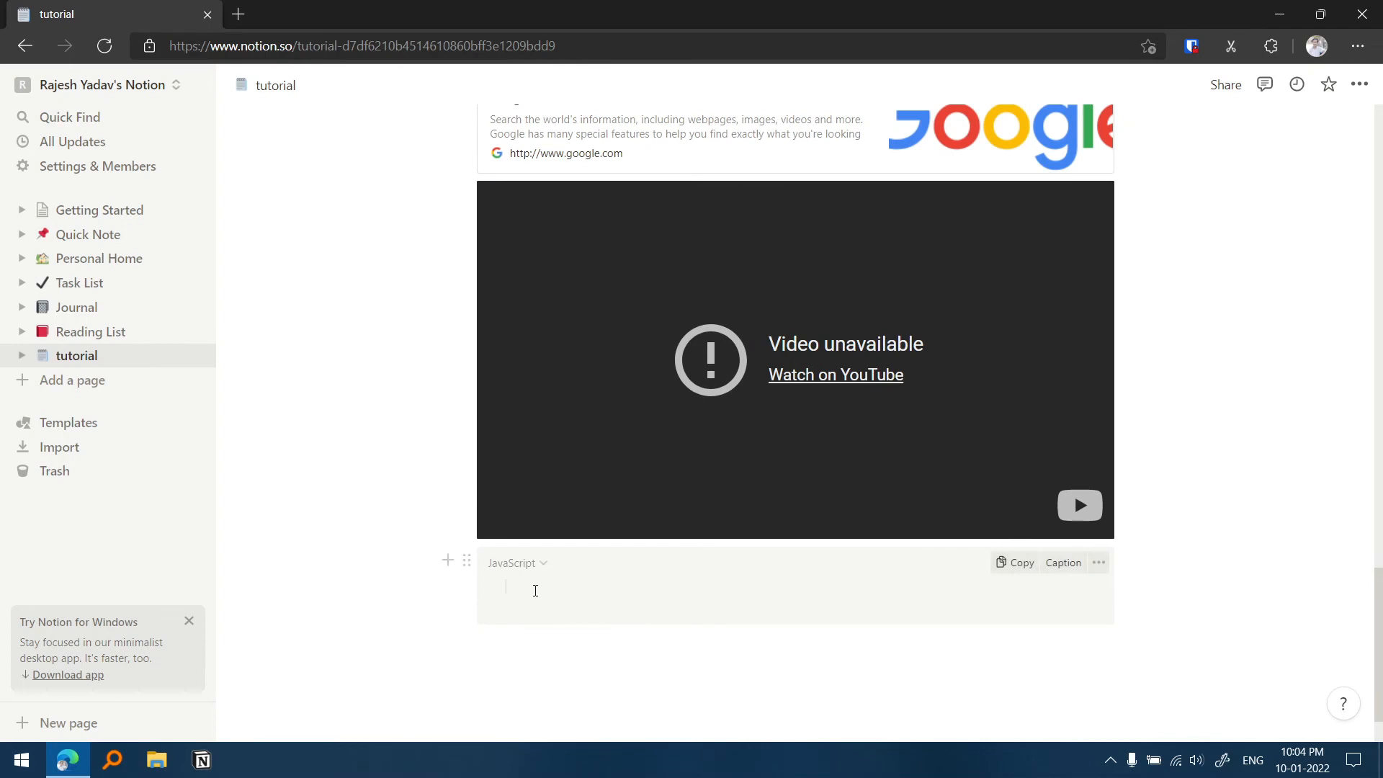
# Enter the line console.log("hello world") in the JavaScript code block and select it.
pyautogui.write('con')
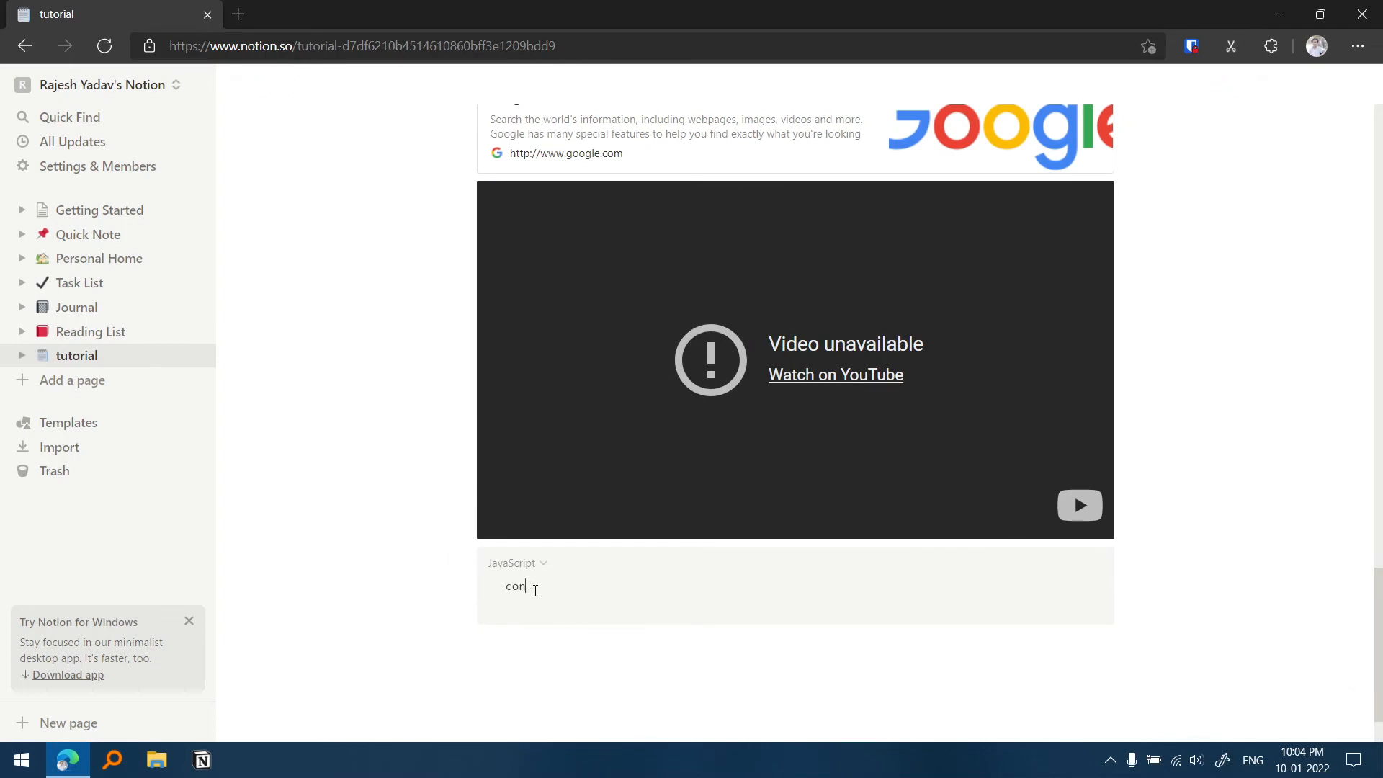
pyautogui.write('sole.log("hello world")')
pyautogui.scroll(-1, 535, 590)
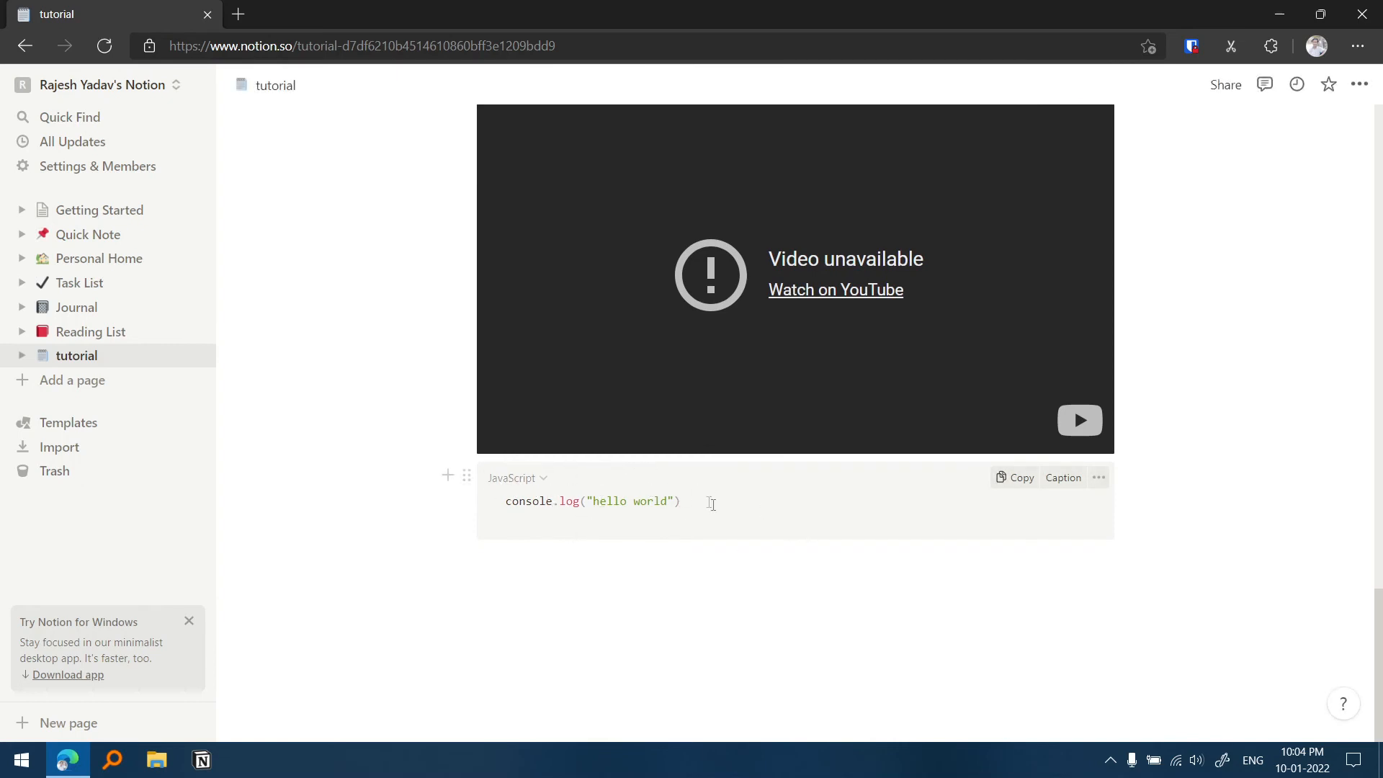
pyautogui.hotkey('ctrl', 'a')
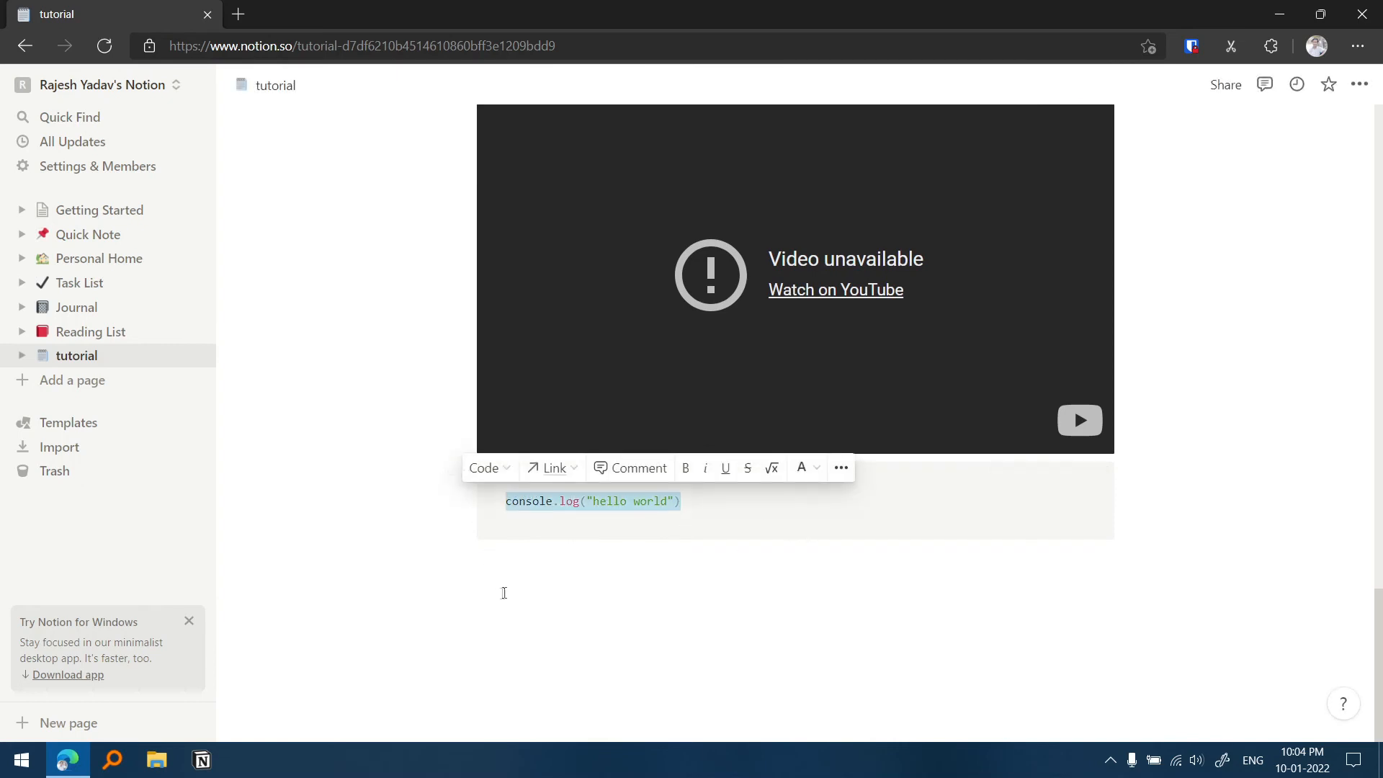
# Insert an empty file block directly below the code block, without choosing a file to upload.
pyautogui.click(688, 544)
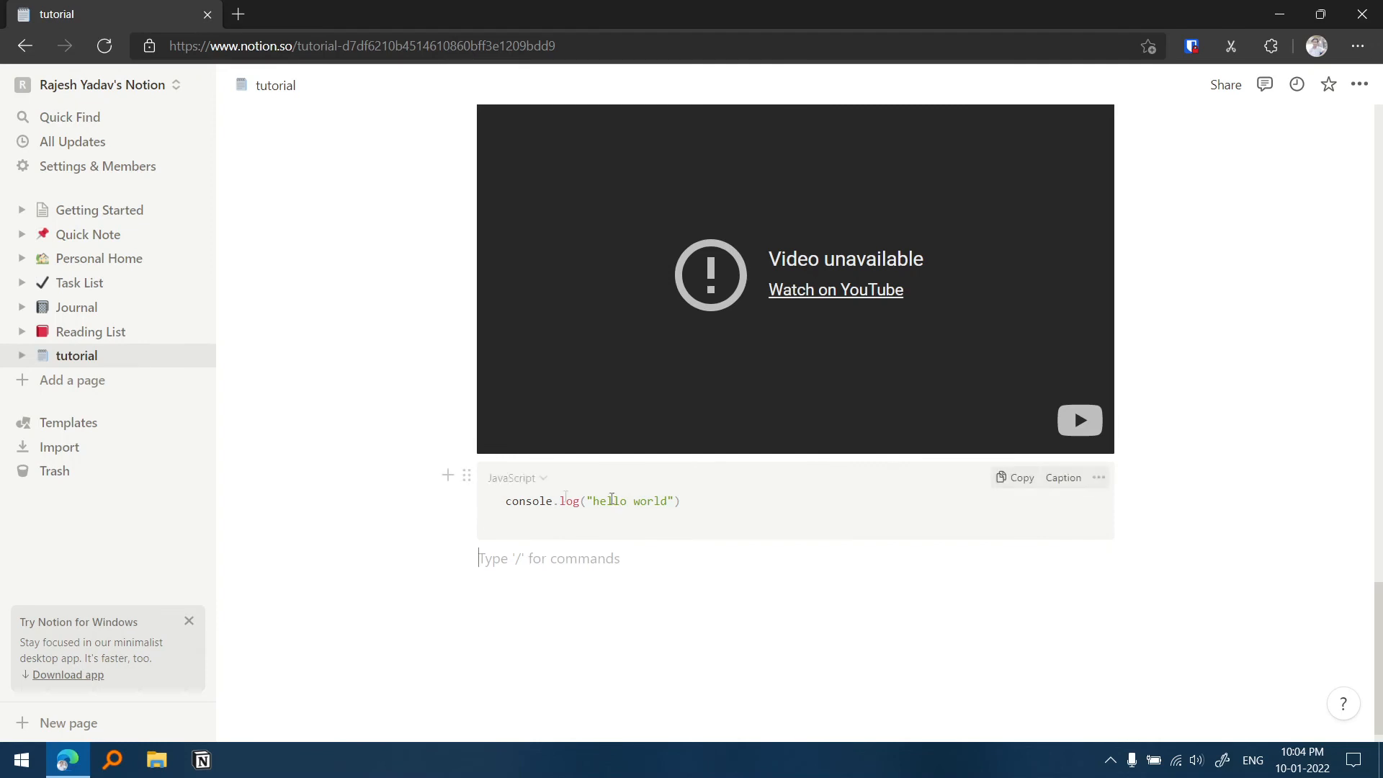
pyautogui.click(451, 558)
pyautogui.scroll(-10, 608, 456)
pyautogui.scroll(1, 609, 463)
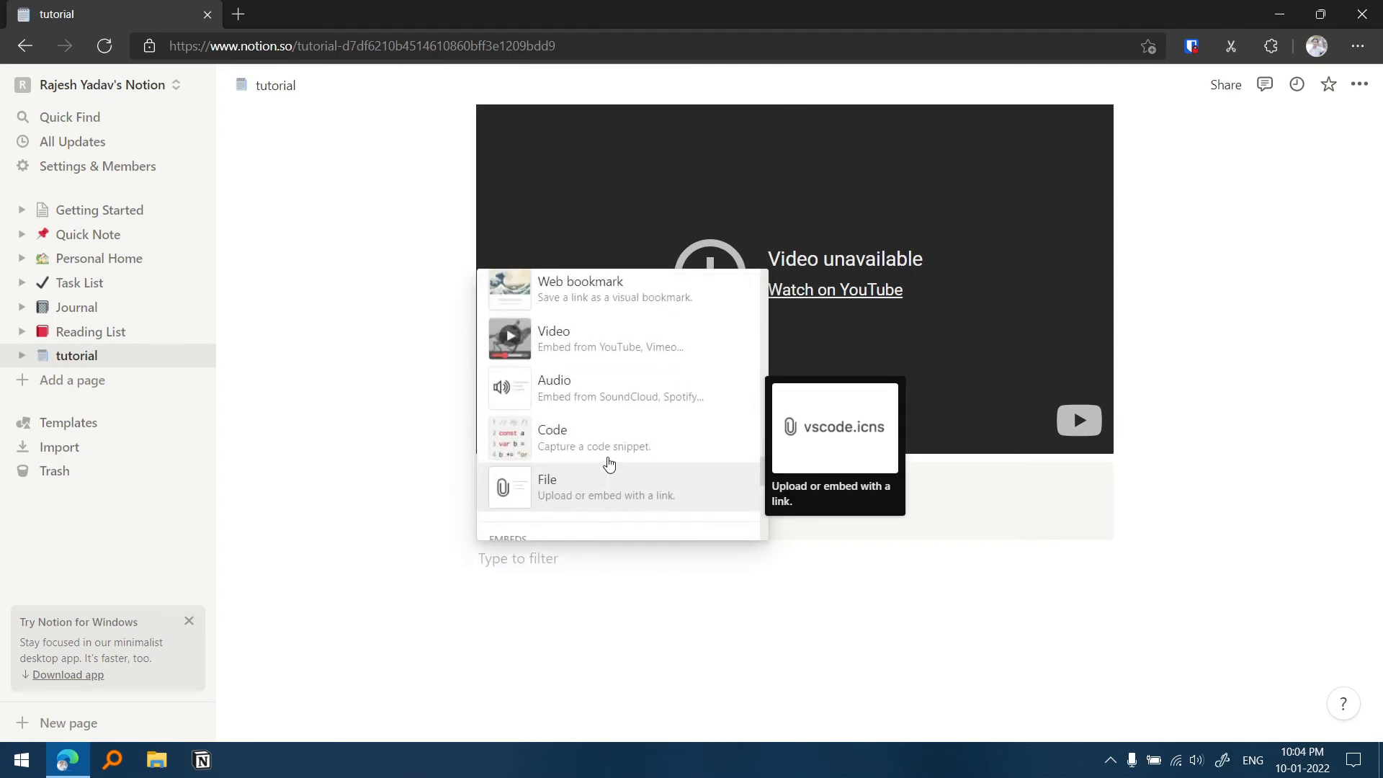
pyautogui.scroll(-1, 609, 463)
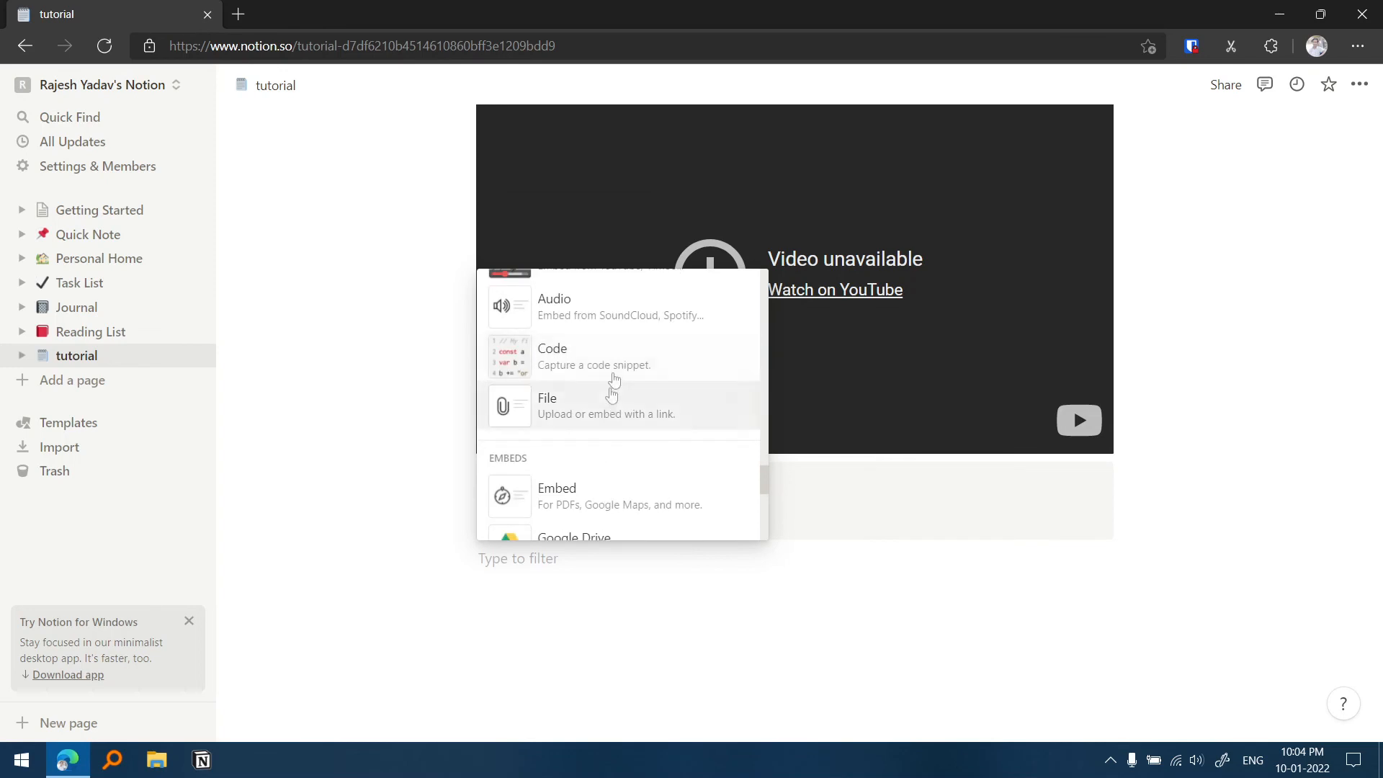
pyautogui.click(613, 428)
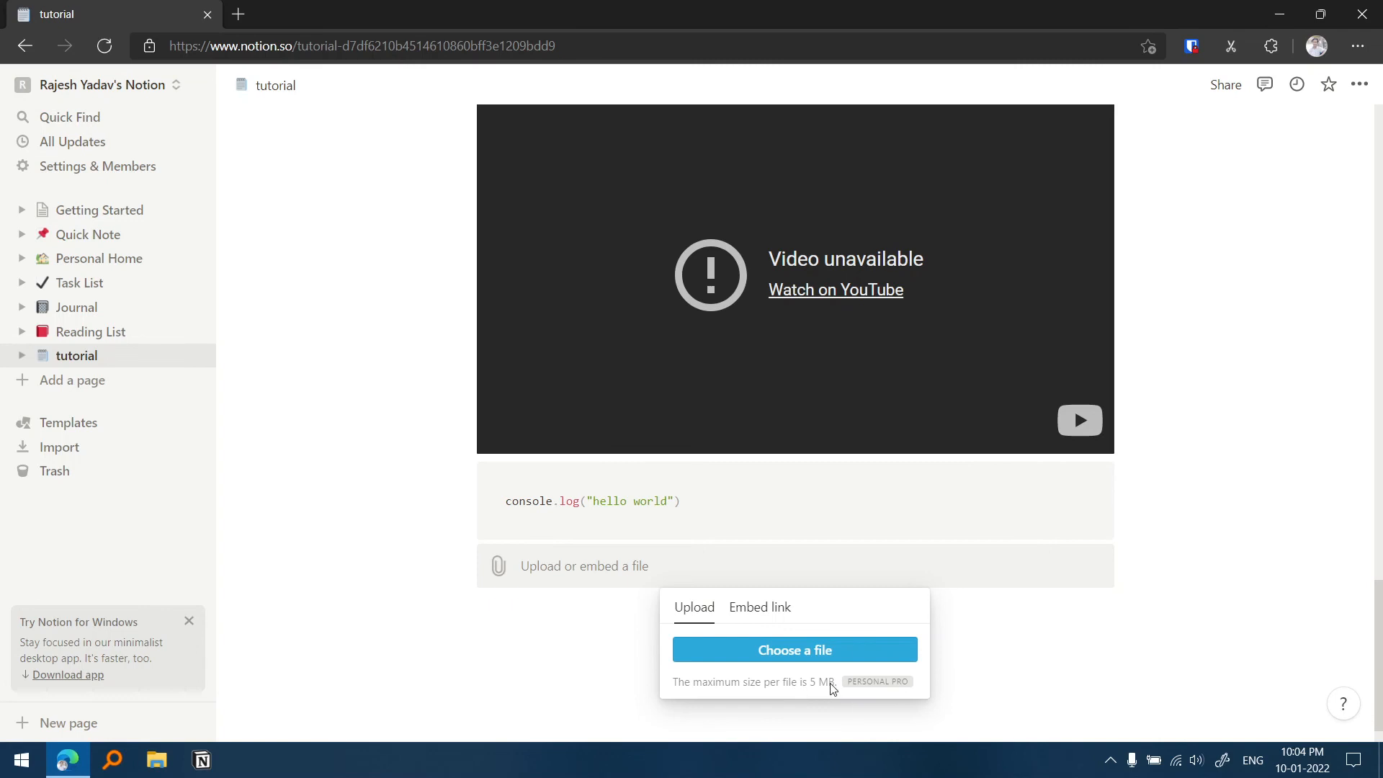
pyautogui.click(595, 672)
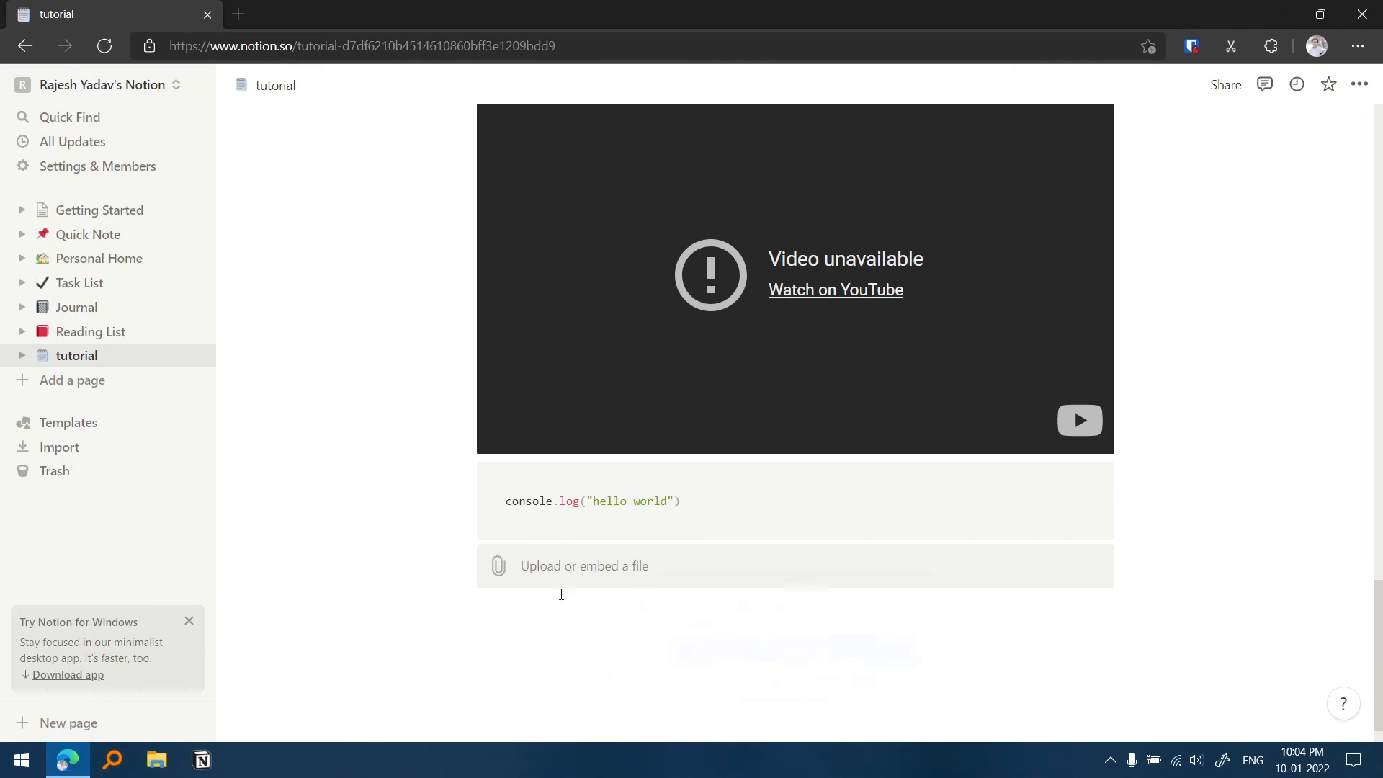
# Turn the "Basic Features" heading near the start of the page into plain text.
pyautogui.scroll(20, 597, 569)
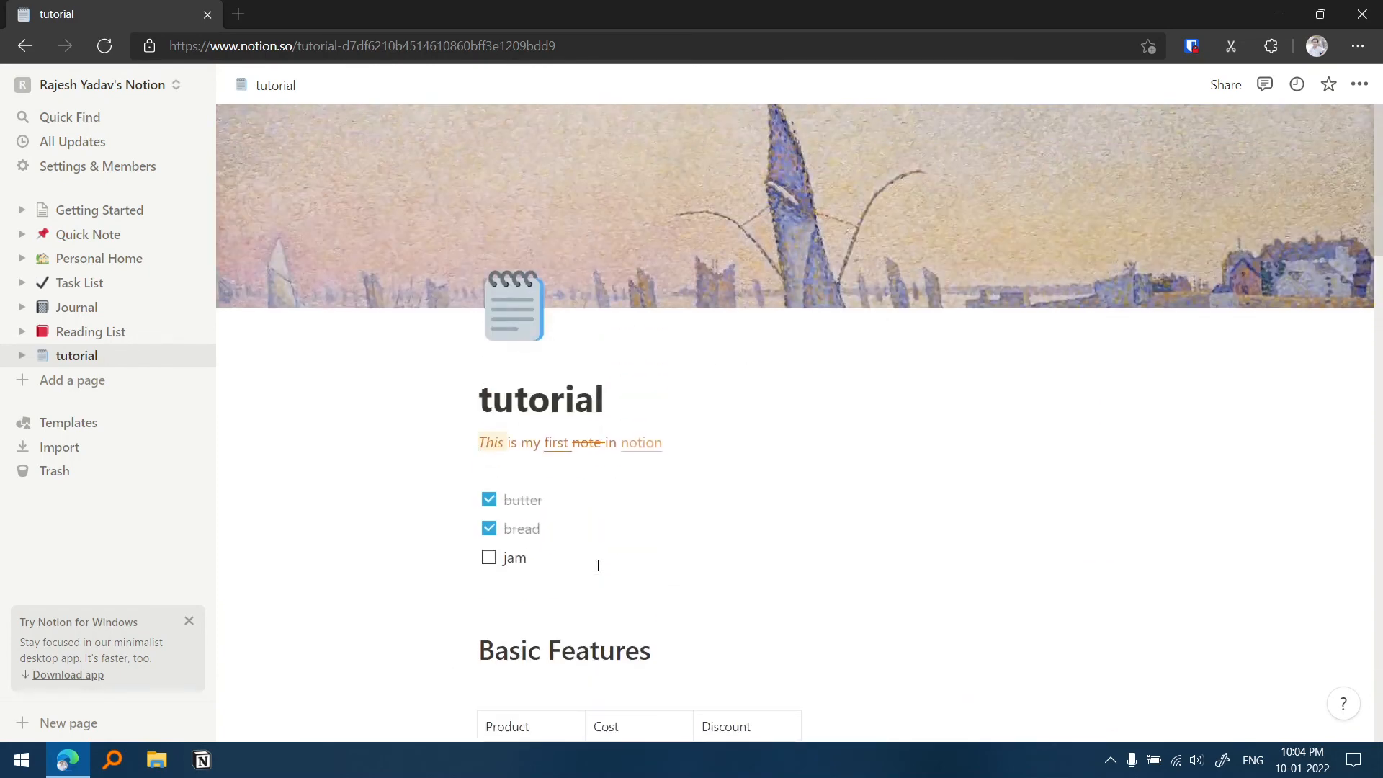
pyautogui.scroll(-7, 597, 565)
pyautogui.scroll(7, 598, 565)
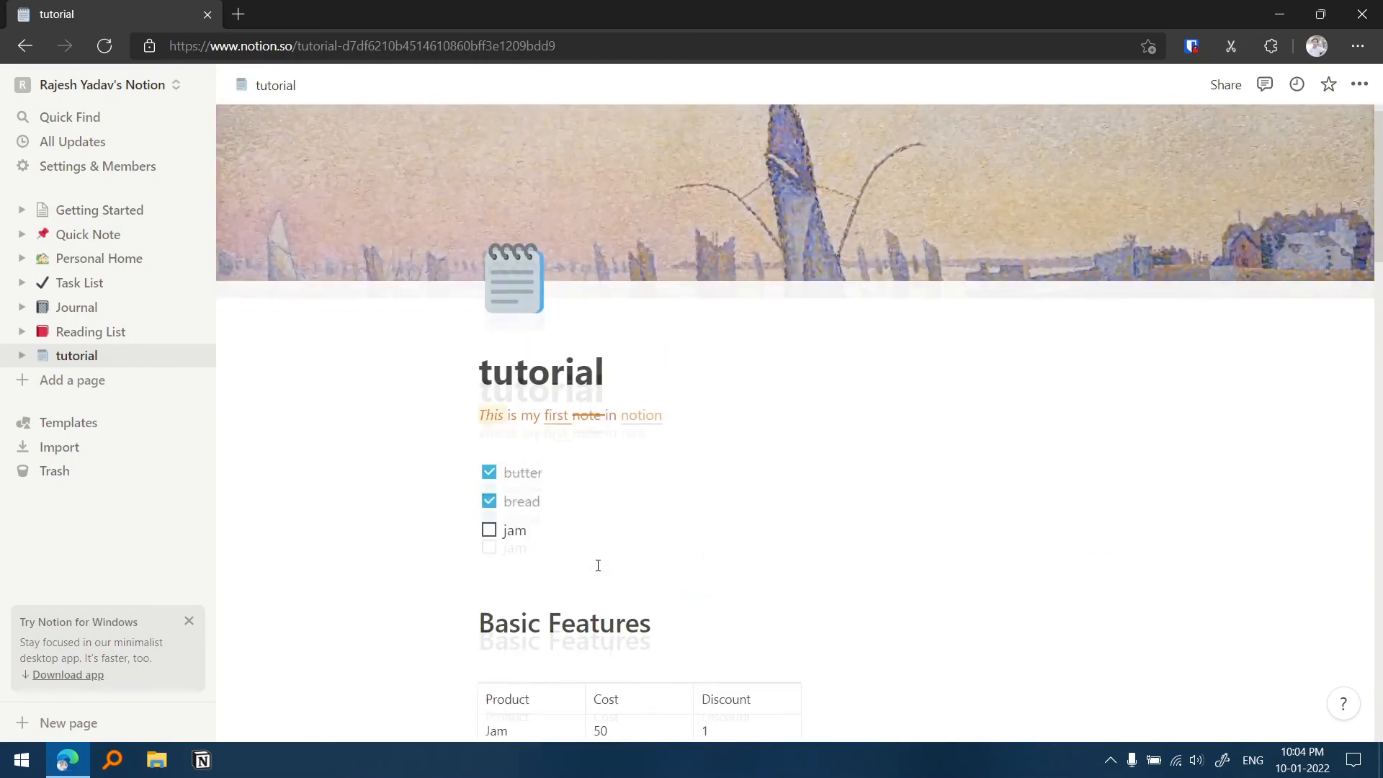
pyautogui.moveTo(652, 652); pyautogui.dragTo(486, 649)
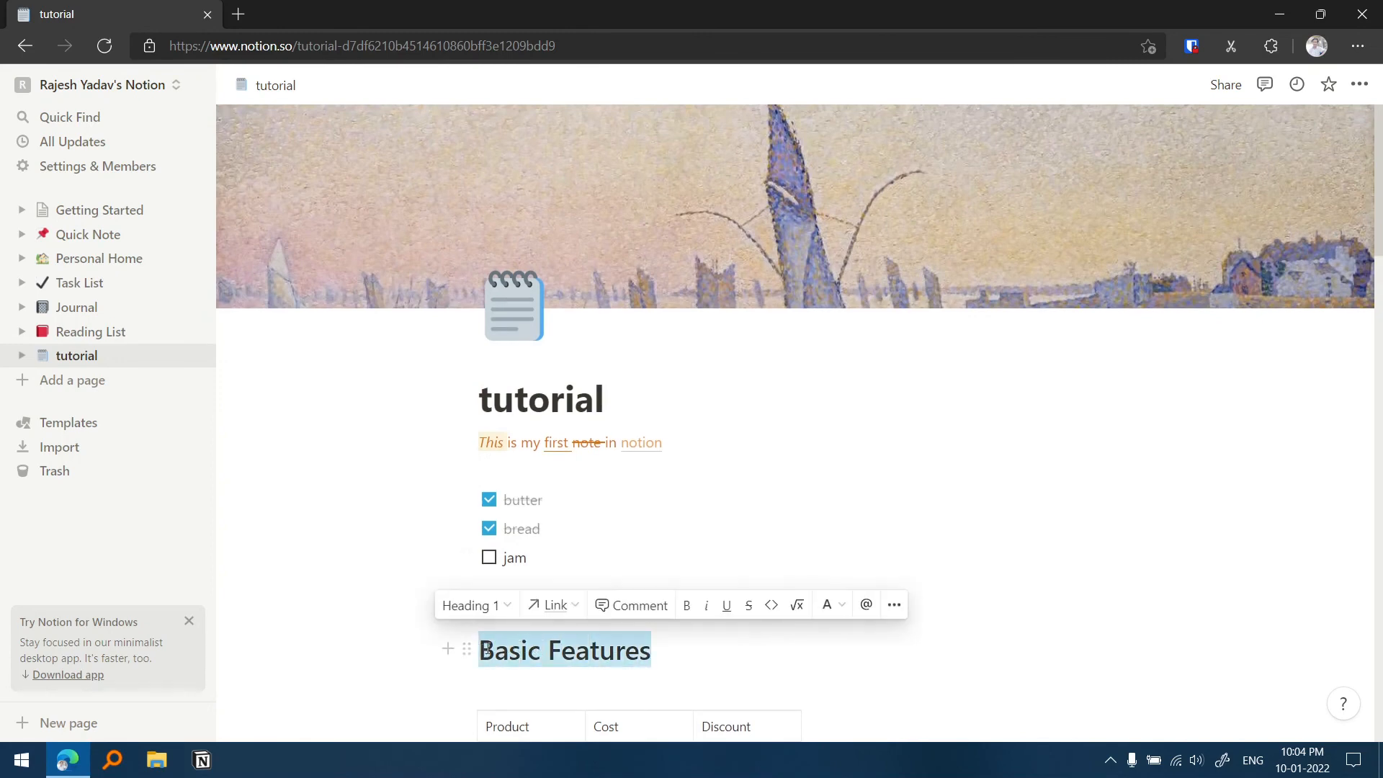
pyautogui.click(682, 650)
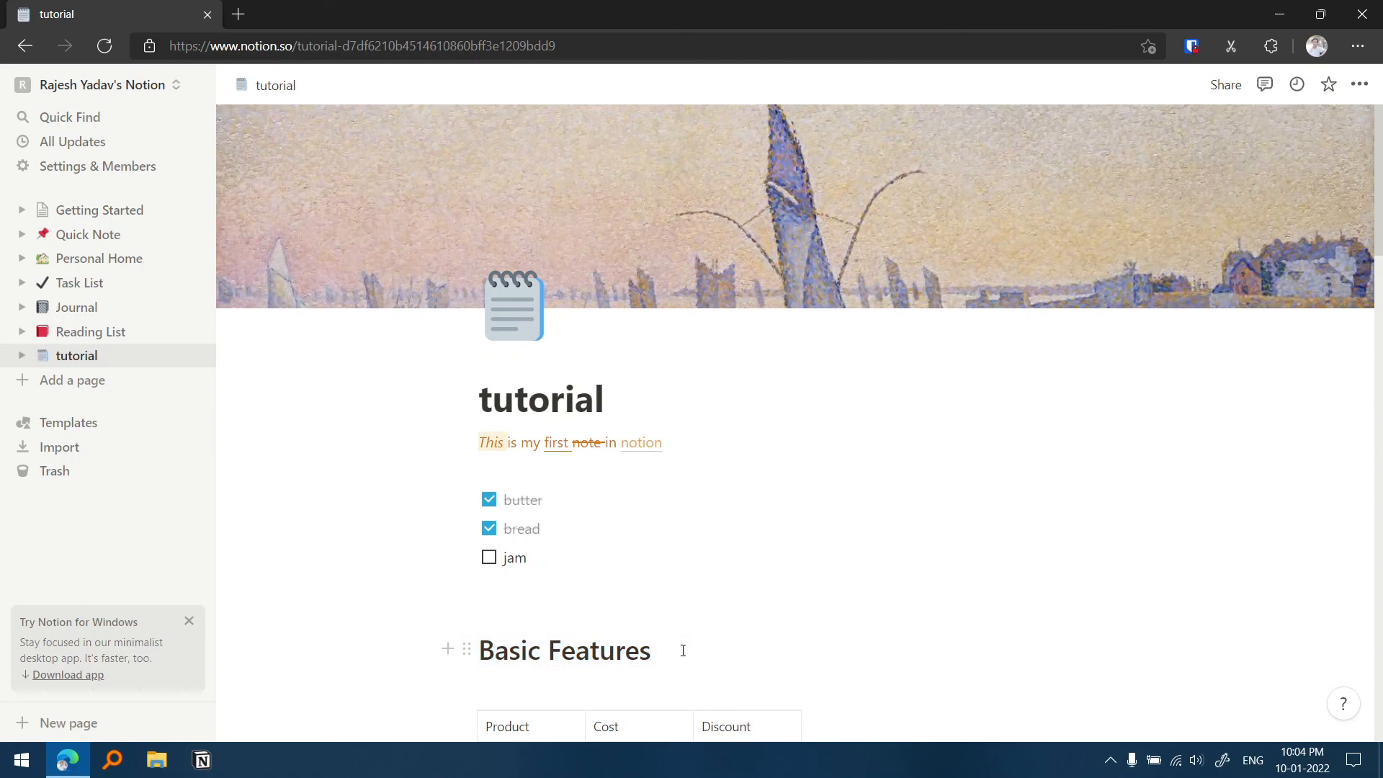
pyautogui.write('/')
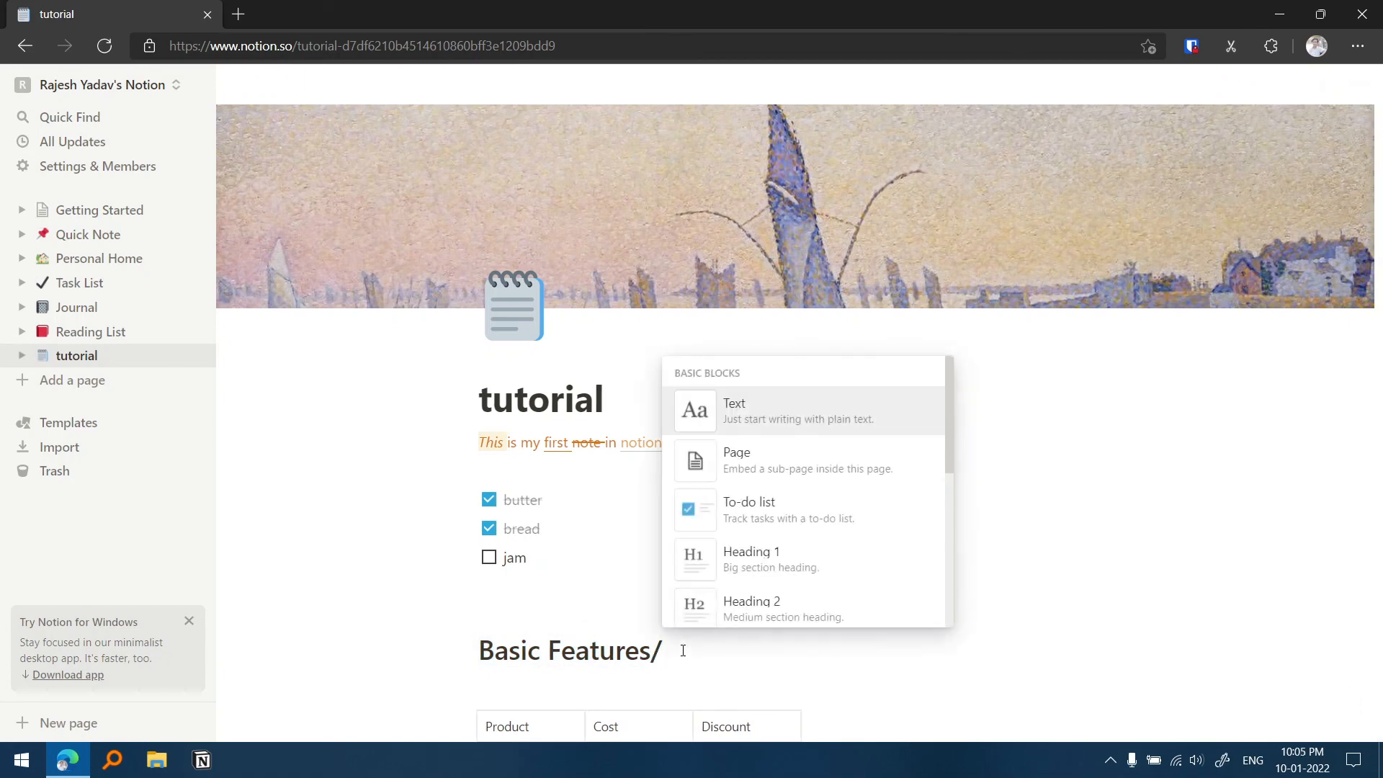
pyautogui.write('turn')
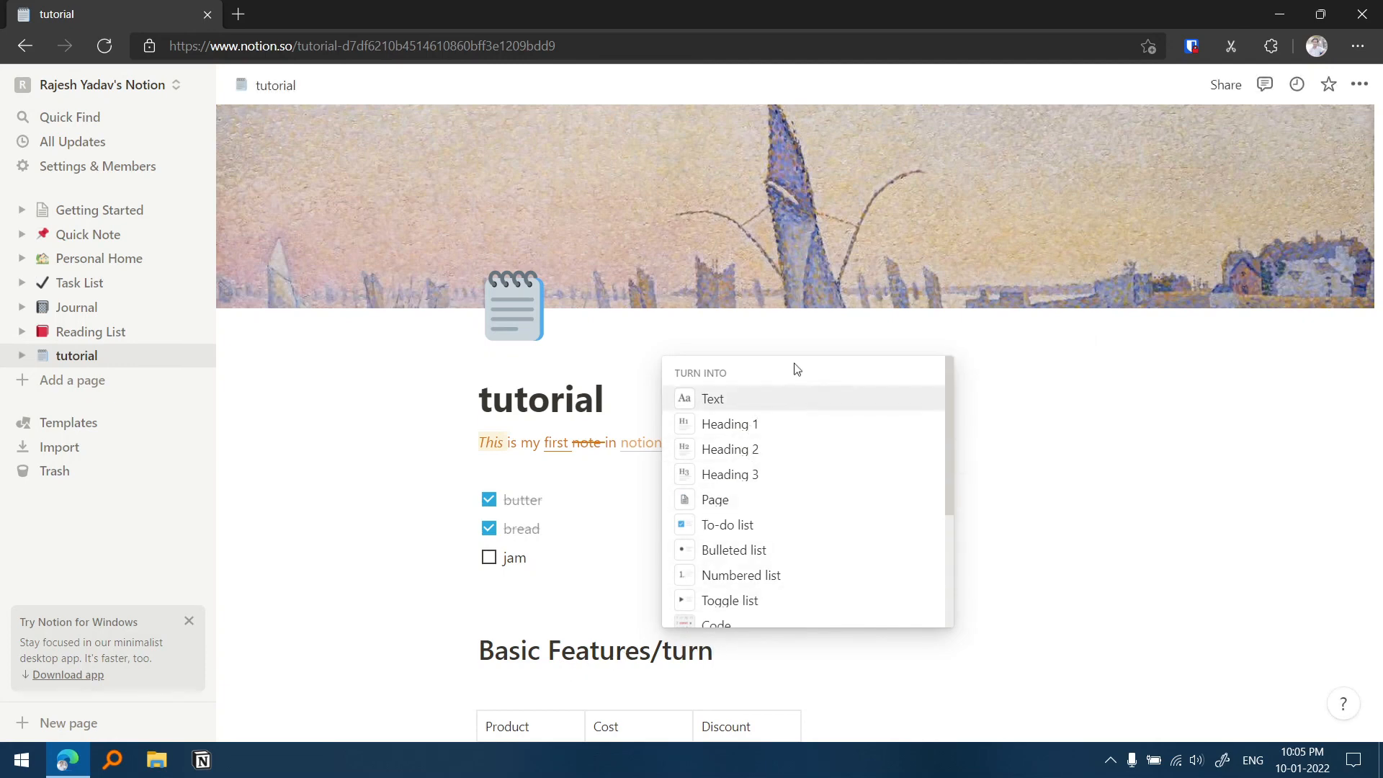
pyautogui.click(775, 399)
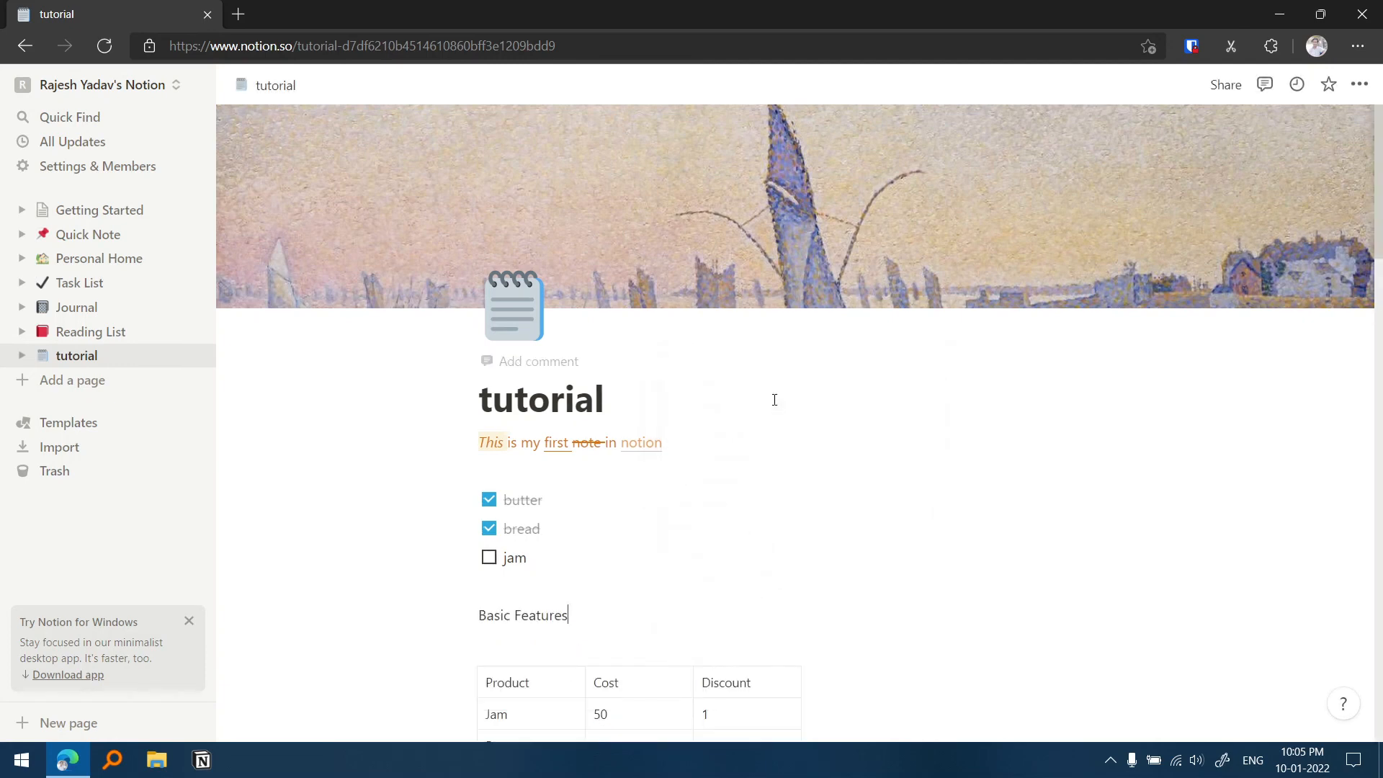
# Turn the "Basic Features" text into a sub-page, open it and return to the tutorial page.
pyautogui.scroll(-4, 774, 400)
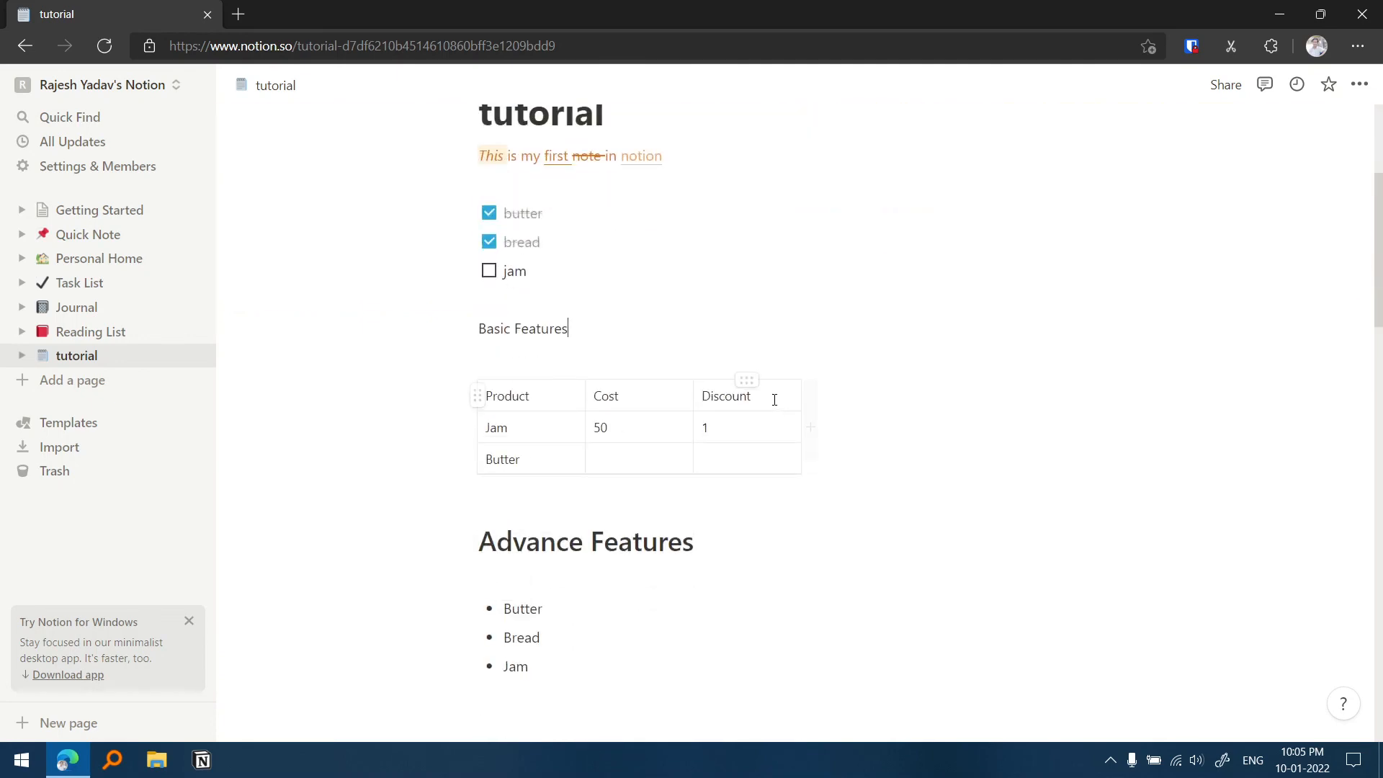
pyautogui.write('/turn')
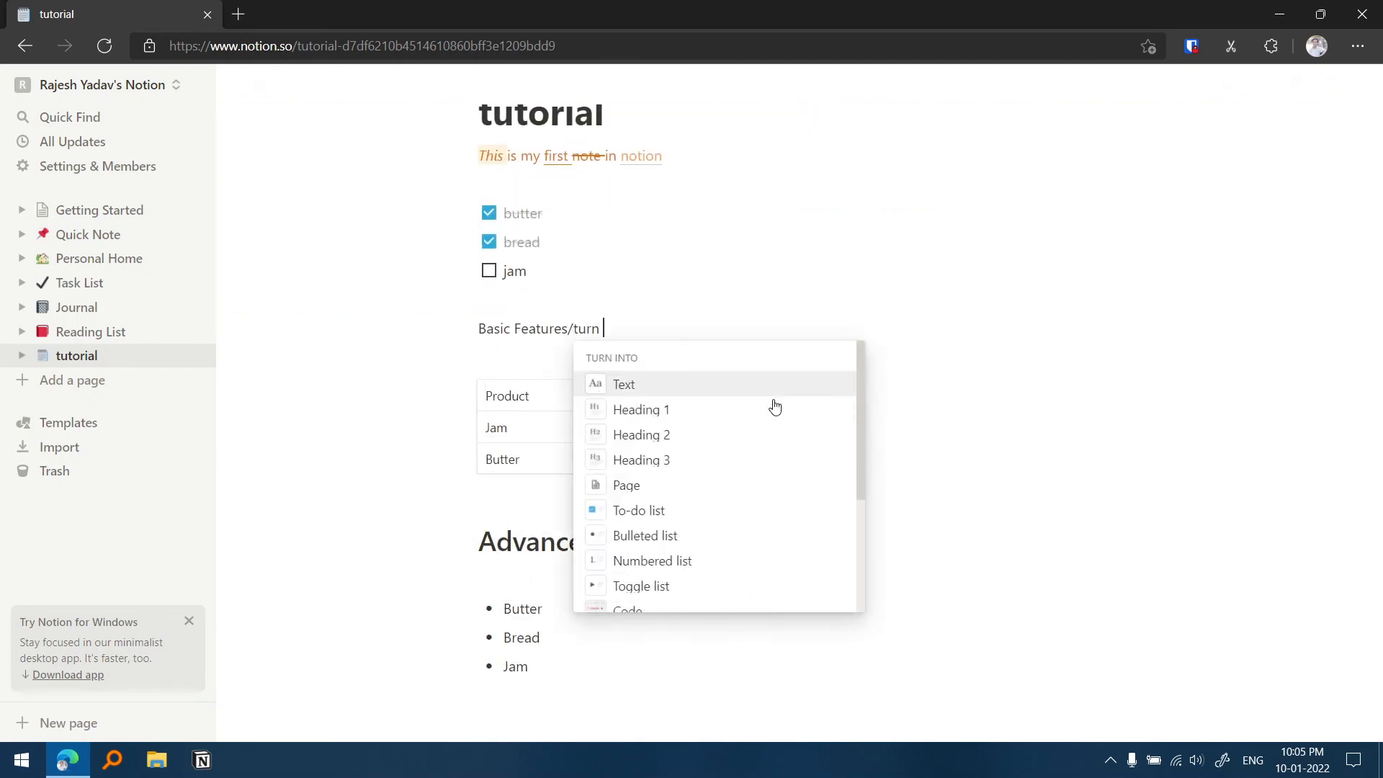
pyautogui.click(670, 484)
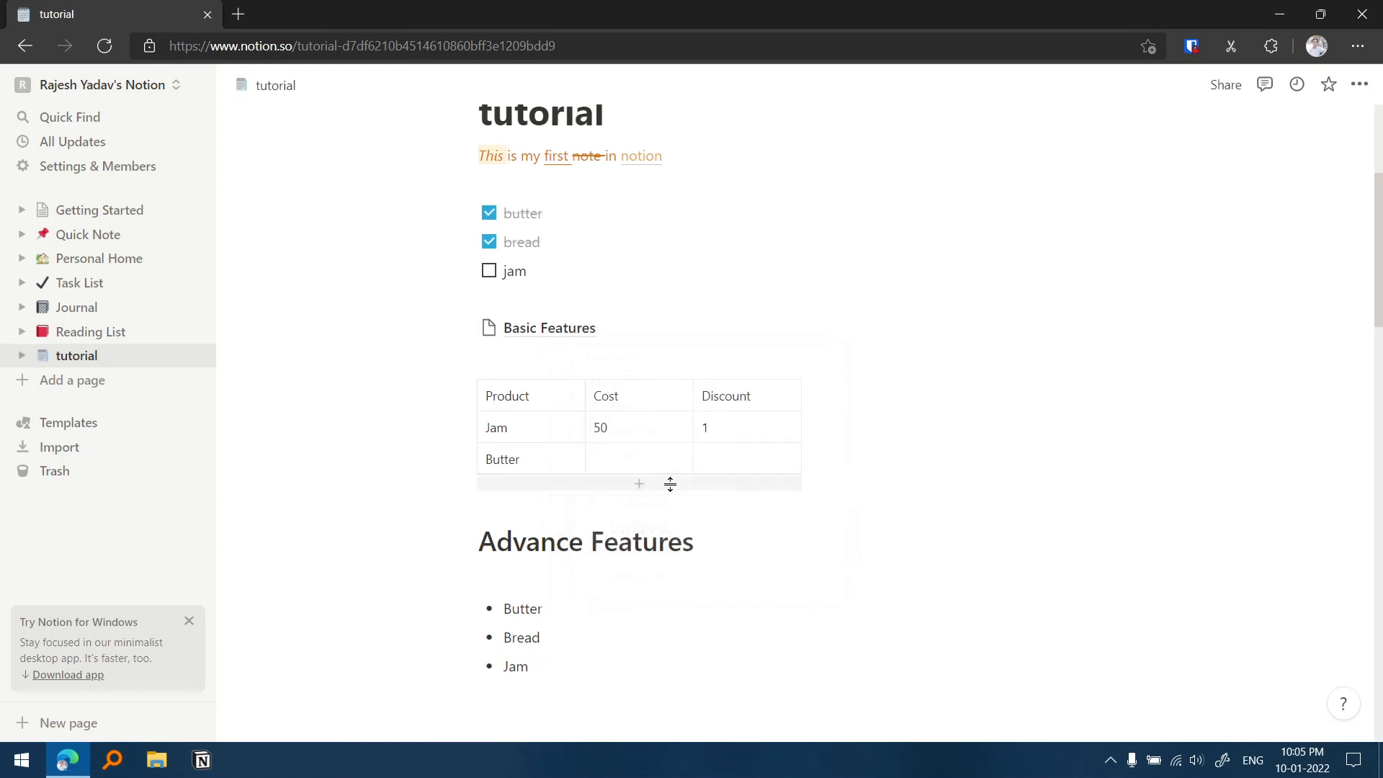
pyautogui.click(549, 334)
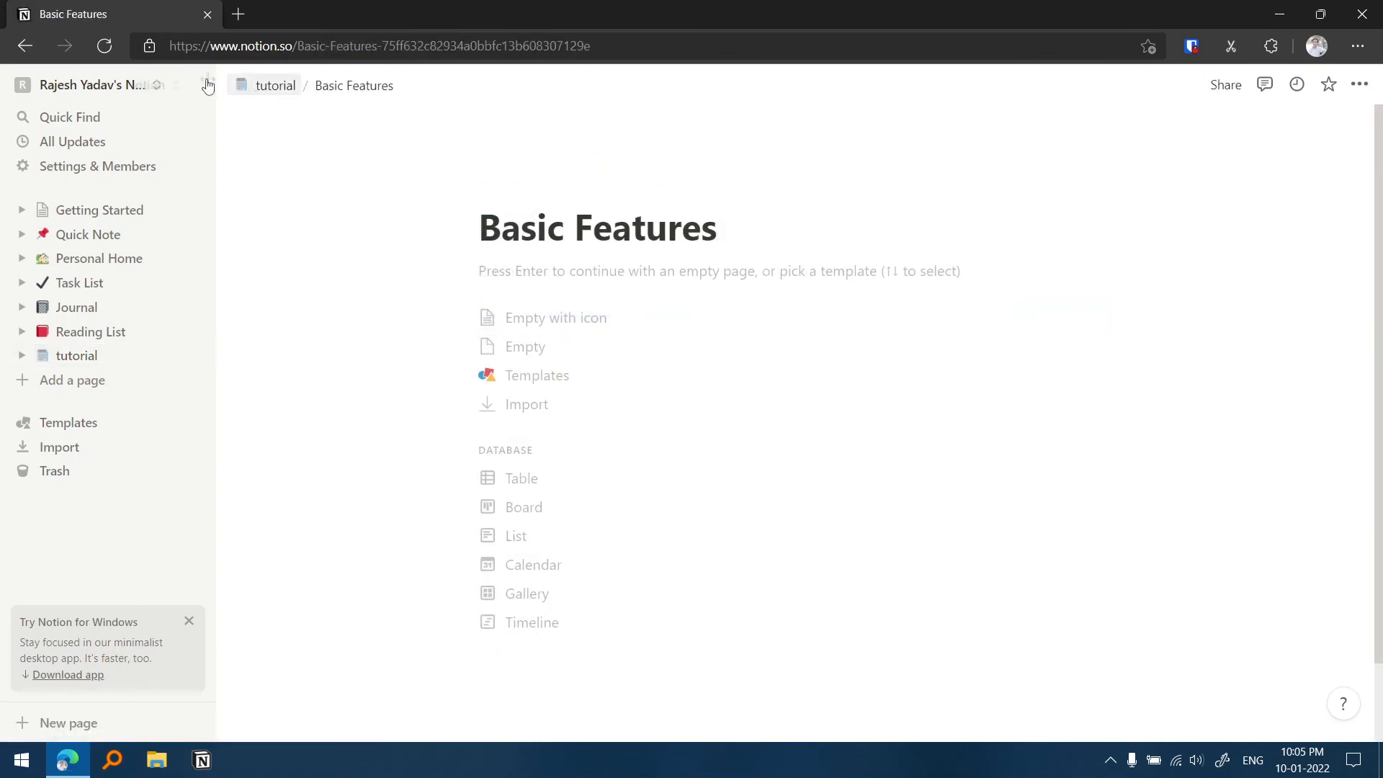
pyautogui.click(274, 85)
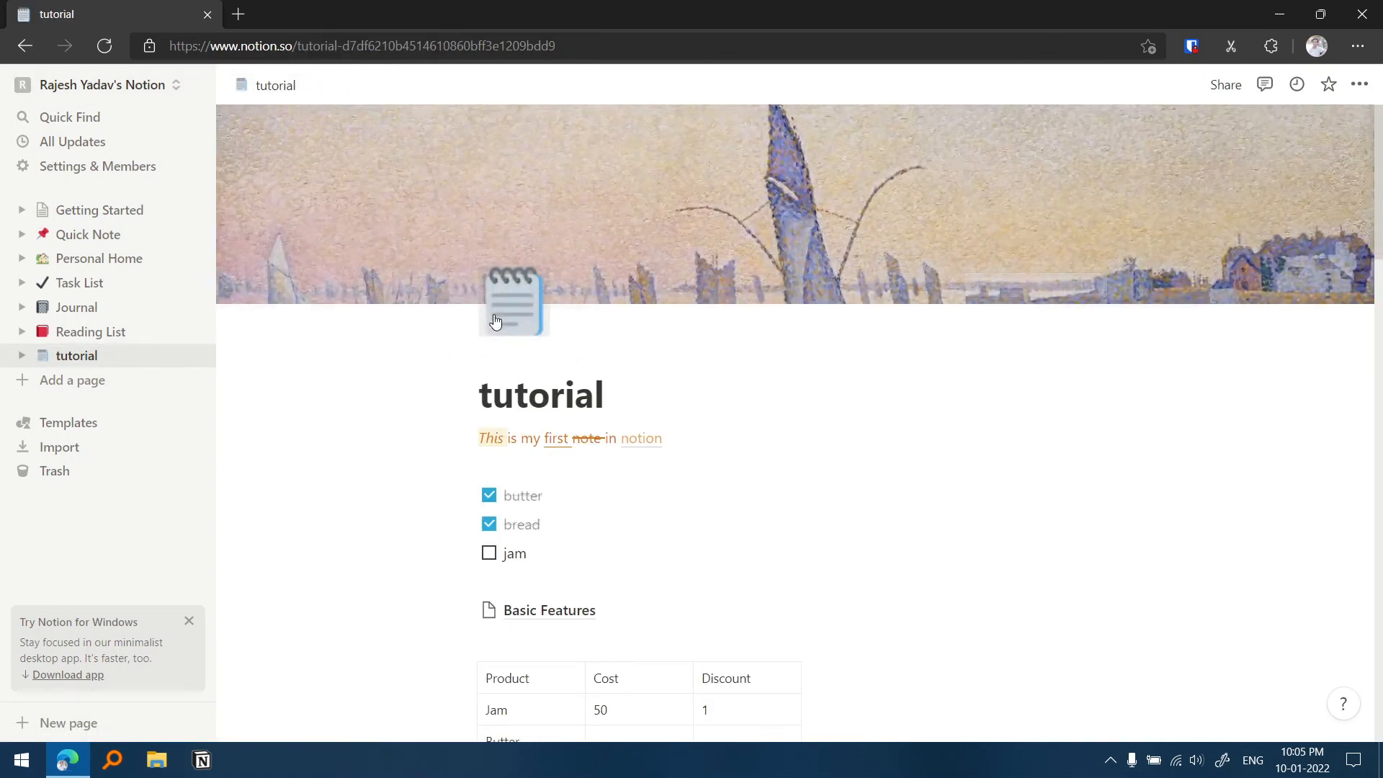
# Add an empty line below the file block at the end of the page, and open the Personal Home page.
pyautogui.scroll(-6, 495, 315)
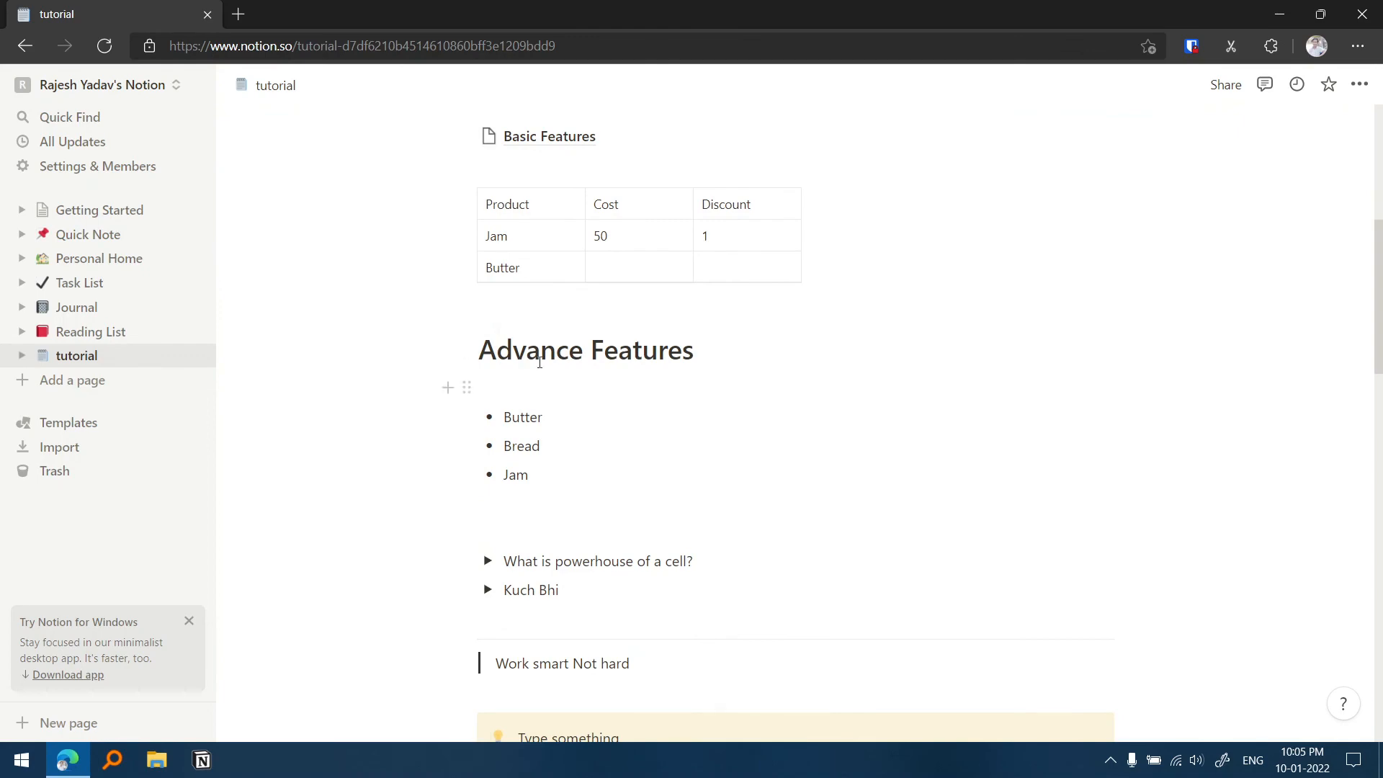
pyautogui.scroll(-20, 539, 363)
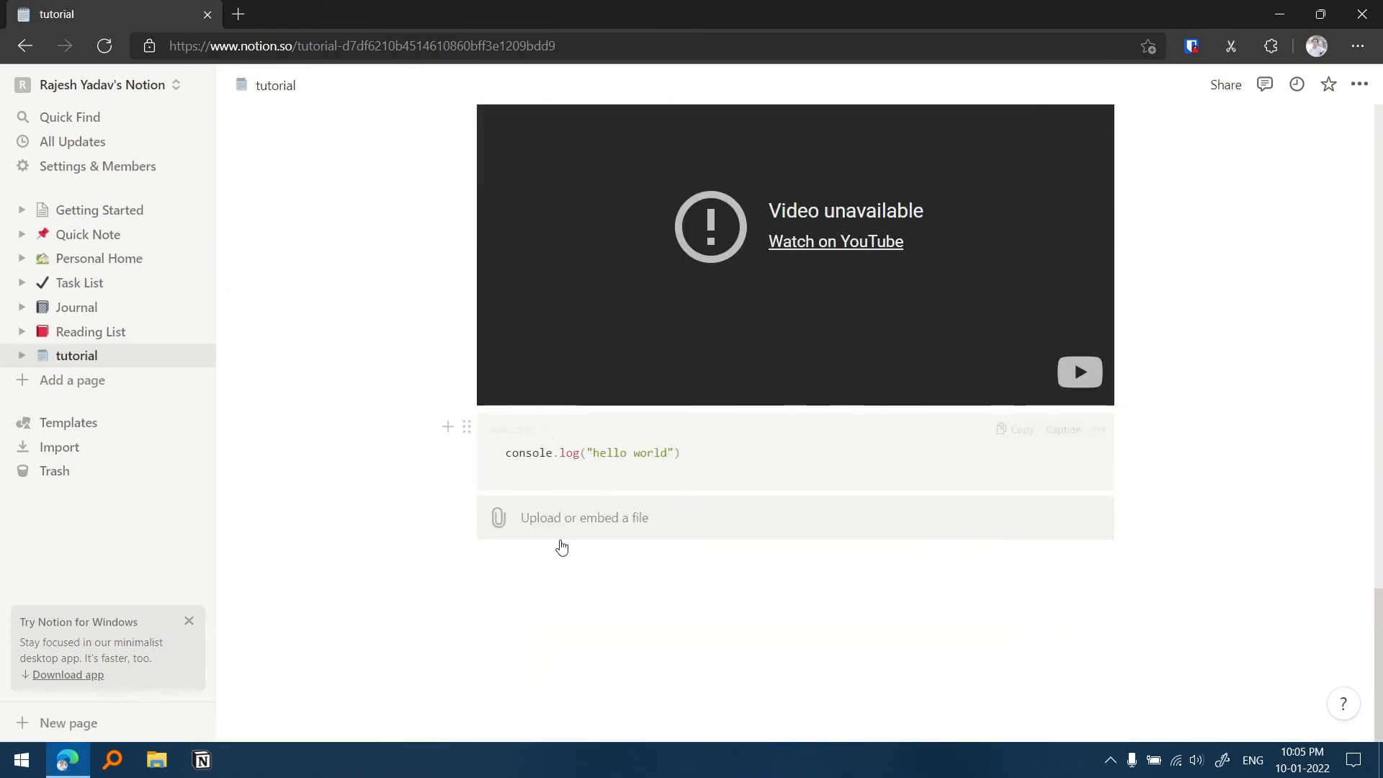
pyautogui.click(561, 553)
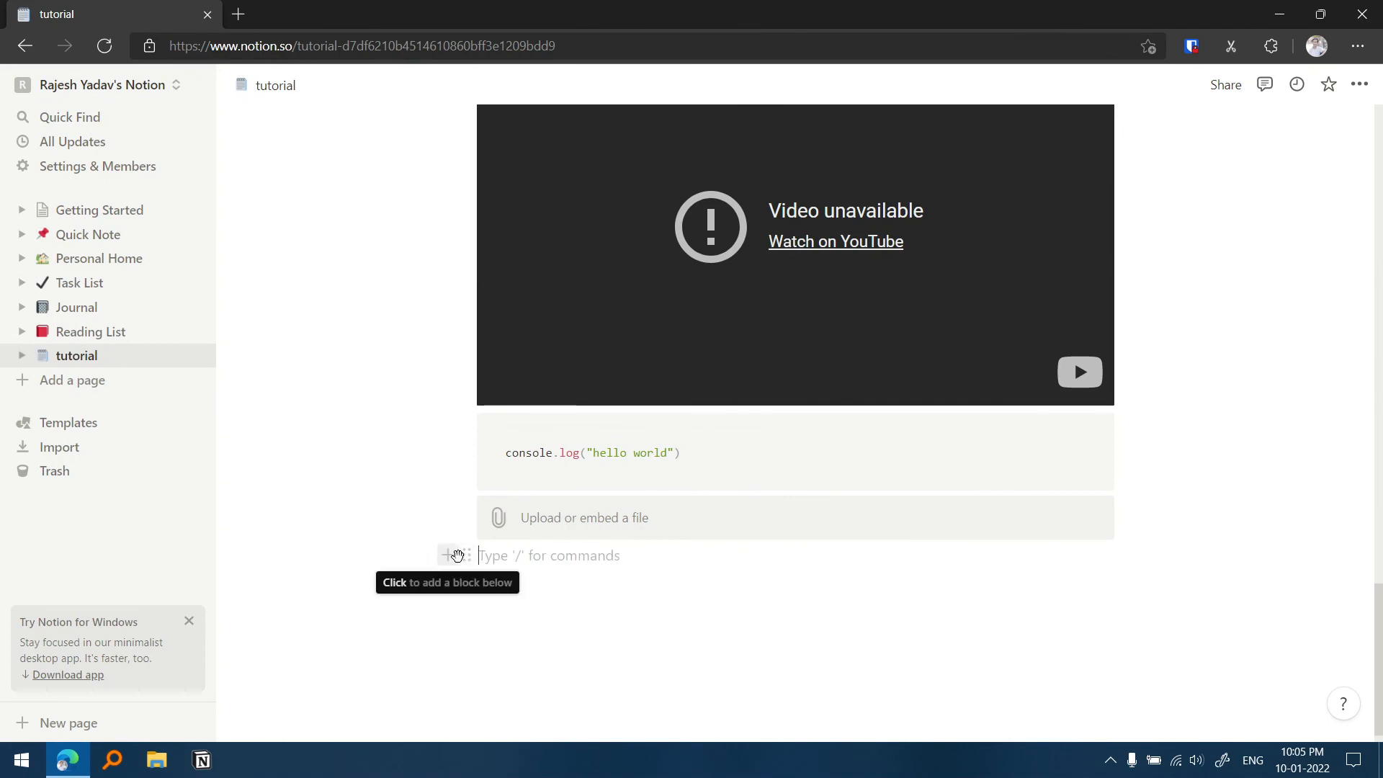
pyautogui.click(457, 555)
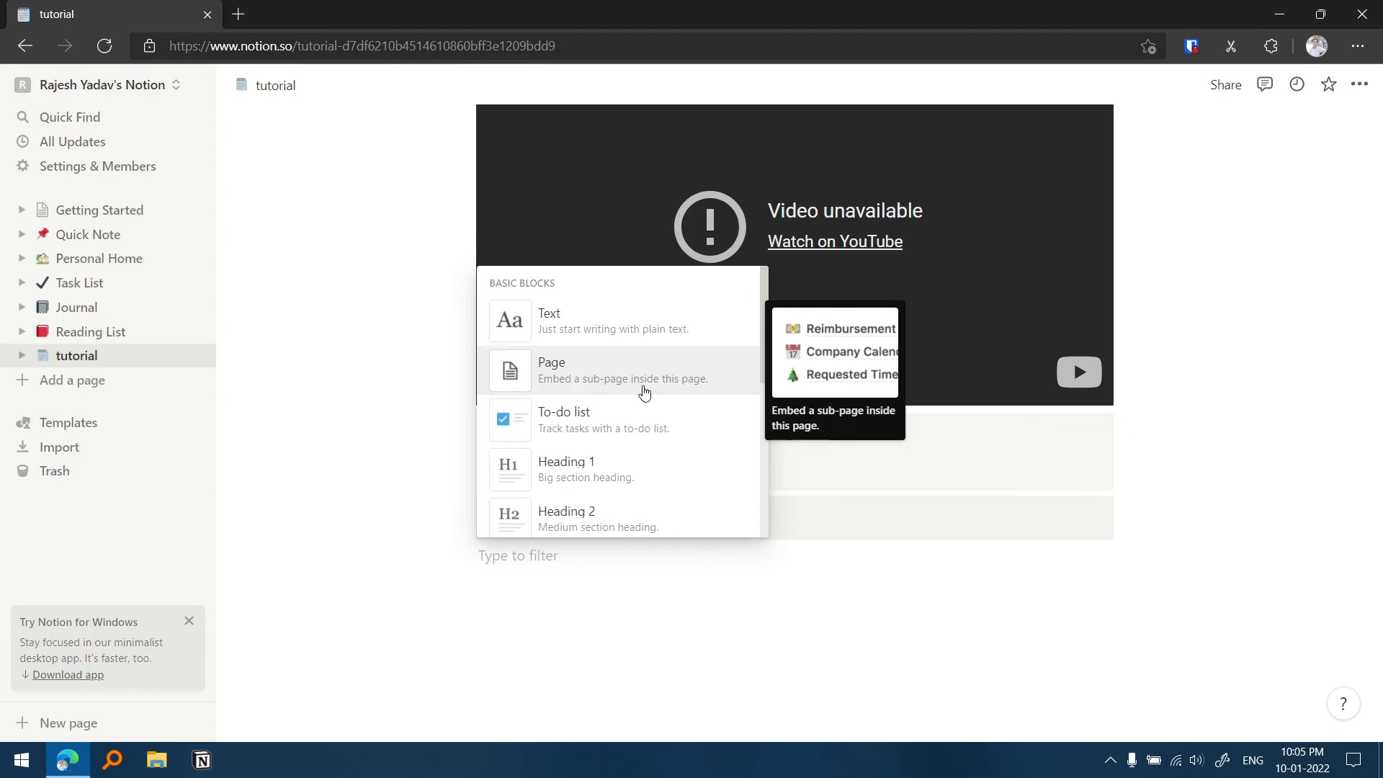
pyautogui.click(144, 263)
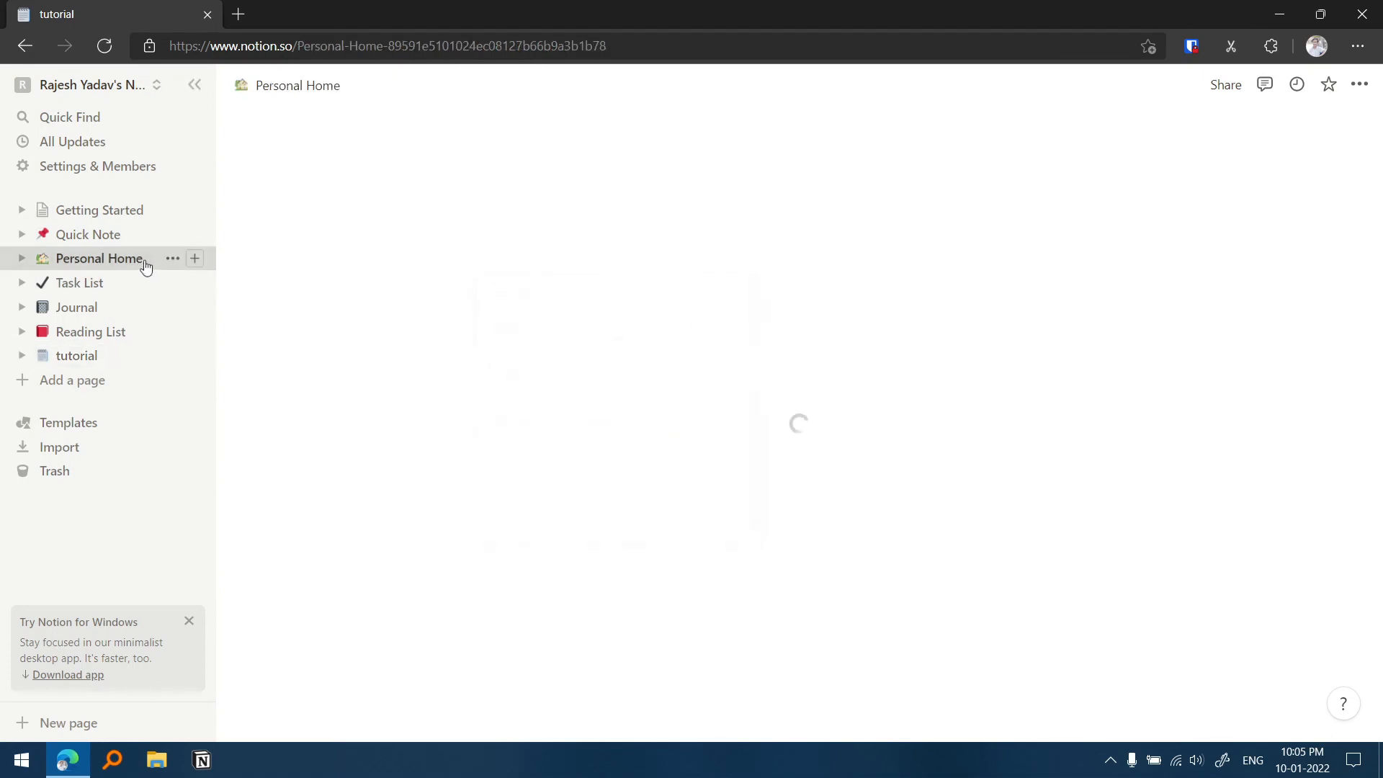